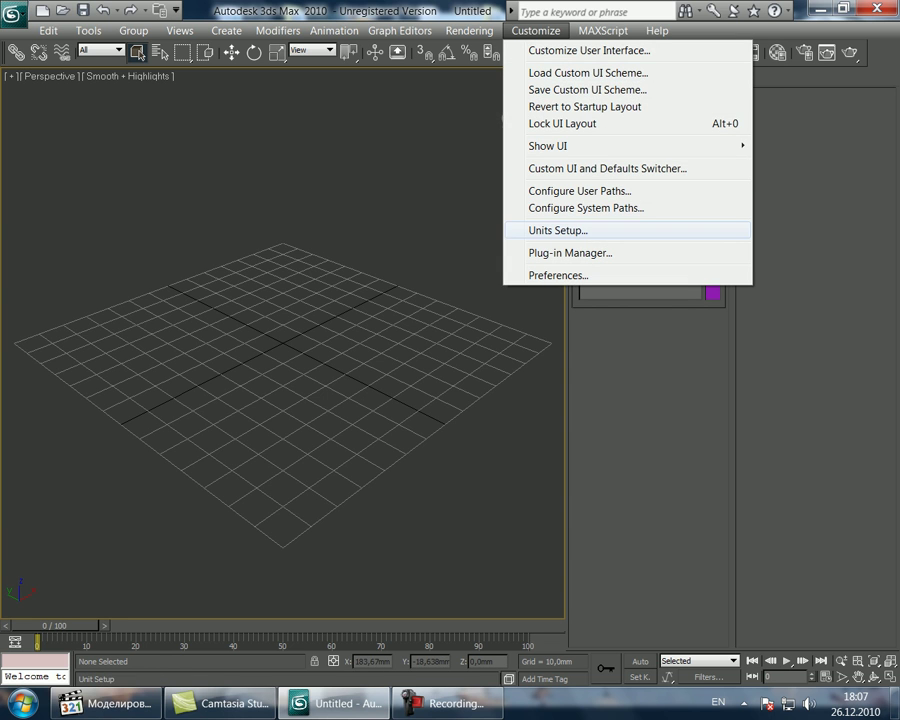
Check that the system unit scale and the metric display unit are both set to millimeters.
{"action": "left_click", "coordinate": [558, 231]}
{"action": "left_click", "coordinate": [450, 209]}
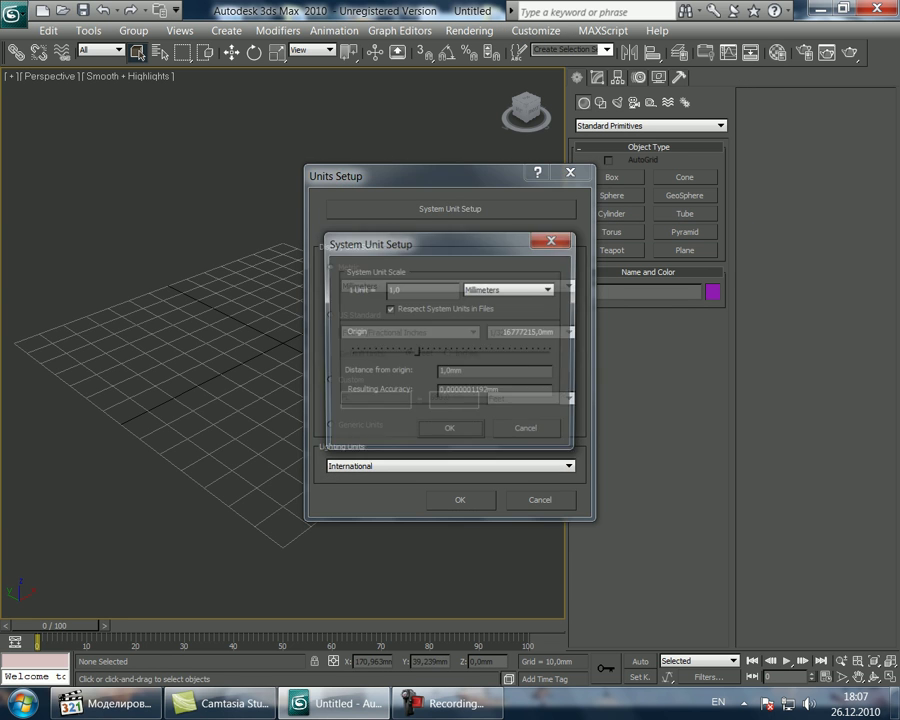
{"action": "left_click", "coordinate": [450, 432]}
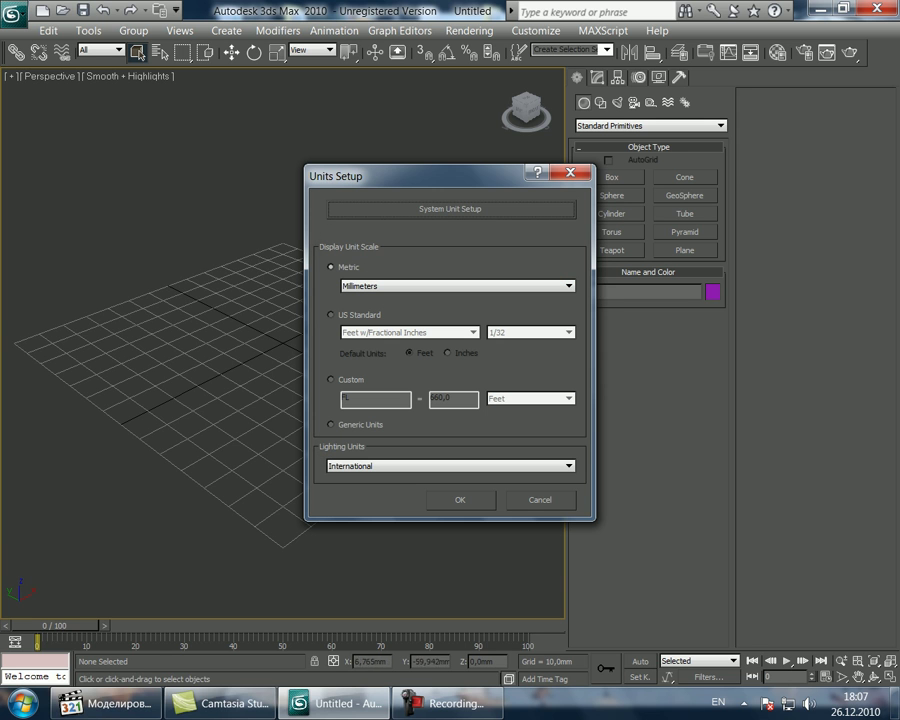
{"action": "left_click", "coordinate": [460, 500]}
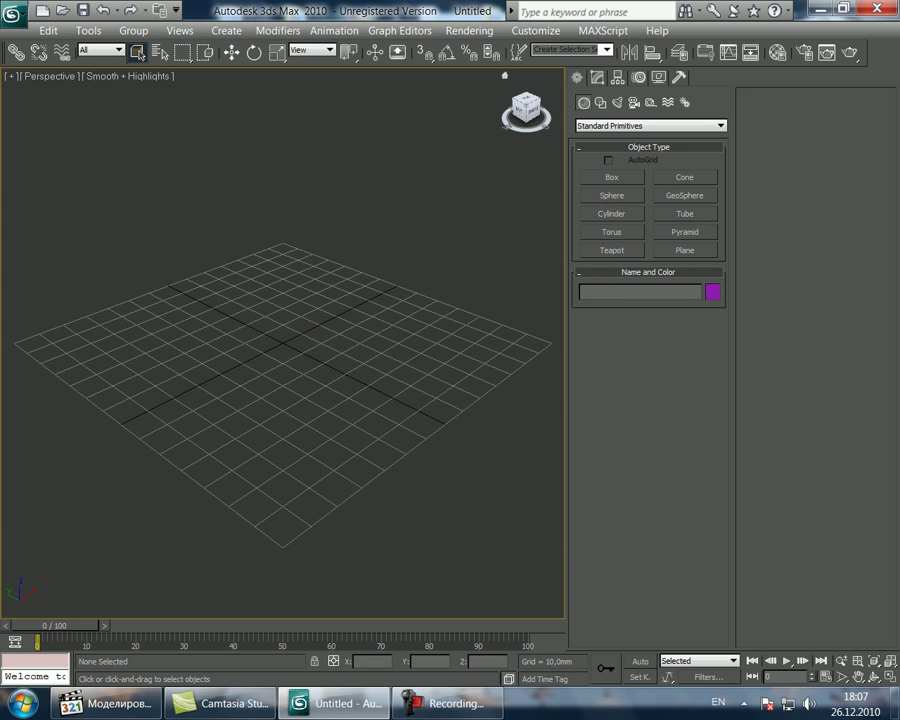
Create a cylinder at the centre of the grid, about 37 mm in radius and about 70 mm high.
{"action": "left_click", "coordinate": [612, 214]}
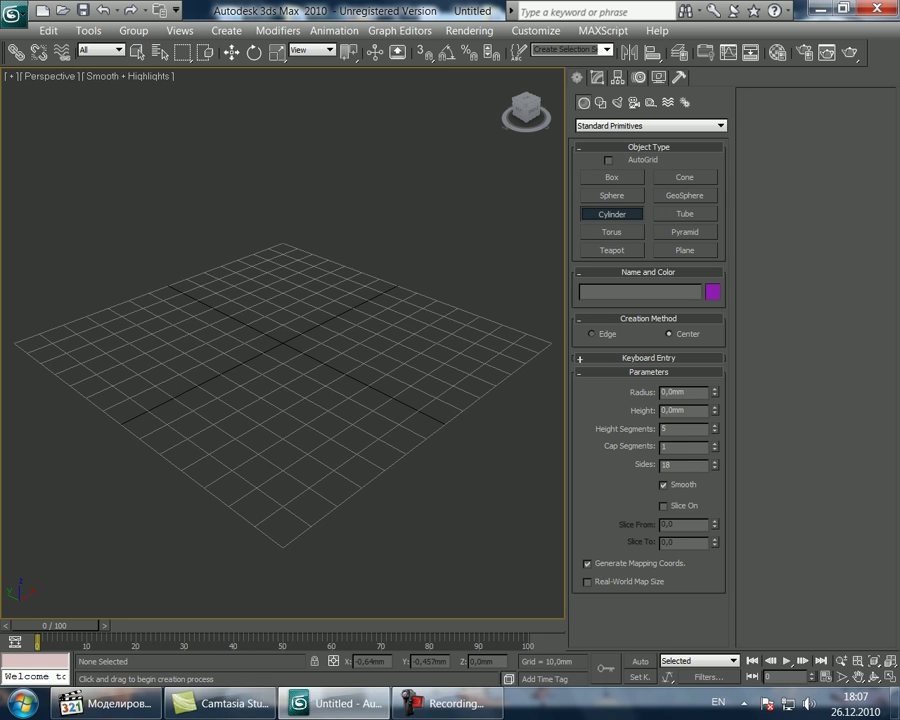
{"action": "left_click", "coordinate": [283, 344]}
{"action": "left_click_drag", "start_coordinate": [283, 342], "coordinate": [283, 318]}
{"action": "left_click_drag", "start_coordinate": [341, 343], "coordinate": [385, 345]}
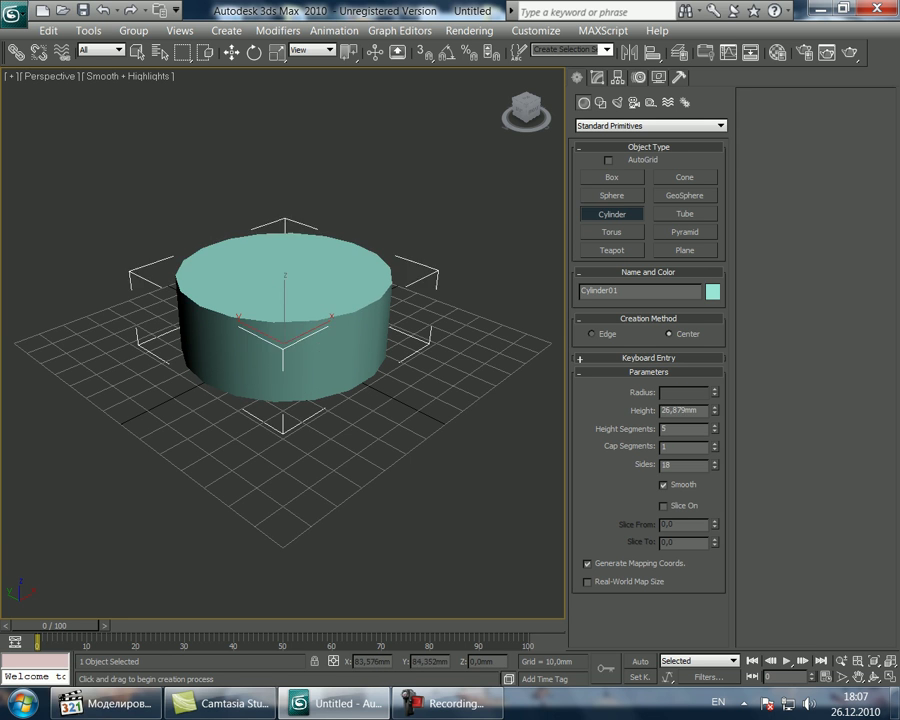
{"action": "left_click", "coordinate": [284, 130]}
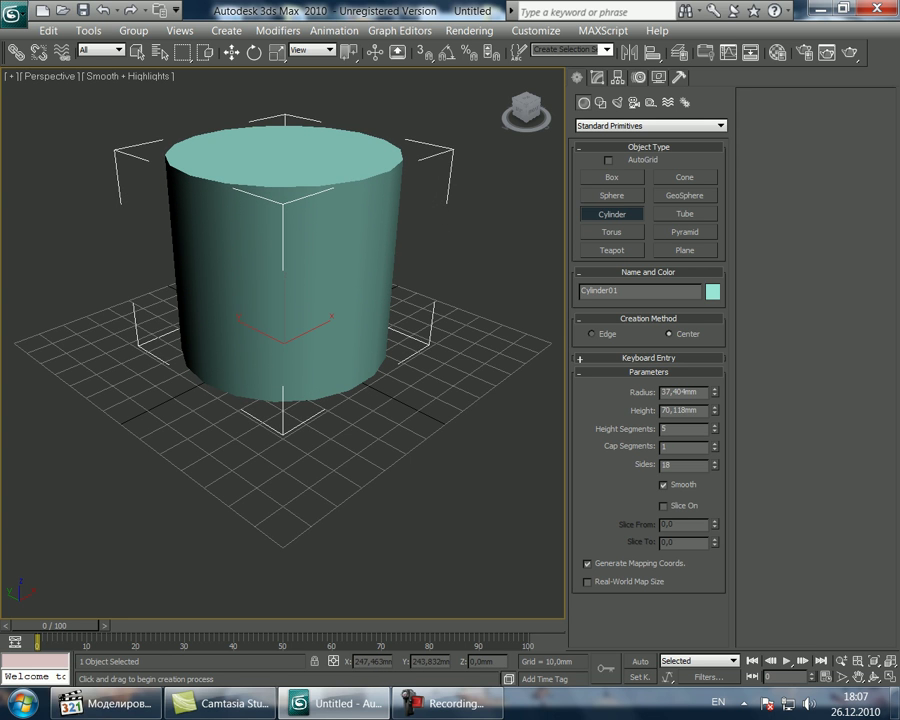
Change the cylinder's object color to purple.
{"action": "left_click", "coordinate": [712, 292]}
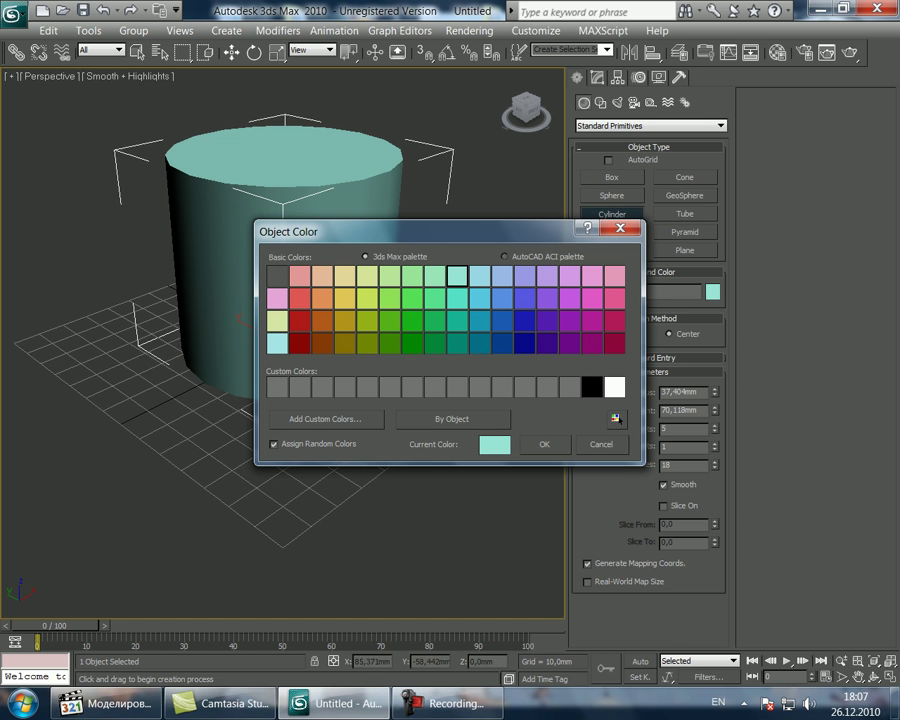
{"action": "left_click", "coordinate": [570, 321]}
{"action": "left_click", "coordinate": [544, 444]}
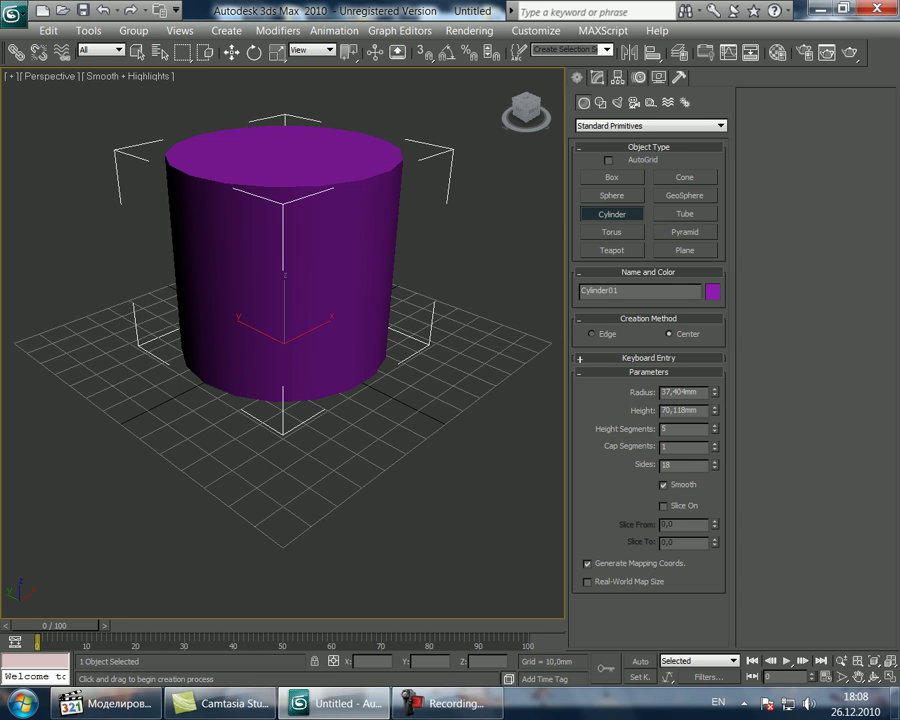
Set the cylinder's radius to 40 mm and its height to 100 mm.
{"action": "double_click", "coordinate": [684, 392]}
{"action": "type", "text": "40"}
{"action": "key", "text": "Return"}
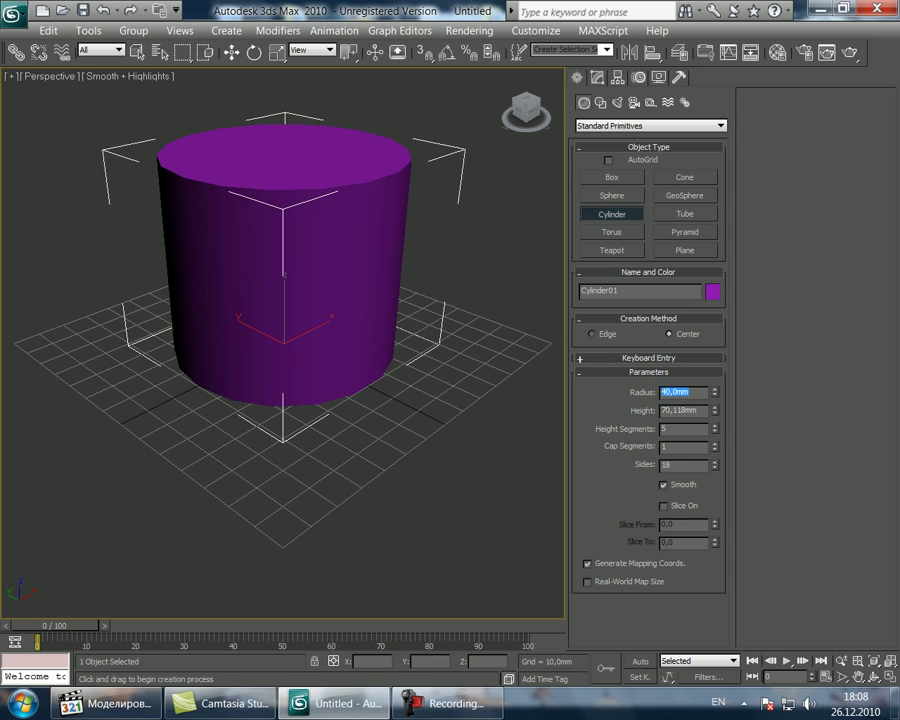
{"action": "key", "text": "Tab"}
{"action": "type", "text": "100"}
{"action": "key", "text": "Return"}
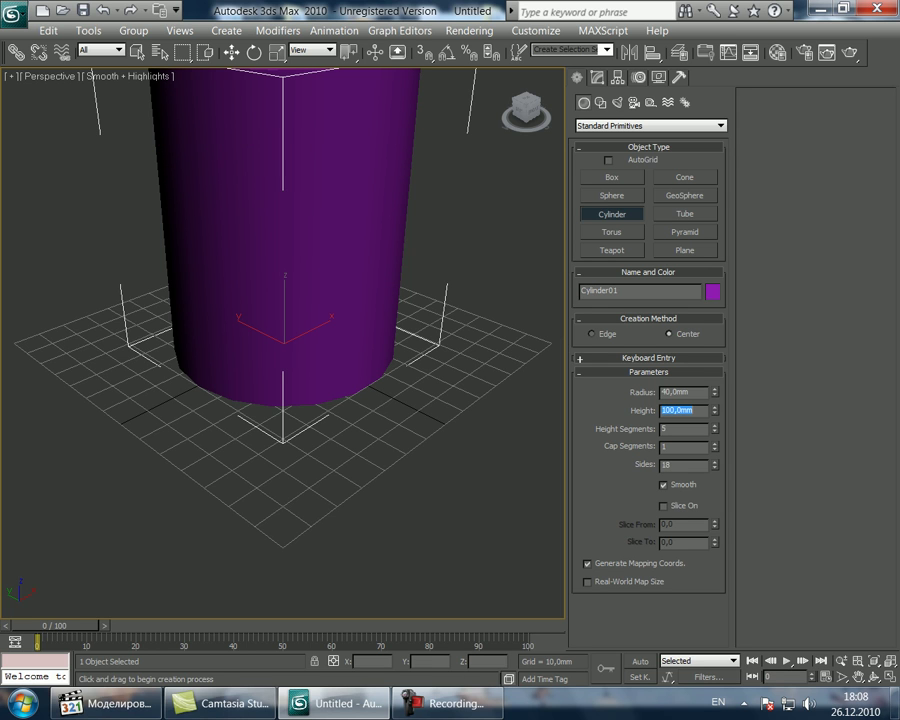
Turn on Edged Faces display in the Perspective viewport with the whole cylinder in view.
{"action": "left_click", "coordinate": [858, 677]}
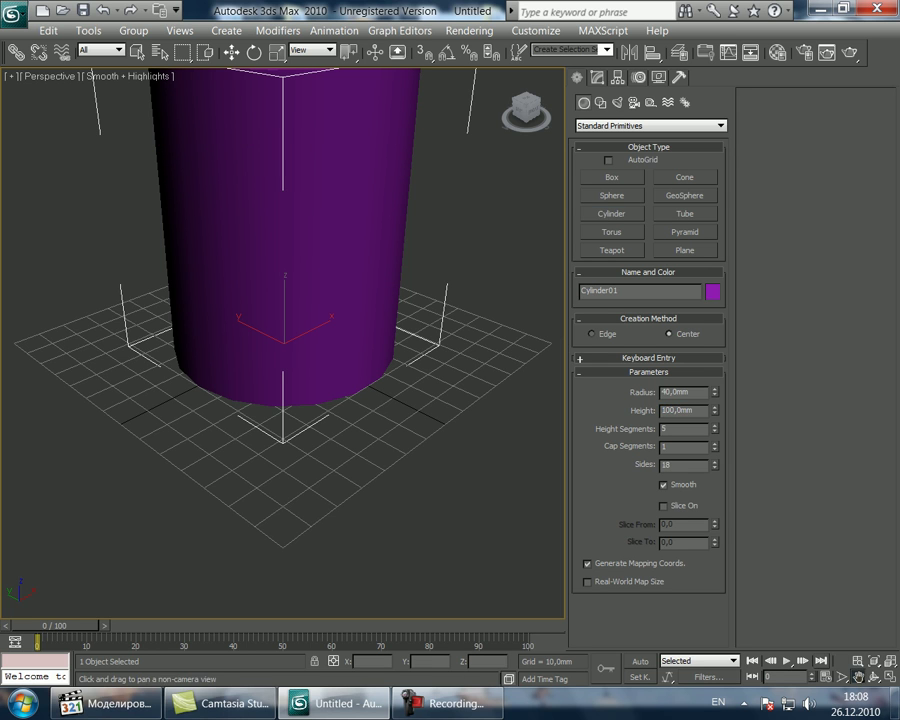
{"action": "left_click_drag", "start_coordinate": [276, 267], "coordinate": [261, 370]}
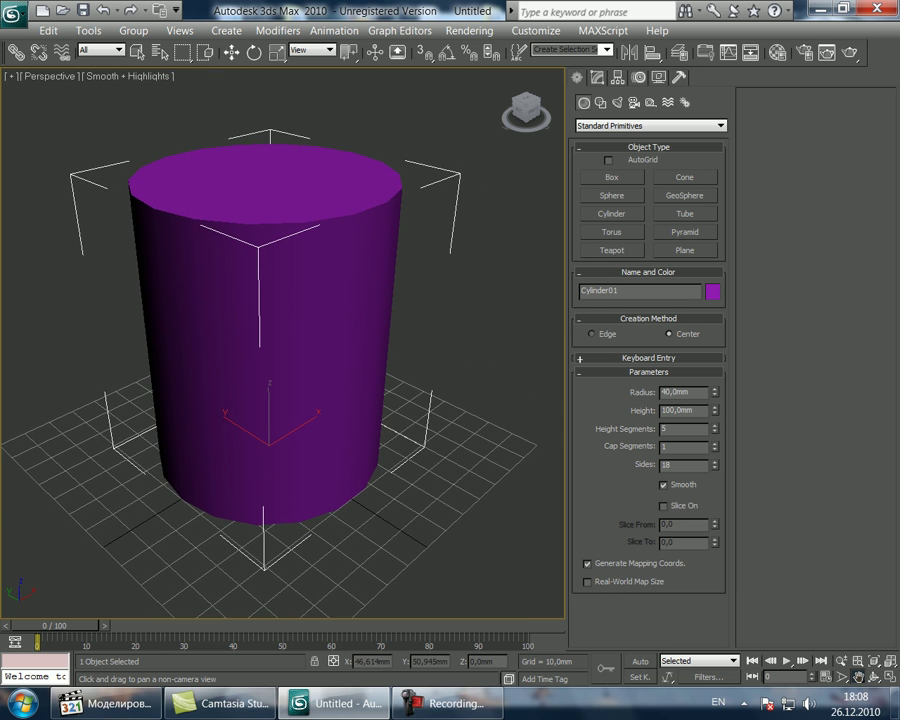
{"action": "left_click", "coordinate": [128, 76]}
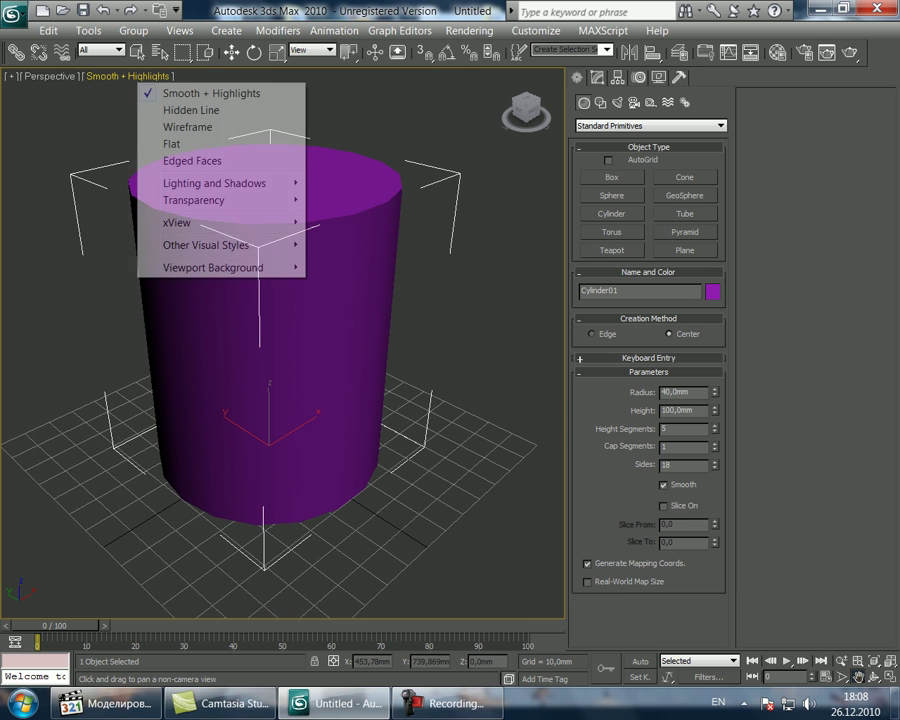
{"action": "left_click", "coordinate": [180, 161]}
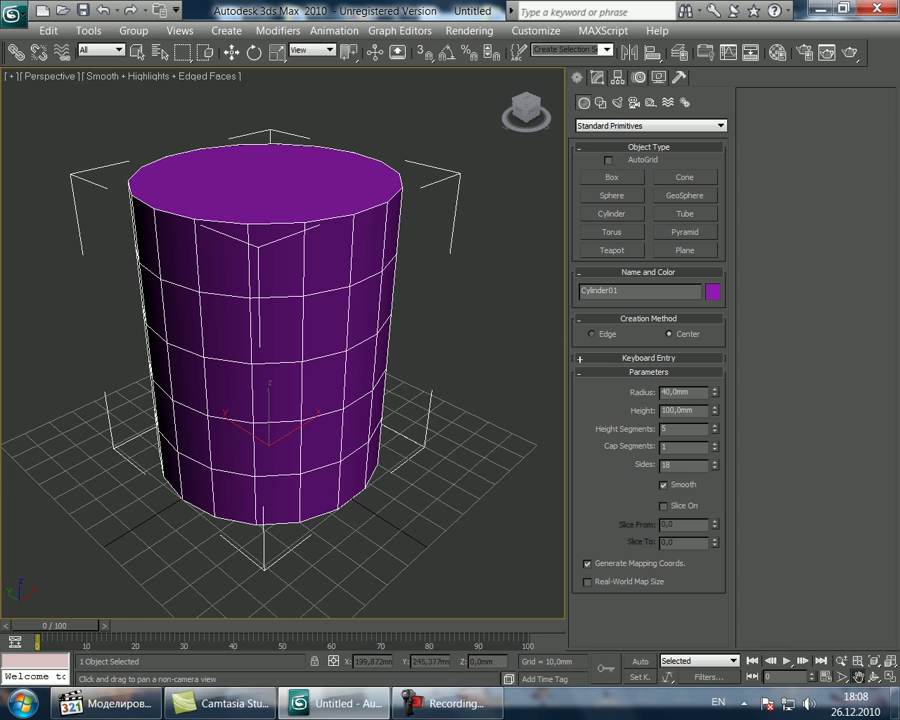
Reduce the cylinder's height segments to 1.
{"action": "left_click", "coordinate": [715, 432]}
{"action": "left_click", "coordinate": [715, 432]}
{"action": "left_click", "coordinate": [715, 432]}
{"action": "left_click", "coordinate": [715, 432]}
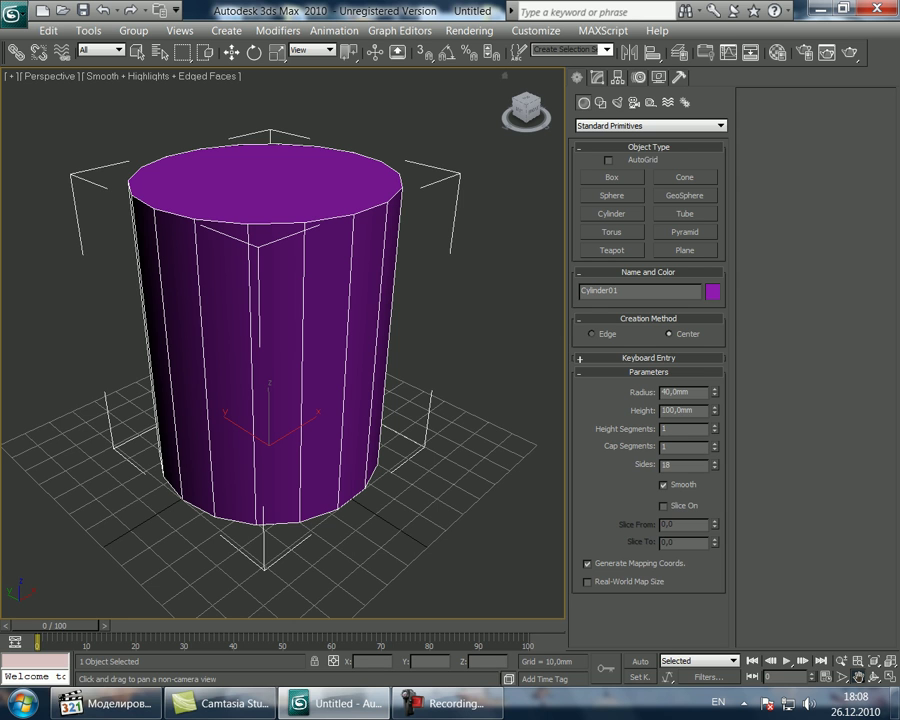
Convert the cylinder to an Editable Poly.
{"action": "left_click", "coordinate": [597, 78]}
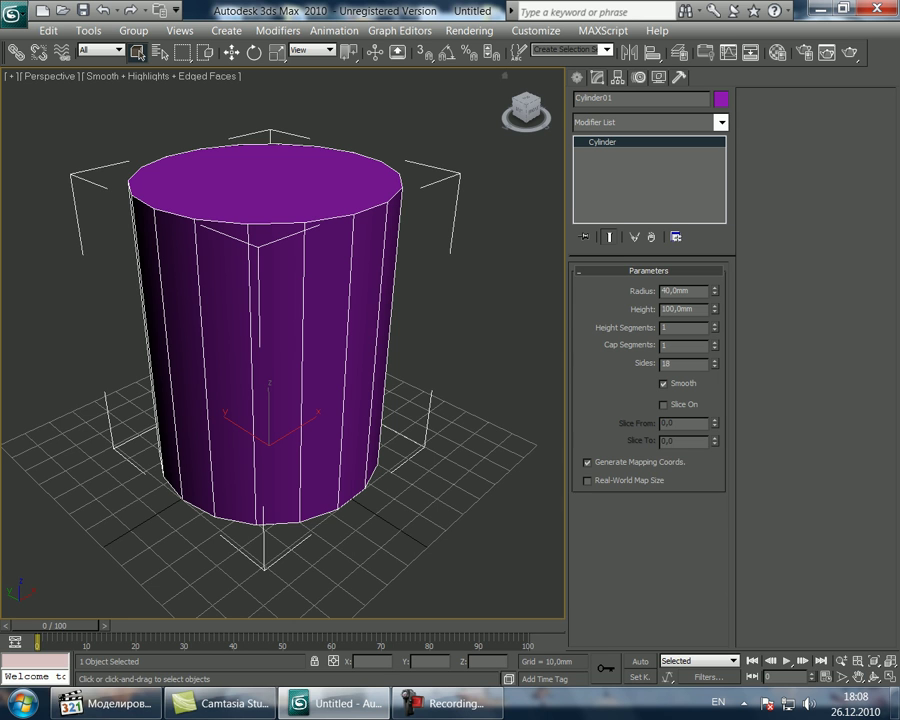
{"action": "right_click", "coordinate": [617, 142]}
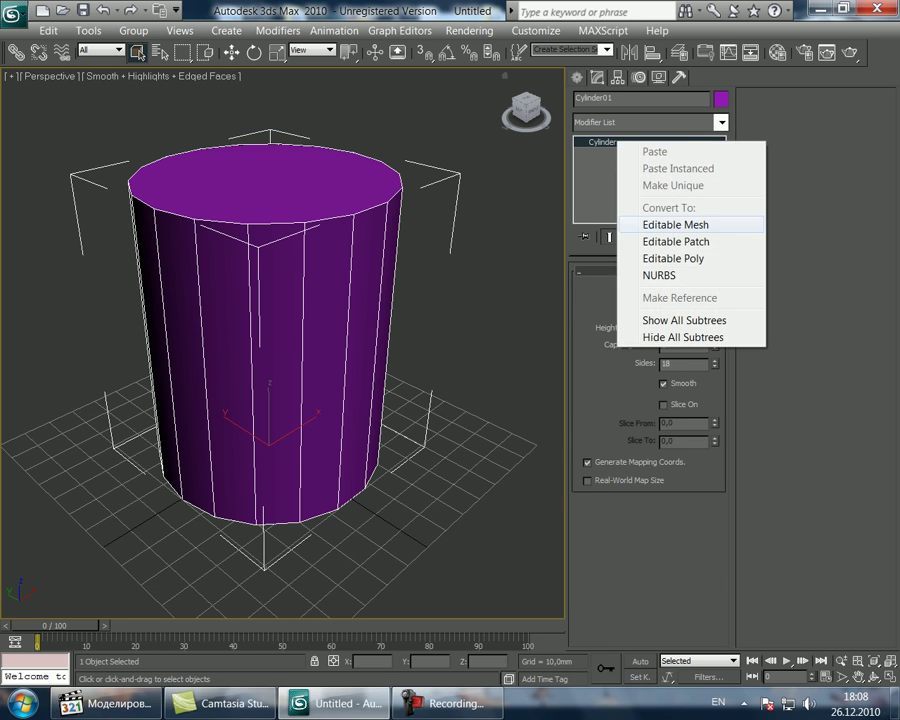
{"action": "left_click", "coordinate": [675, 258]}
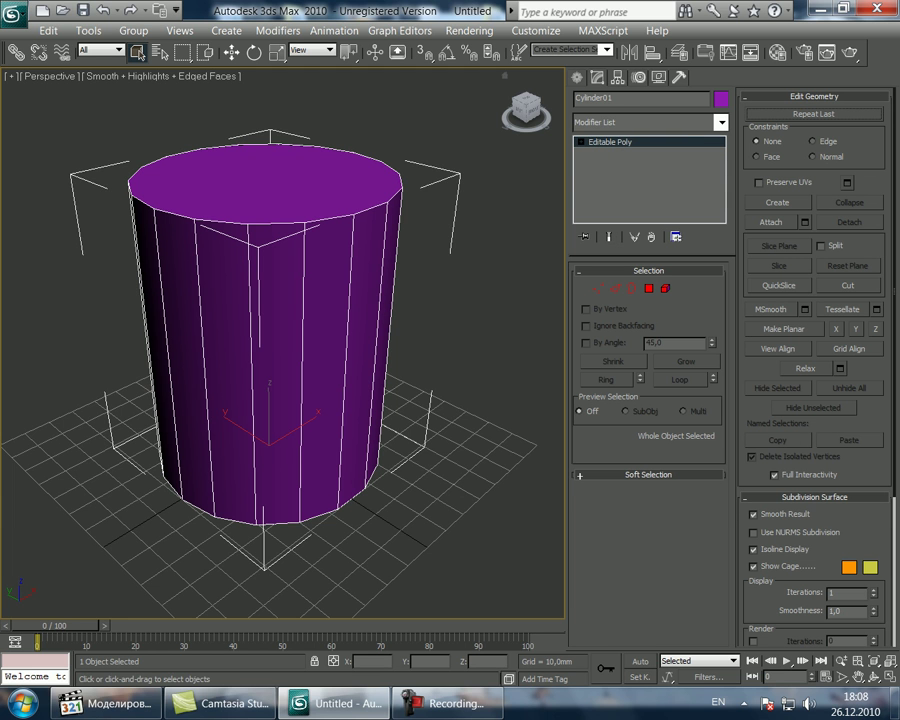
{"action": "left_click", "coordinate": [445, 703]}
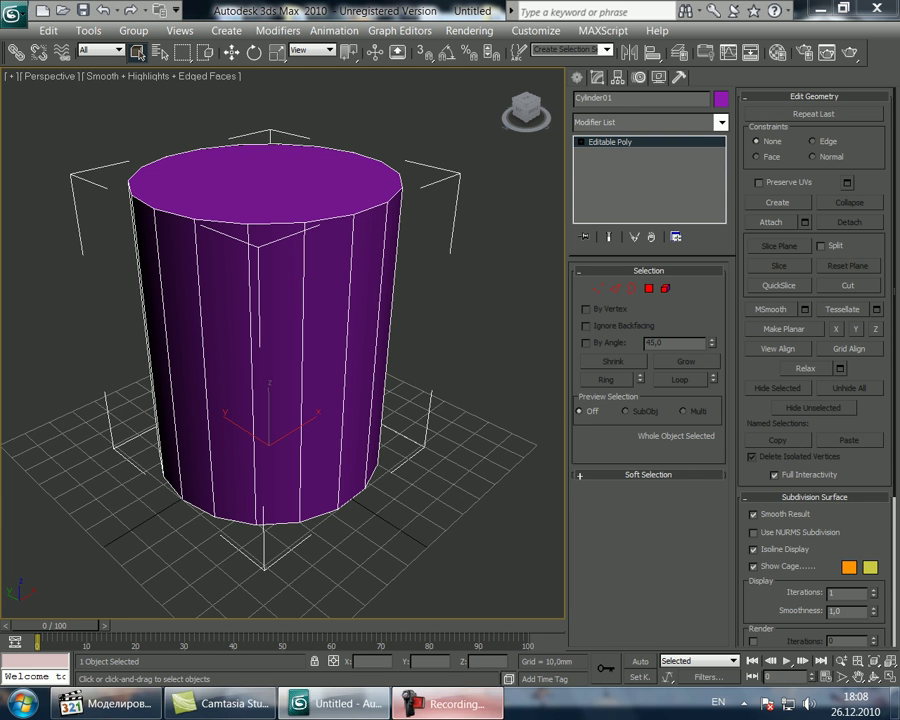
{"action": "left_click", "coordinate": [830, 636]}
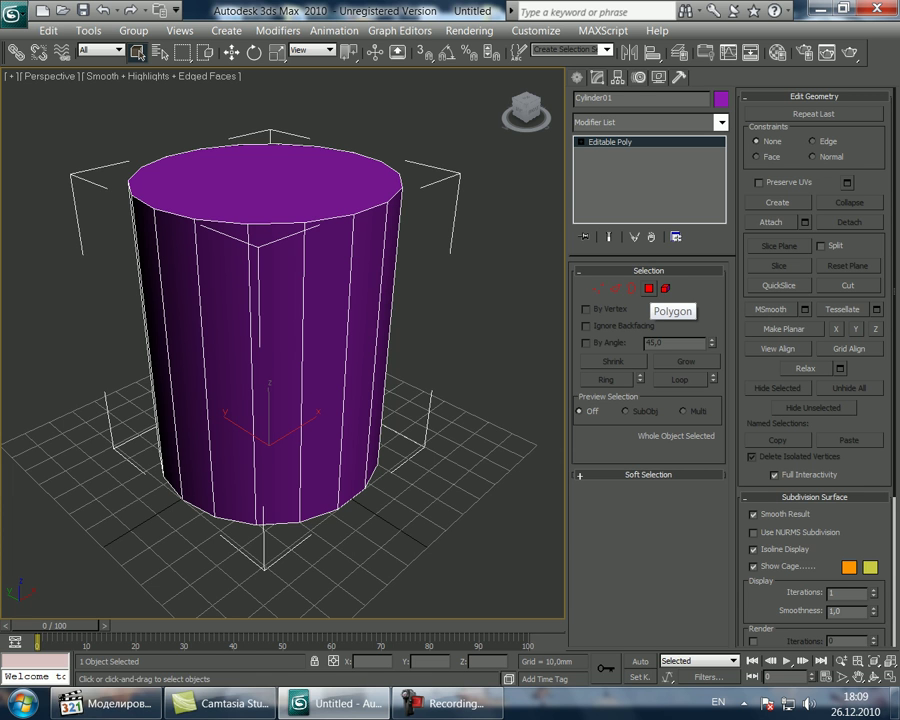
Delete the top cap polygon of the cylinder to open it.
{"action": "left_click", "coordinate": [648, 289]}
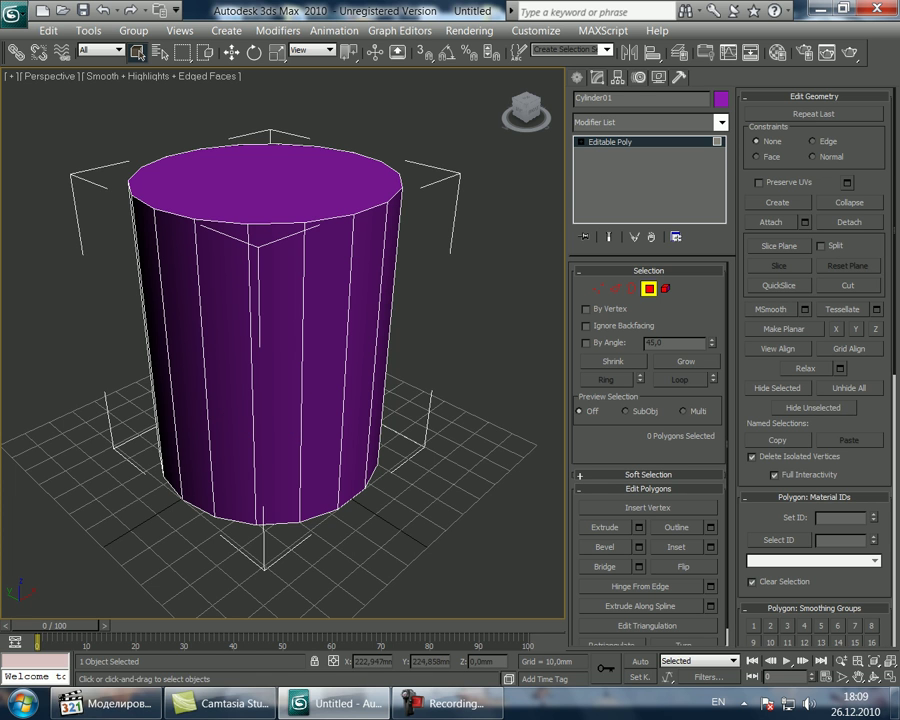
{"action": "left_click", "coordinate": [266, 184]}
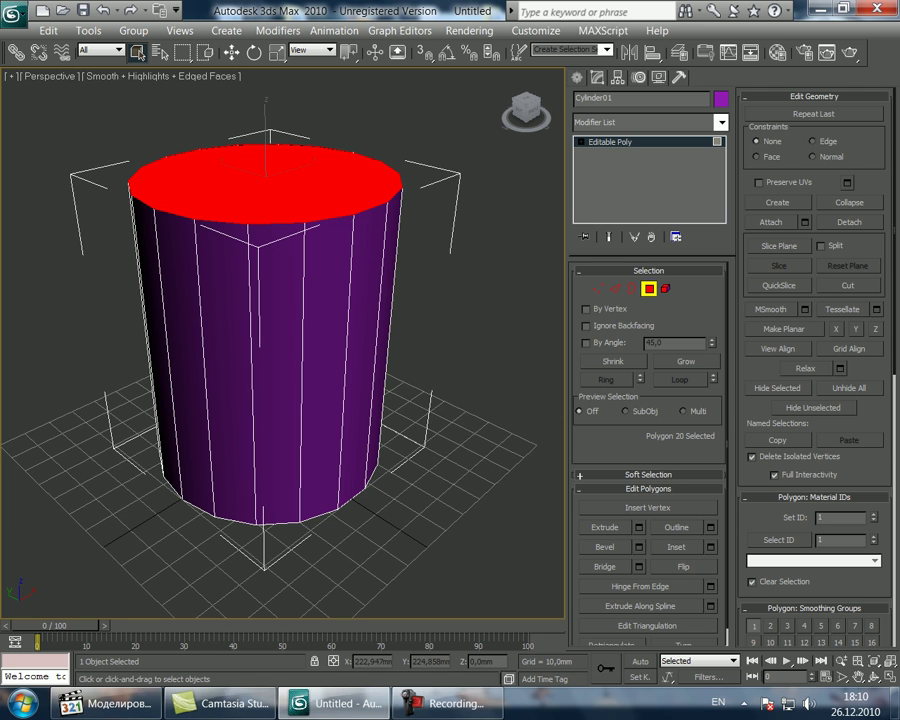
{"action": "key", "text": "Delete"}
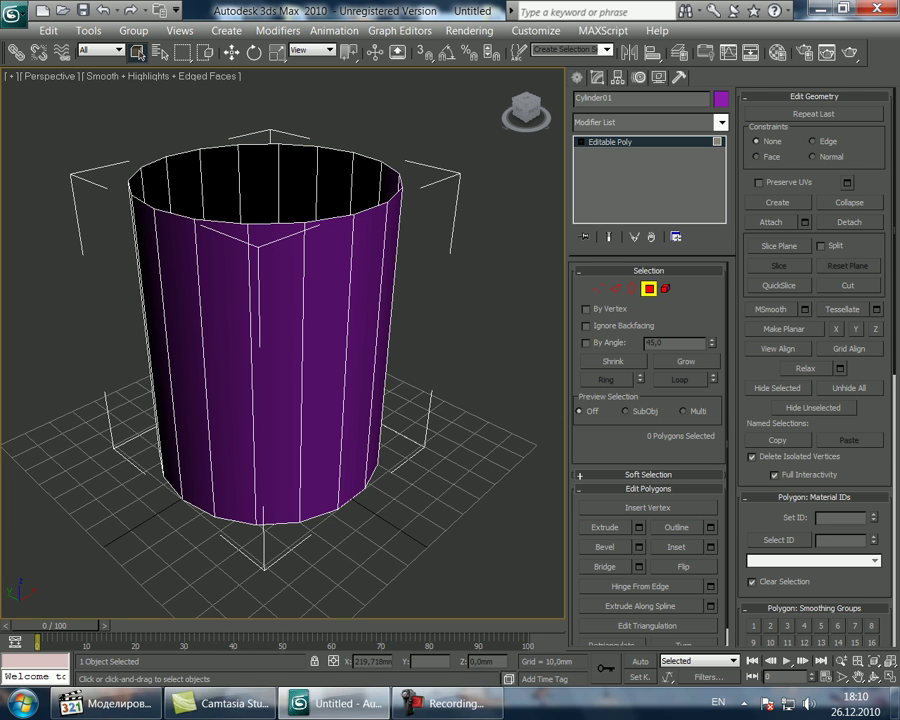
Select the full ring of vertical side edges around the cylinder at Edge level.
{"action": "key", "text": "2"}
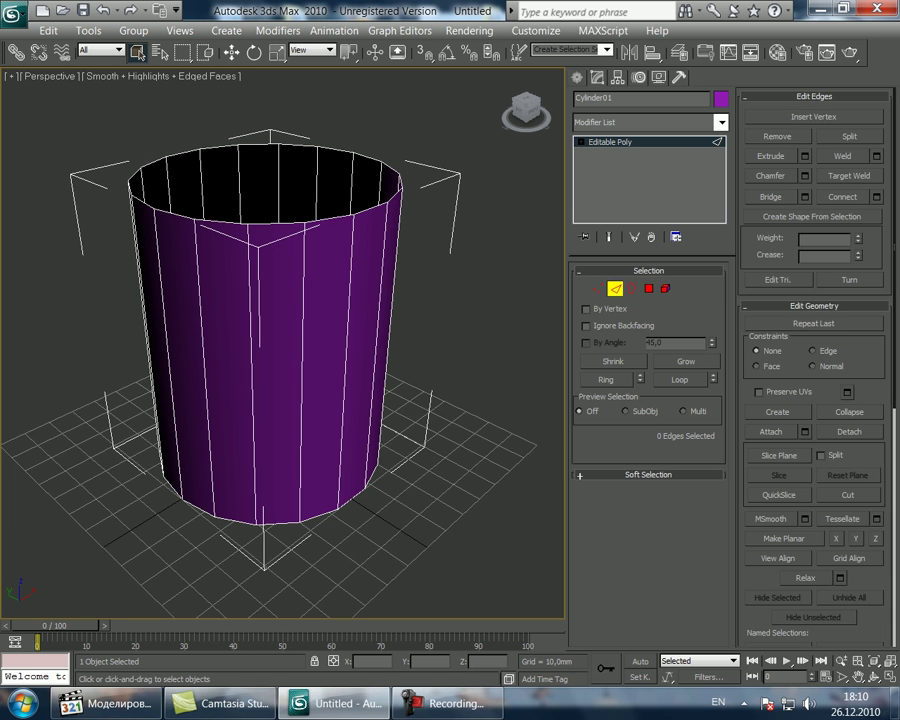
{"action": "left_click", "coordinate": [376, 348]}
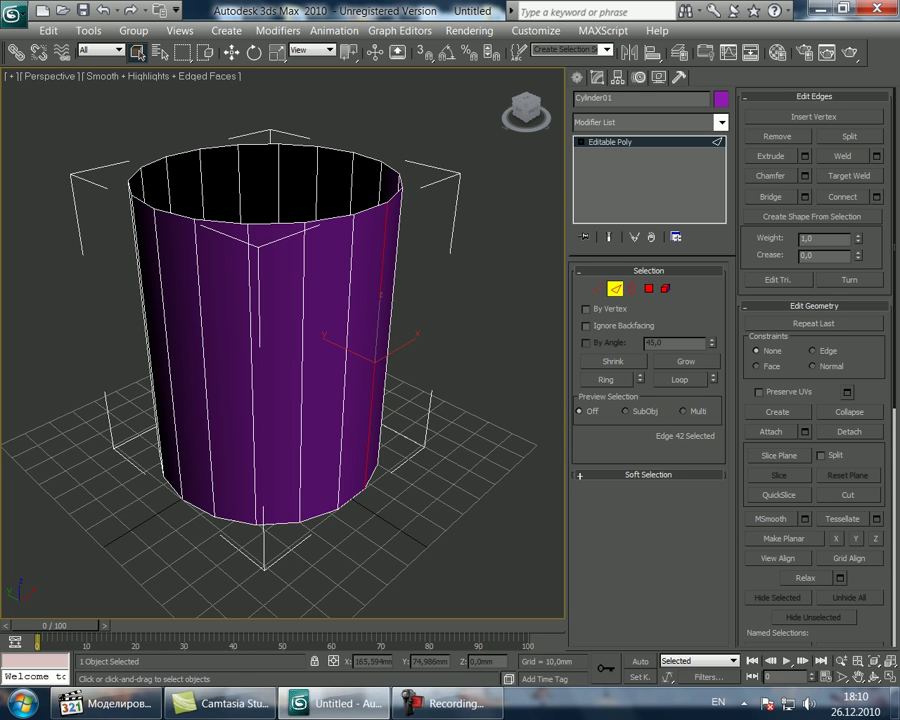
{"action": "left_click", "coordinate": [606, 380]}
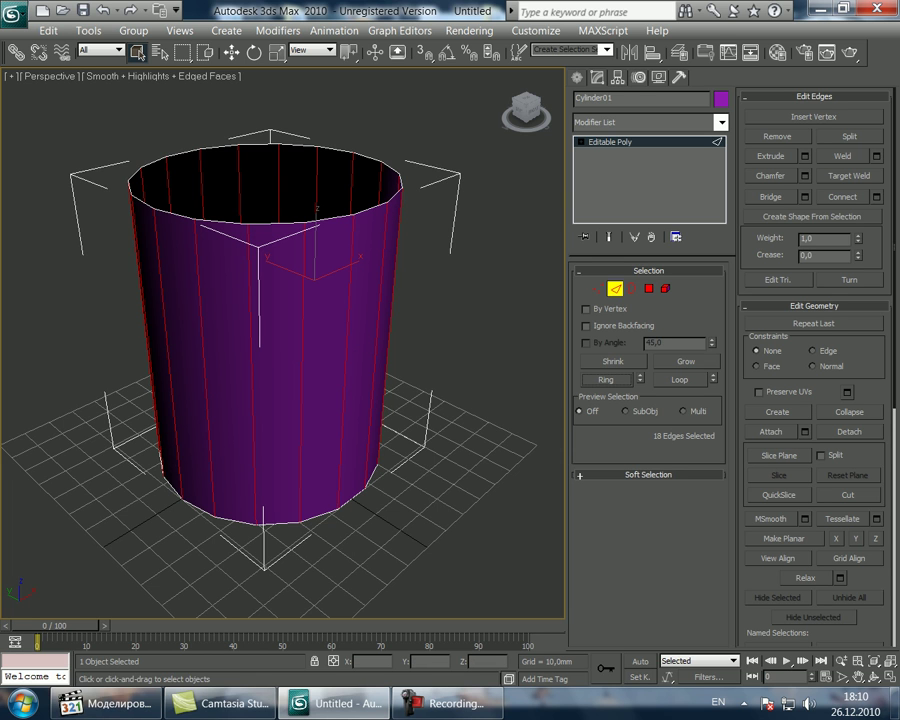
{"action": "left_click", "coordinate": [453, 704]}
{"action": "left_click", "coordinate": [829, 636]}
{"action": "left_click", "coordinate": [829, 636]}
Connect the selected vertical edges with 2 segments and a pinch of 46.
{"action": "left_click", "coordinate": [876, 197]}
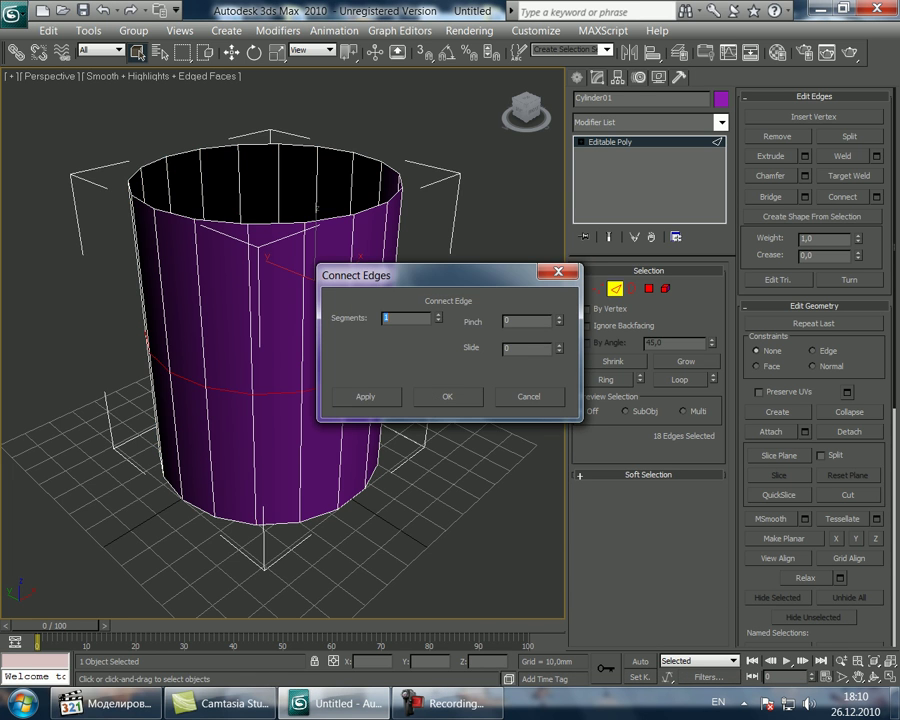
{"action": "left_click", "coordinate": [438, 315]}
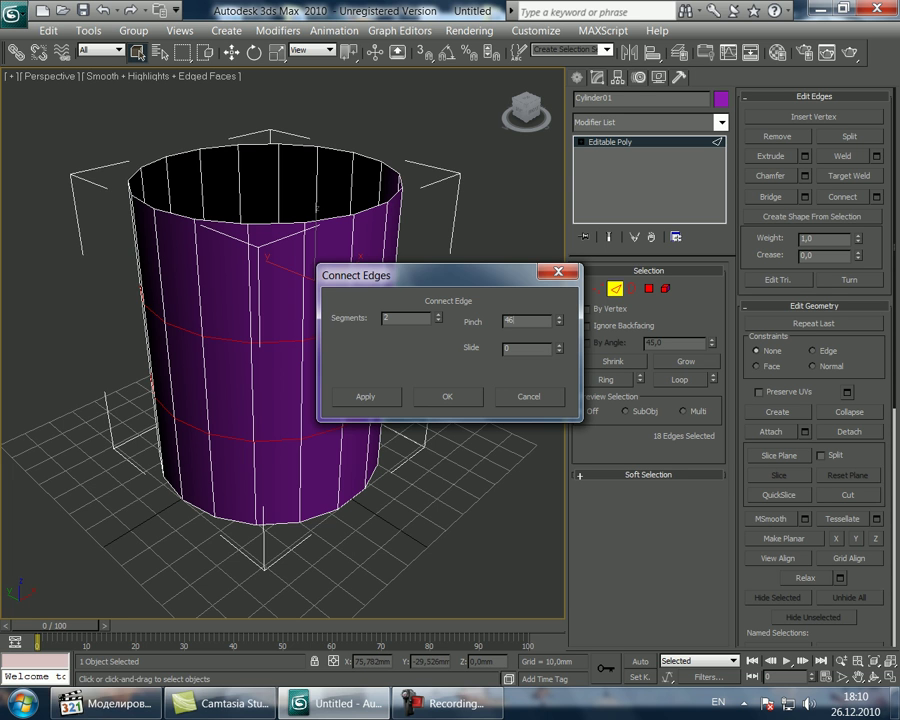
{"action": "left_click", "coordinate": [447, 397]}
{"action": "left_click", "coordinate": [446, 703]}
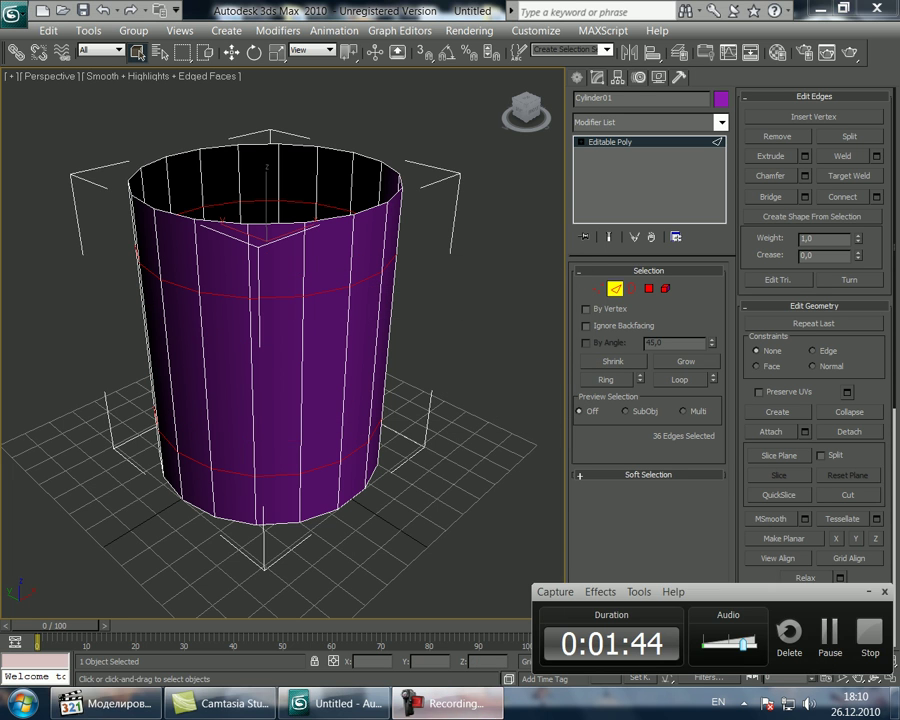
{"action": "left_click", "coordinate": [829, 635]}
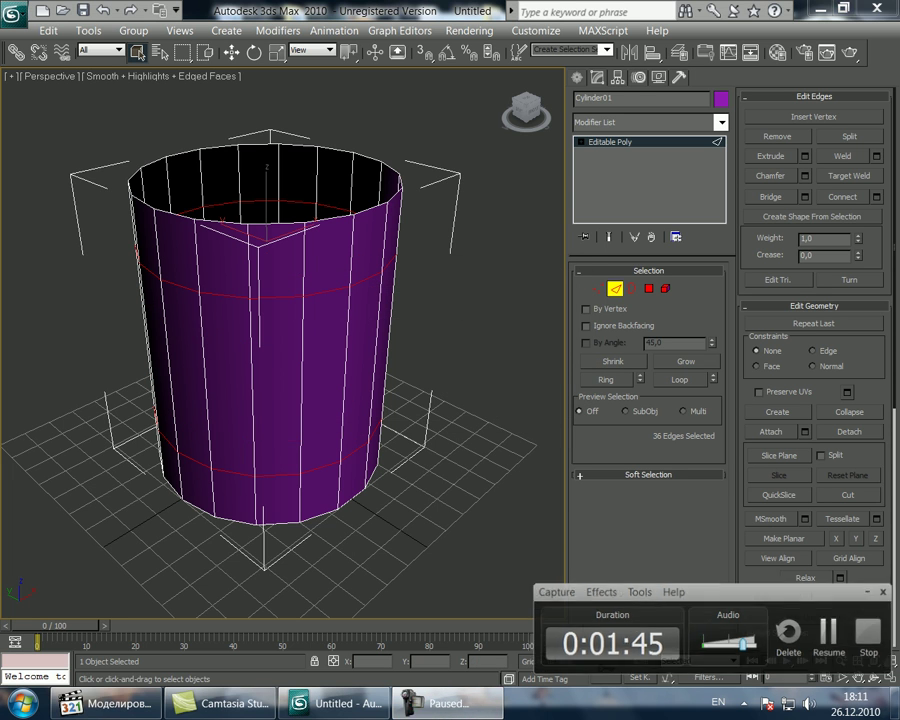
{"action": "left_click", "coordinate": [829, 635]}
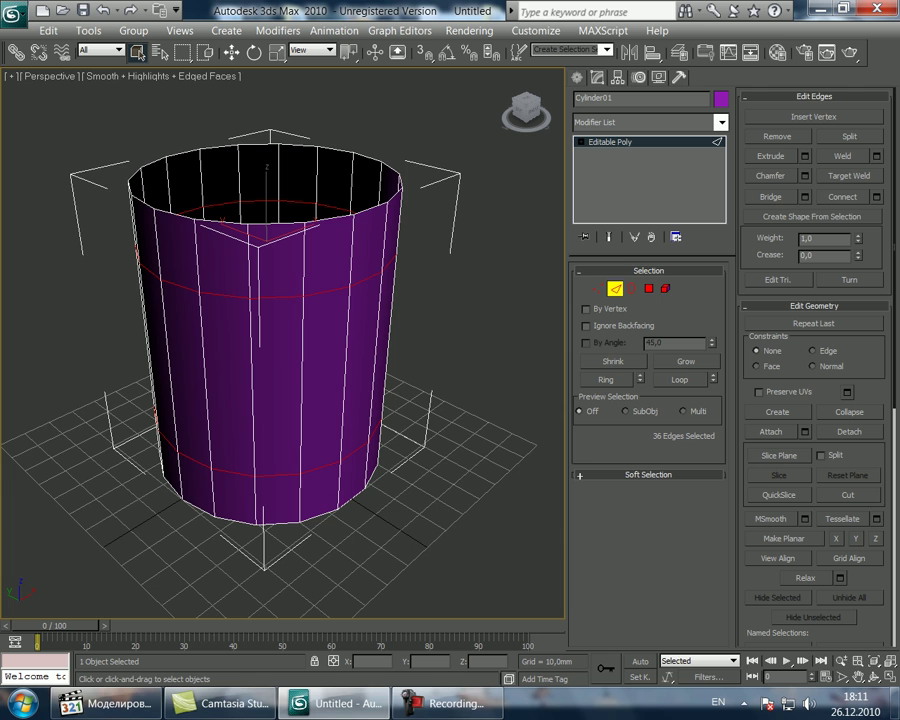
Chamfer the two selected horizontal edge loops by 6.47 mm with 1 segment.
{"action": "left_click", "coordinate": [805, 175]}
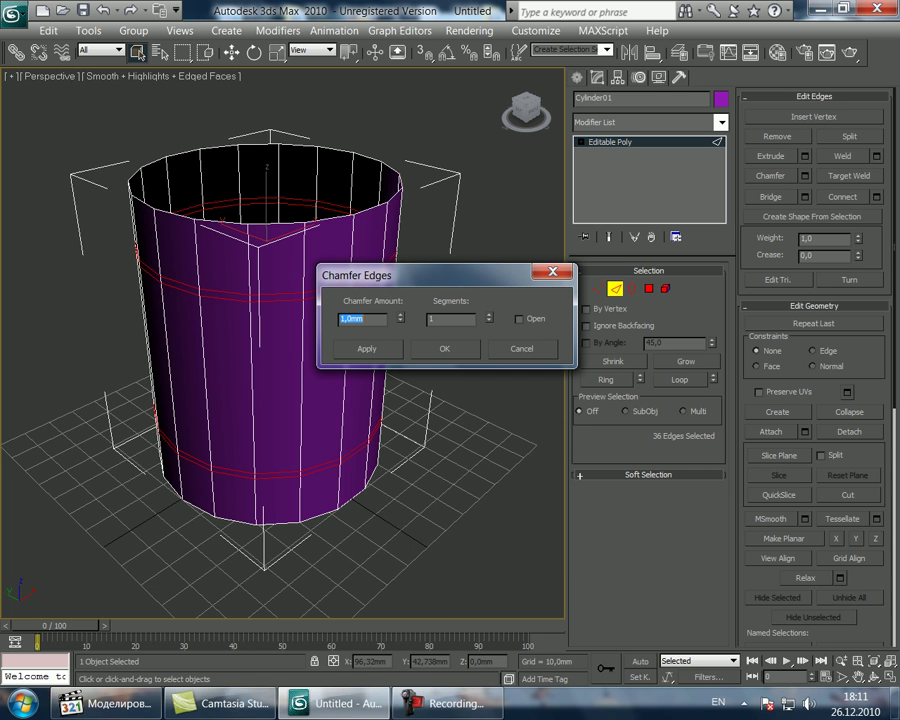
{"action": "left_click_drag", "start_coordinate": [348, 319], "coordinate": [338, 319]}
{"action": "type", "text": "6"}
{"action": "key", "text": "Delete"}
{"action": "type", "text": ".47"}
{"action": "left_click", "coordinate": [445, 349]}
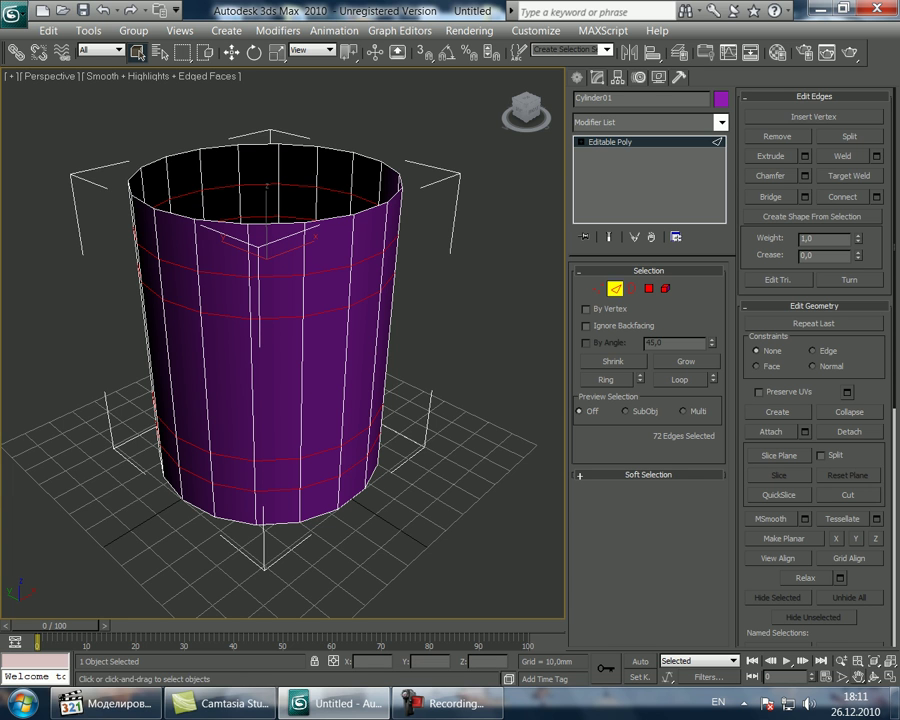
Switch the cup's mesh from Edge to Polygon sub-object level.
{"action": "middle_click_drag", "start_coordinate": [445, 349], "coordinate": [445, 349]}
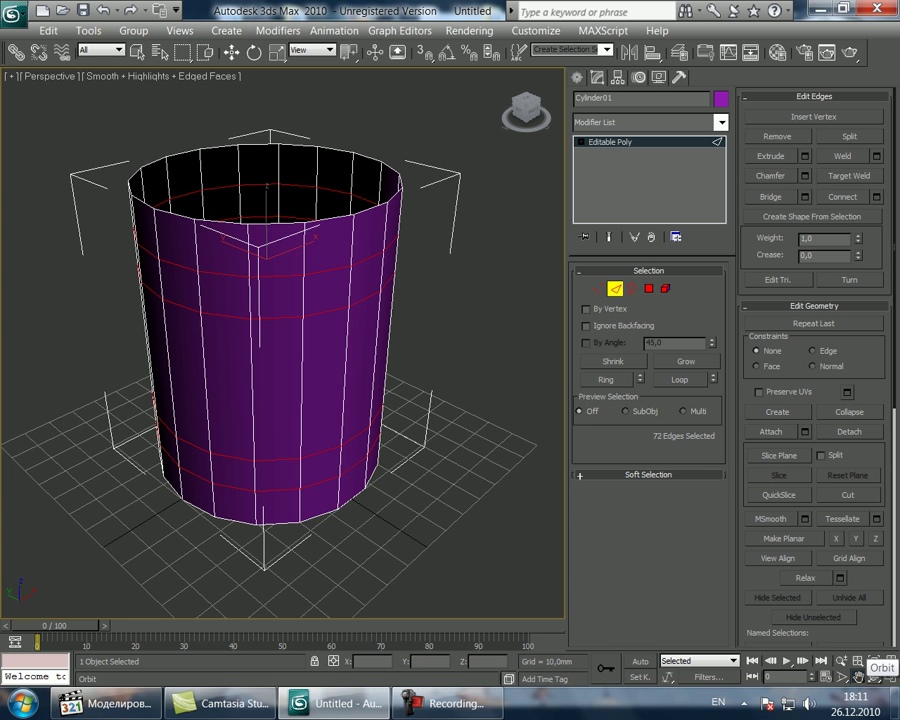
{"action": "left_click", "coordinate": [874, 677]}
{"action": "left_click_drag", "start_coordinate": [220, 395], "coordinate": [340, 355]}
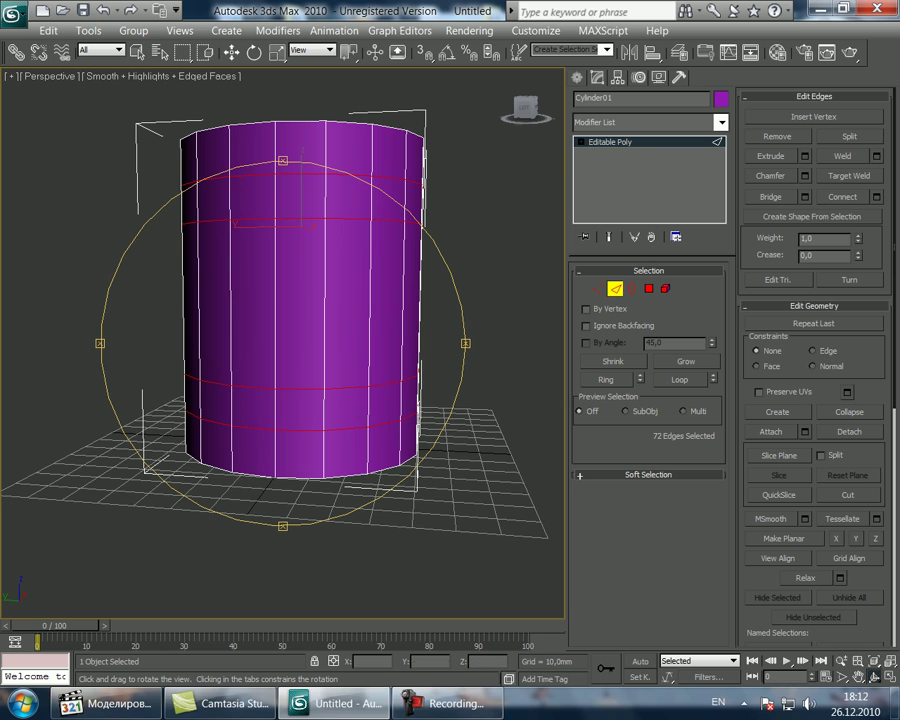
{"action": "left_click", "coordinate": [448, 704]}
{"action": "left_click", "coordinate": [829, 634]}
{"action": "left_click_drag", "start_coordinate": [335, 372], "coordinate": [290, 410]}
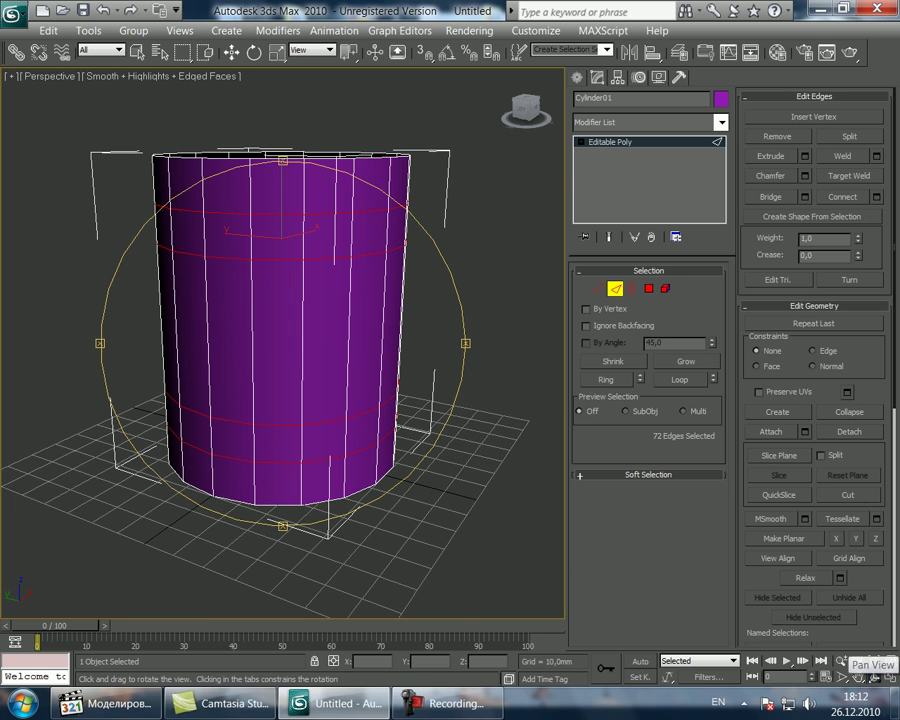
{"action": "left_click", "coordinate": [649, 289]}
{"action": "left_click", "coordinate": [649, 288]}
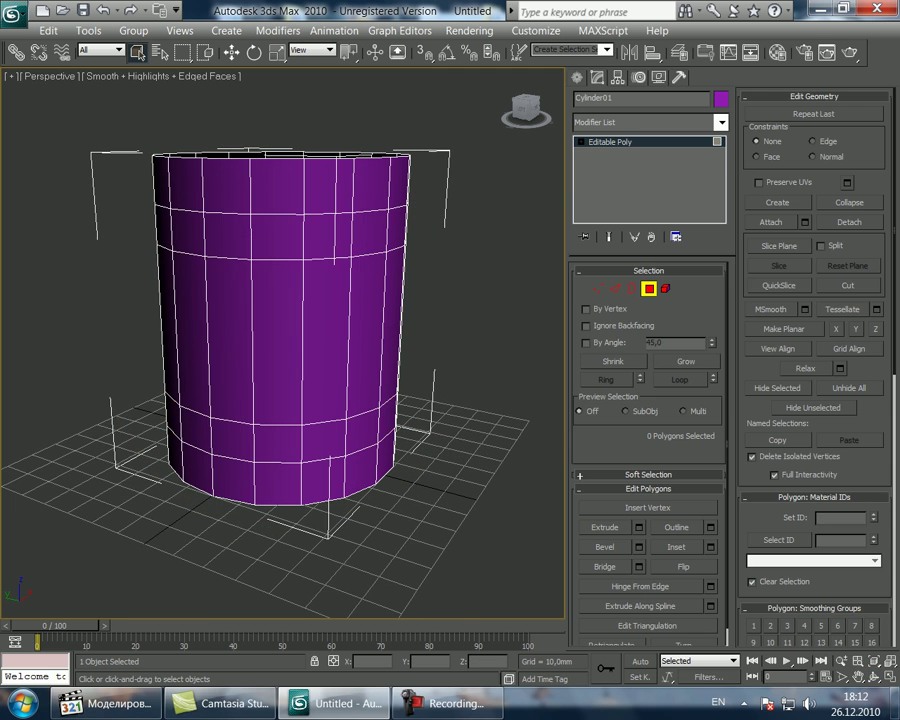
Select two vertically aligned wall polygons, one in the upper narrow band and one in the lower narrow band between the chamfered loops.
{"action": "left_click", "coordinate": [372, 184]}
{"action": "left_click", "coordinate": [370, 232]}
{"action": "left_click", "coordinate": [367, 325]}
{"action": "left_click", "coordinate": [363, 432]}
{"action": "left_click", "coordinate": [361, 470]}
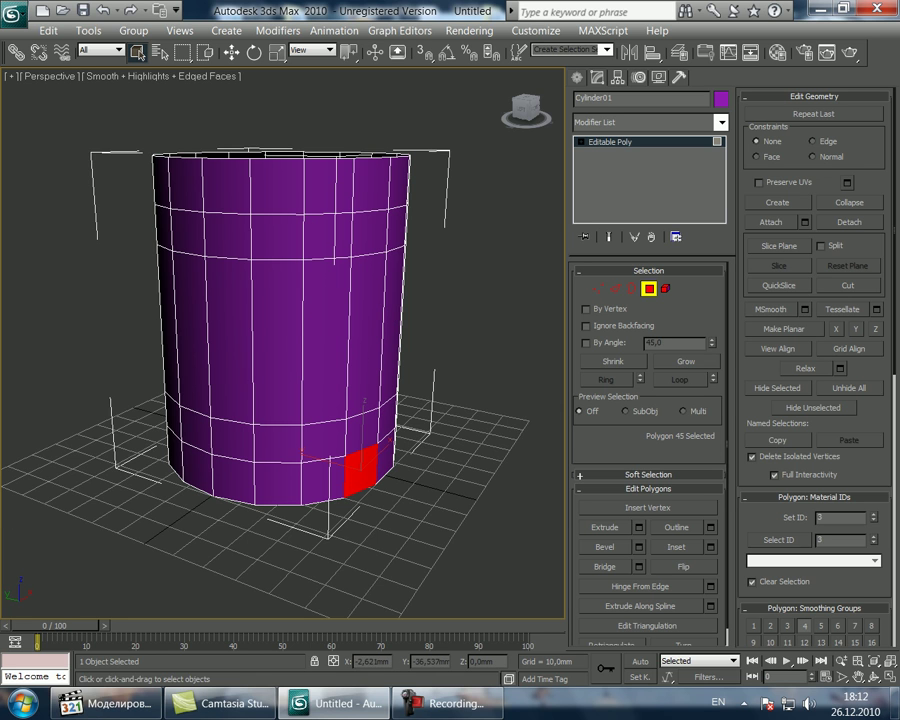
{"action": "left_click", "coordinate": [368, 232]}
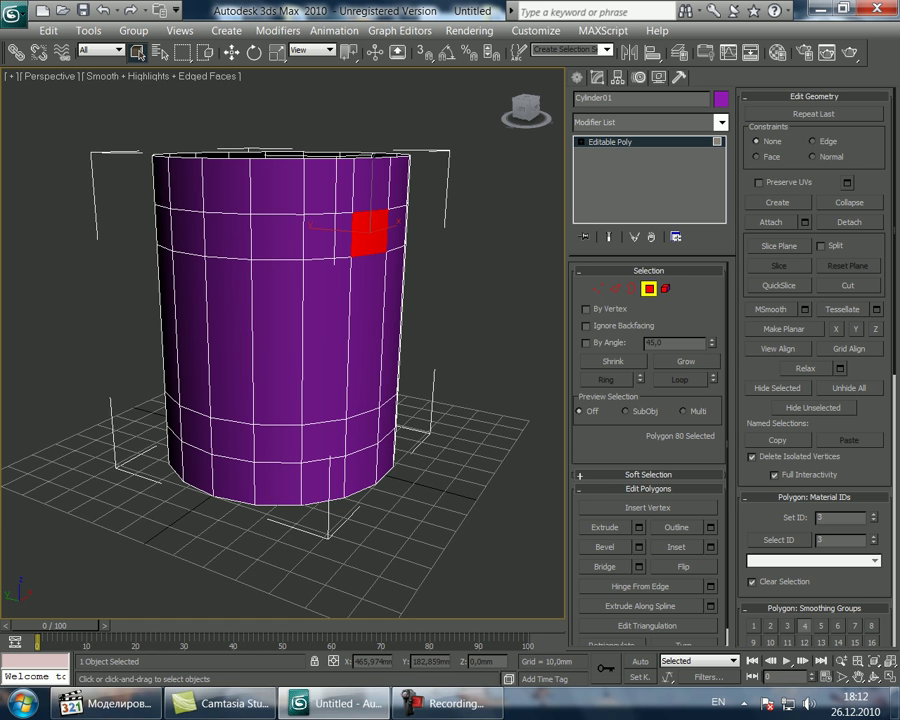
{"action": "left_click", "coordinate": [363, 432], "text": "ctrl"}
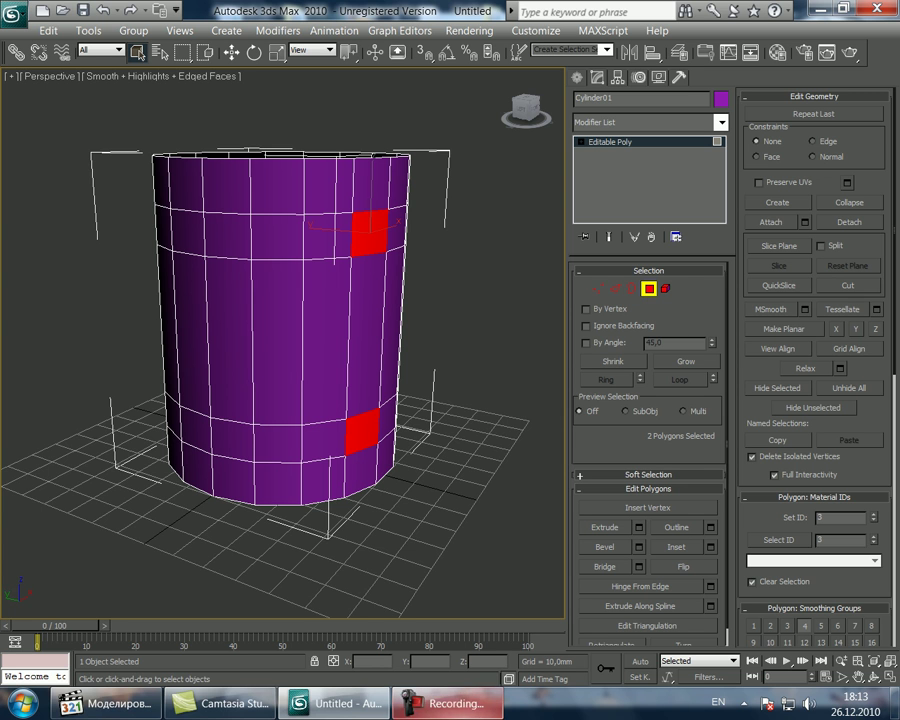
Extrude the two selected wall polygons outward twice as a Group, with a height of 10 mm each time.
{"action": "left_click", "coordinate": [448, 704]}
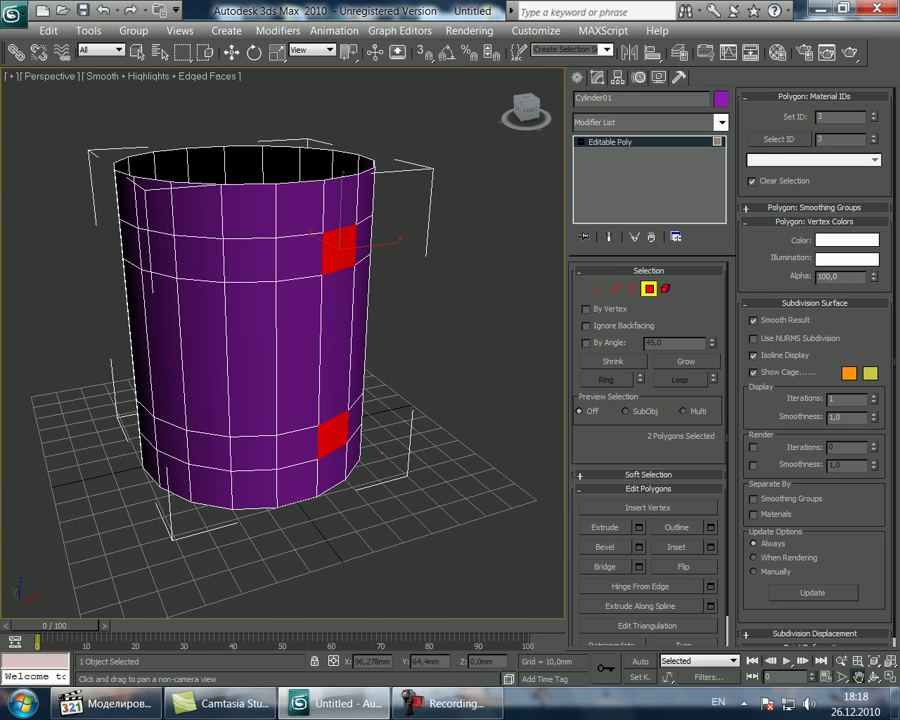
{"action": "scroll", "coordinate": [283, 343], "scroll_direction": "up", "scroll_amount": 3}
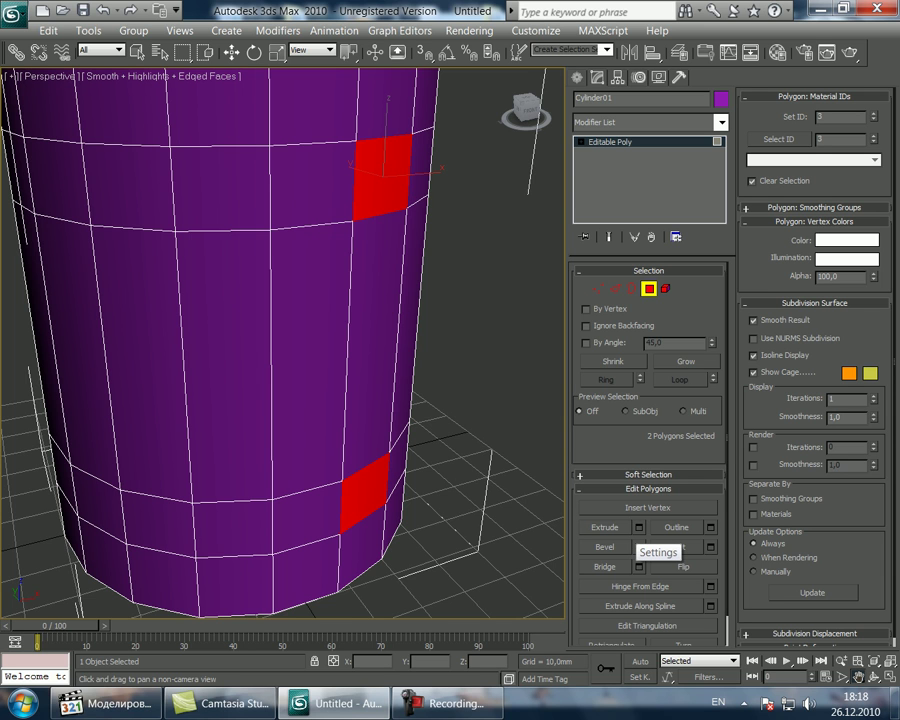
{"action": "left_click", "coordinate": [639, 527]}
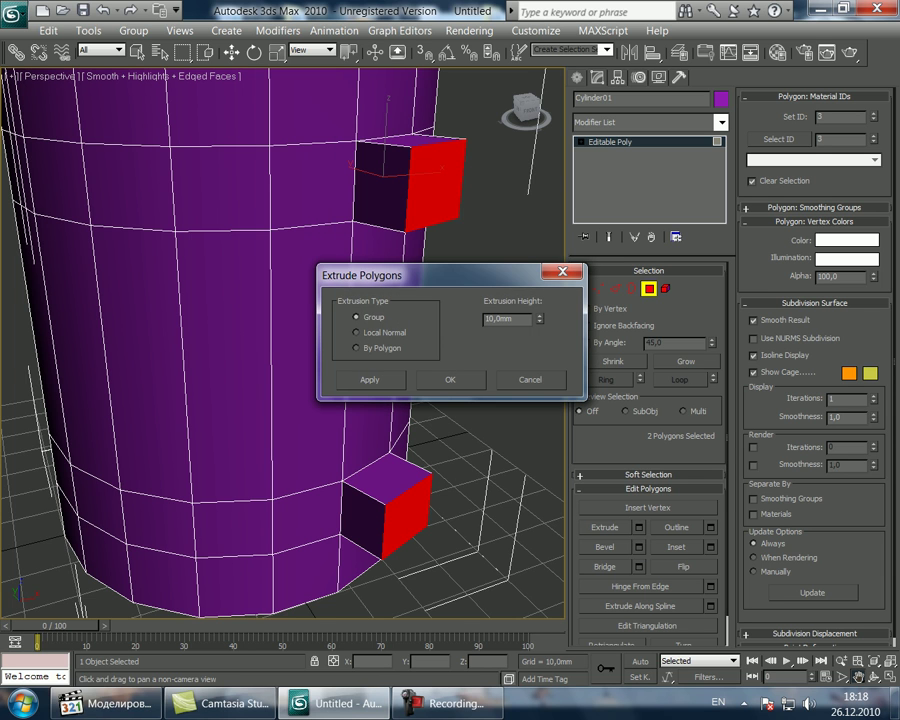
{"action": "left_click", "coordinate": [450, 380]}
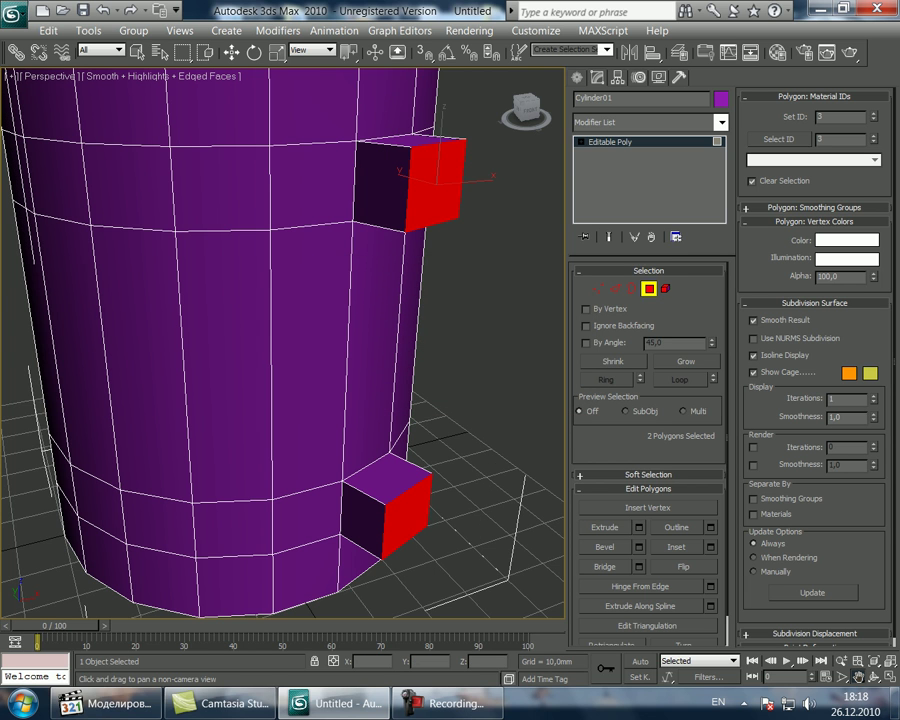
{"action": "left_click", "coordinate": [639, 527]}
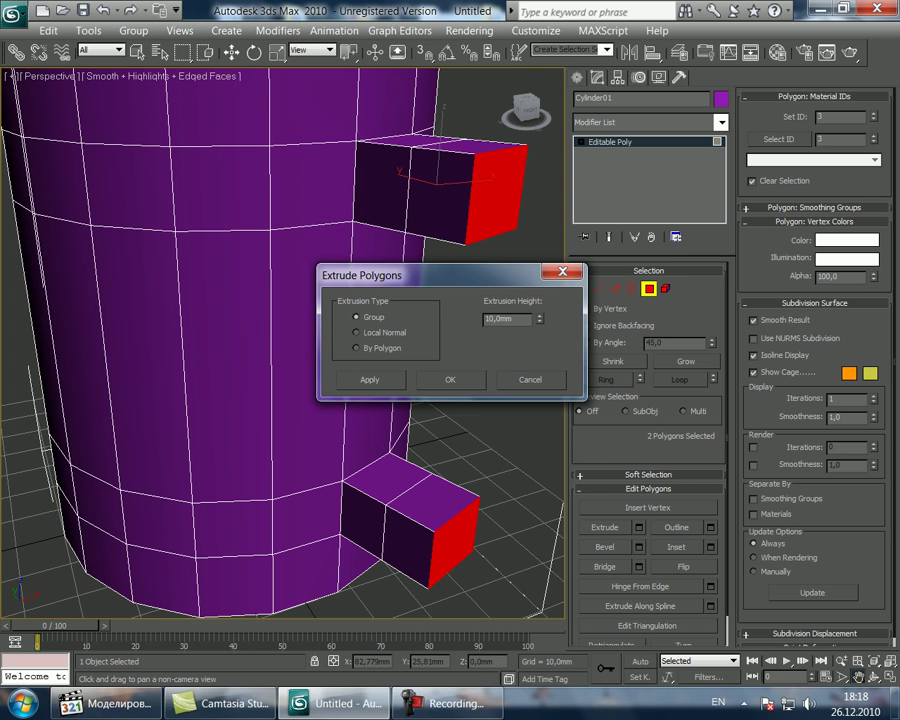
{"action": "key", "text": "Return"}
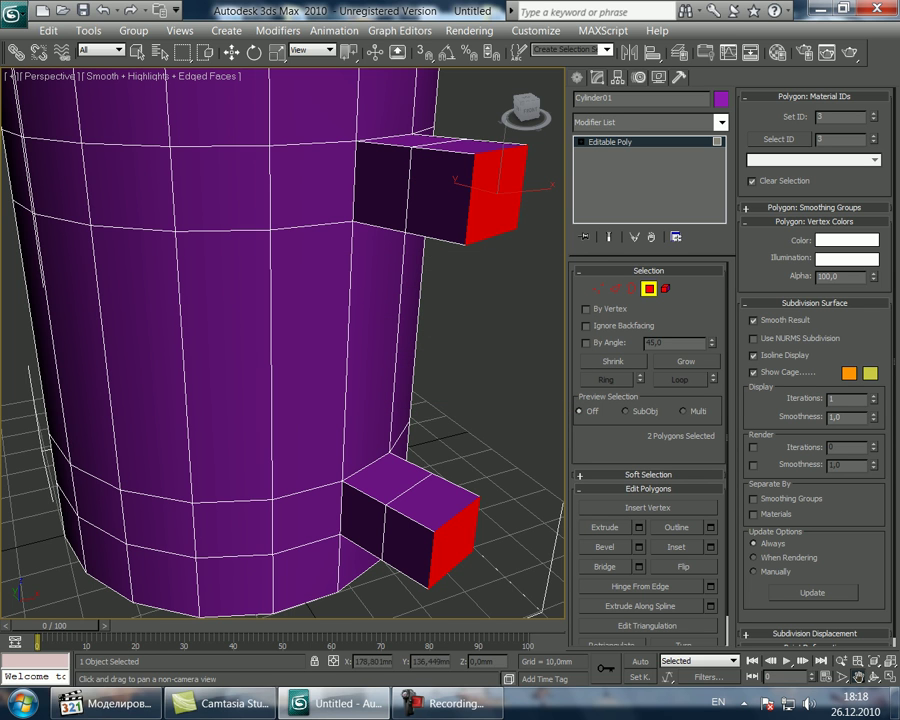
Rotate the end polygons of both extruded stubs so that they tilt downward.
{"action": "left_click", "coordinate": [448, 704]}
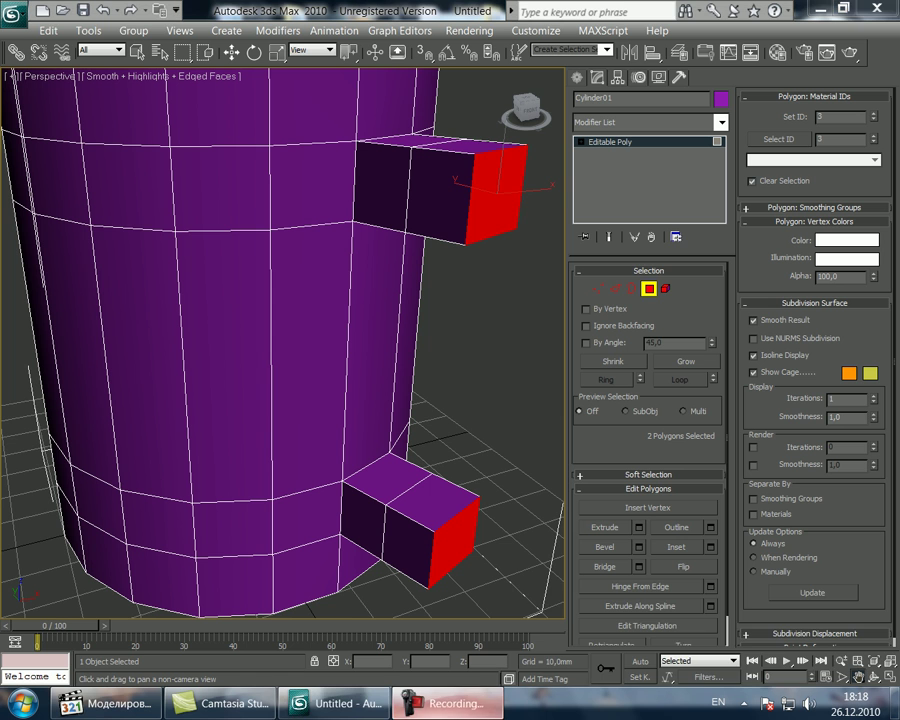
{"action": "left_click", "coordinate": [831, 633]}
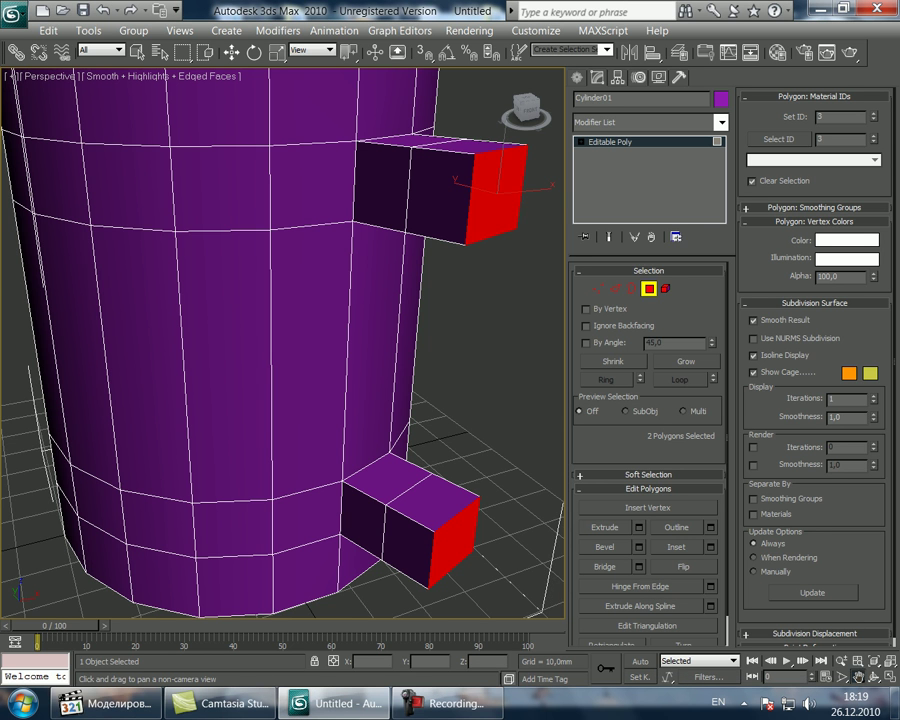
{"action": "left_click", "coordinate": [873, 677]}
{"action": "left_click_drag", "start_coordinate": [254, 376], "coordinate": [312, 348]}
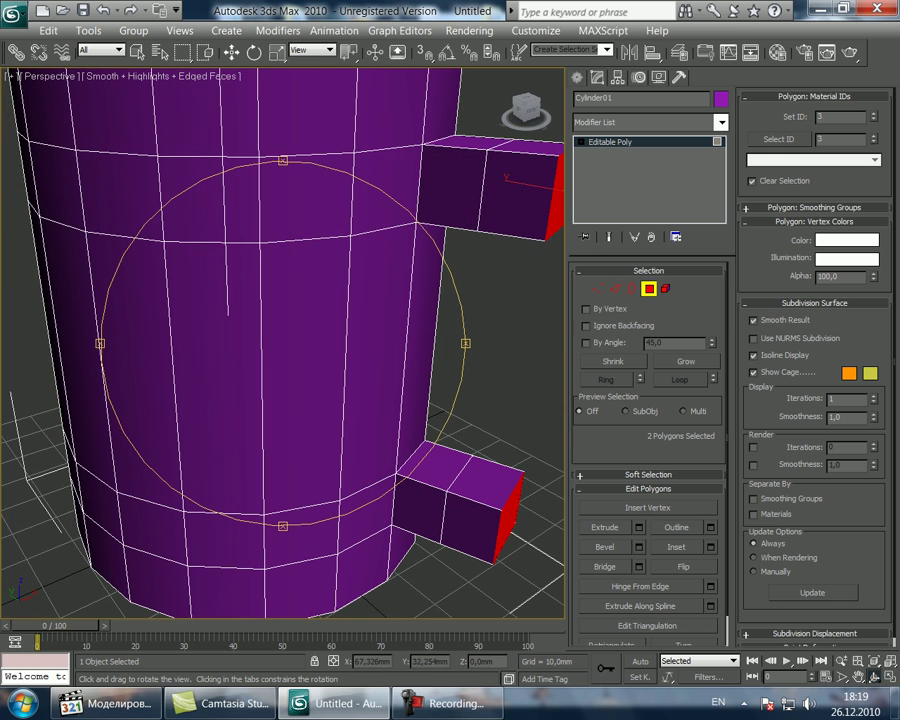
{"action": "left_click", "coordinate": [858, 677]}
{"action": "left_click_drag", "start_coordinate": [330, 340], "coordinate": [229, 358]}
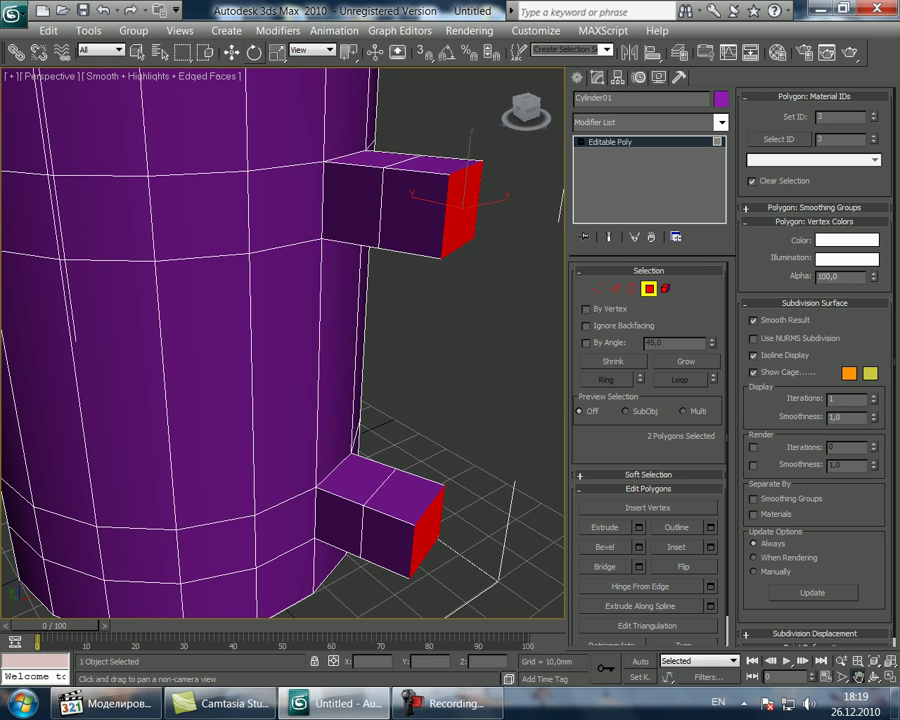
{"action": "left_click", "coordinate": [254, 53]}
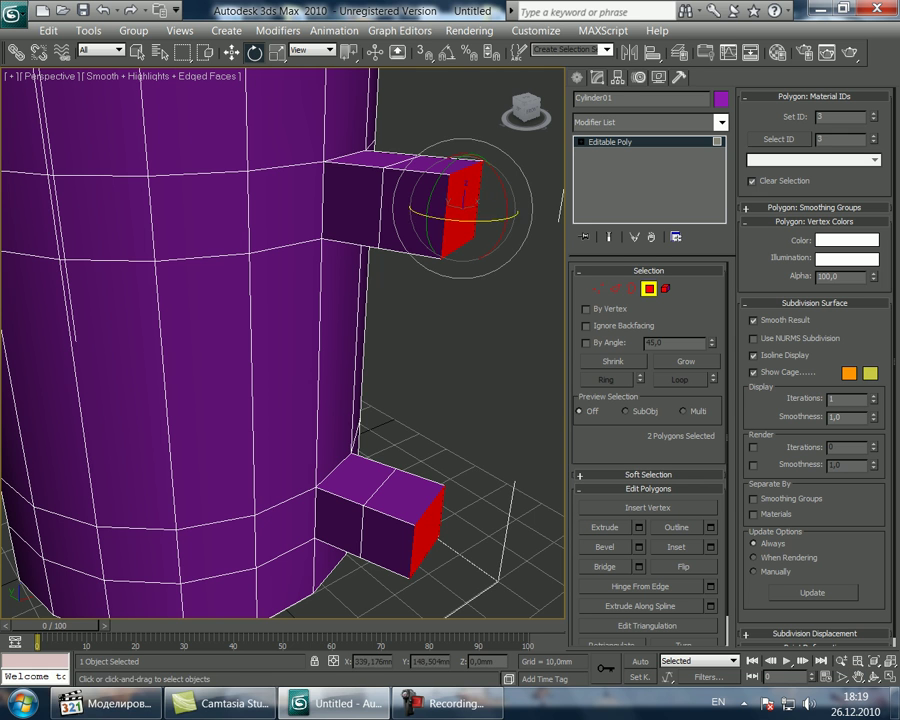
{"action": "left_click_drag", "start_coordinate": [507, 212], "coordinate": [475, 220]}
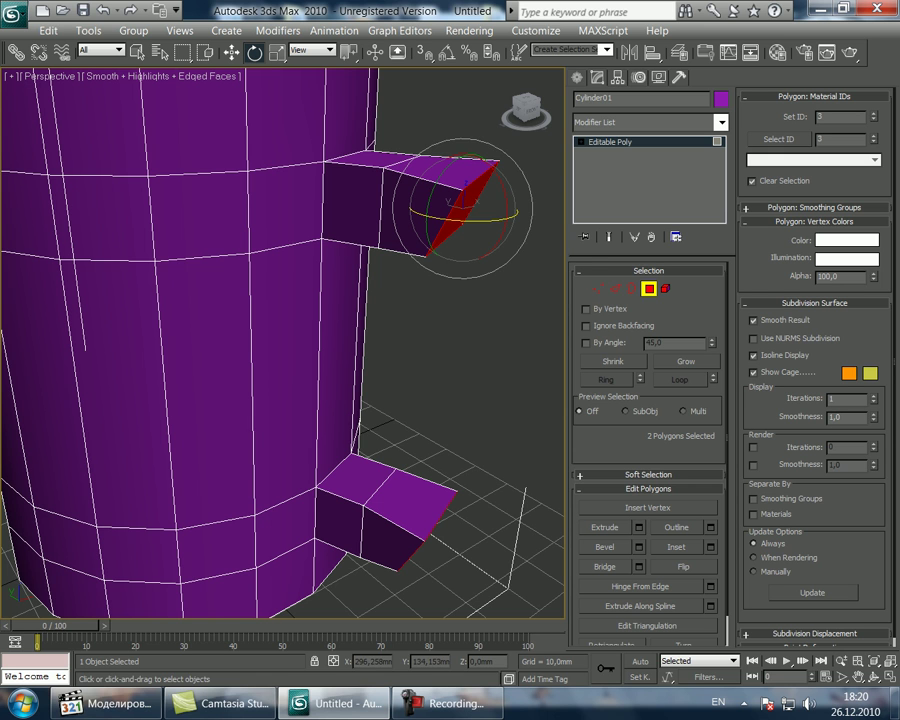
{"action": "mouse_move", "coordinate": [463, 221]}
{"action": "left_mouse_down"}
{"action": "mouse_move", "coordinate": [484, 221]}
{"action": "mouse_move", "coordinate": [474, 226]}
{"action": "mouse_move", "coordinate": [466, 211]}
{"action": "left_mouse_up"}
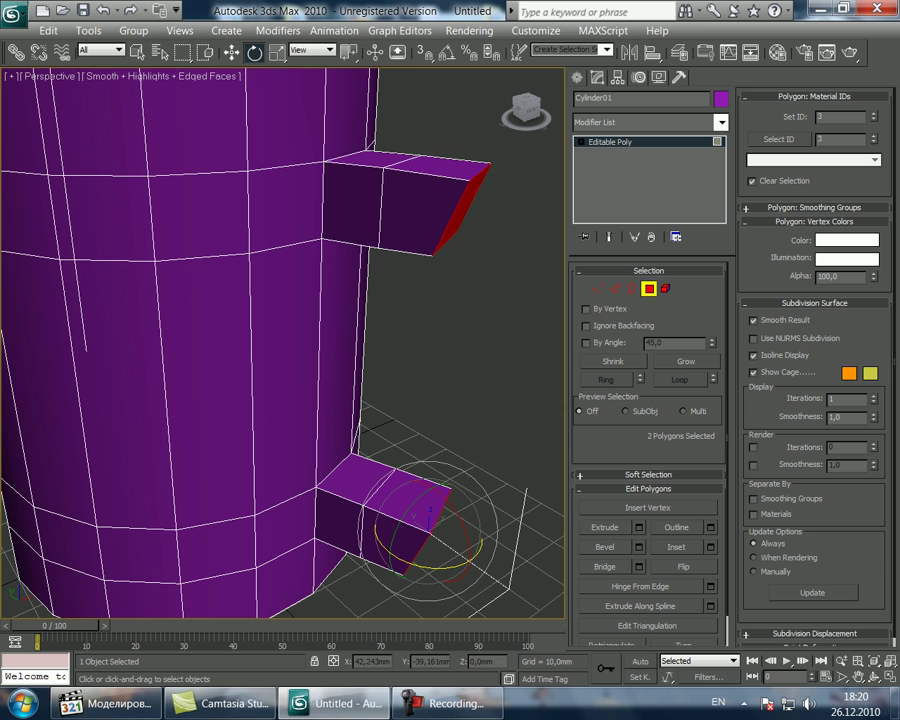
Move both stubs' end polygons down along Z to bend the outer segments, and leave Polygon level.
{"action": "left_click", "coordinate": [232, 53]}
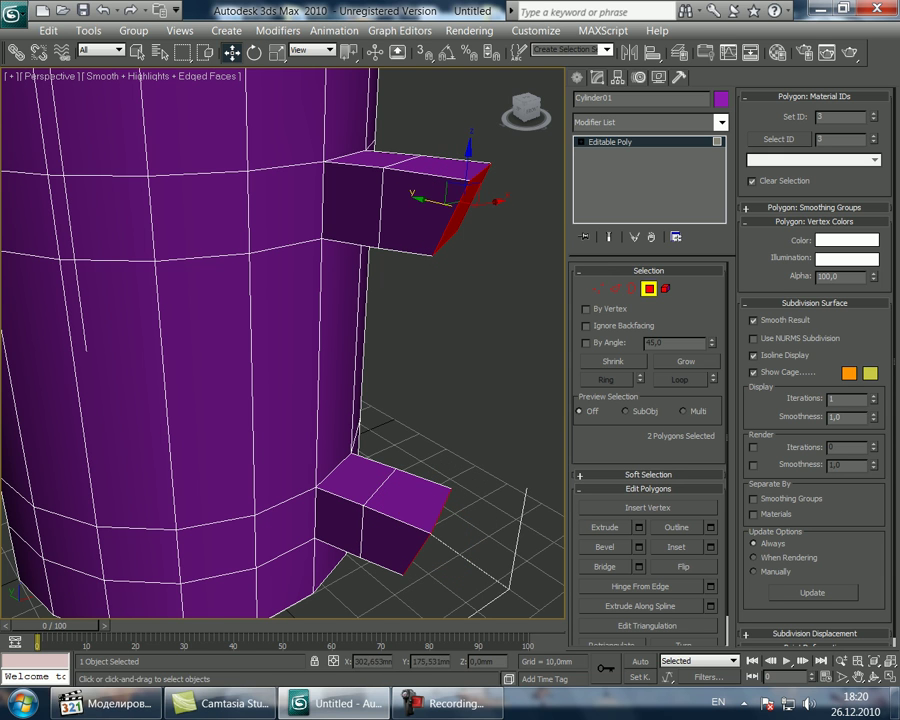
{"action": "left_click_drag", "start_coordinate": [467, 164], "coordinate": [466, 199]}
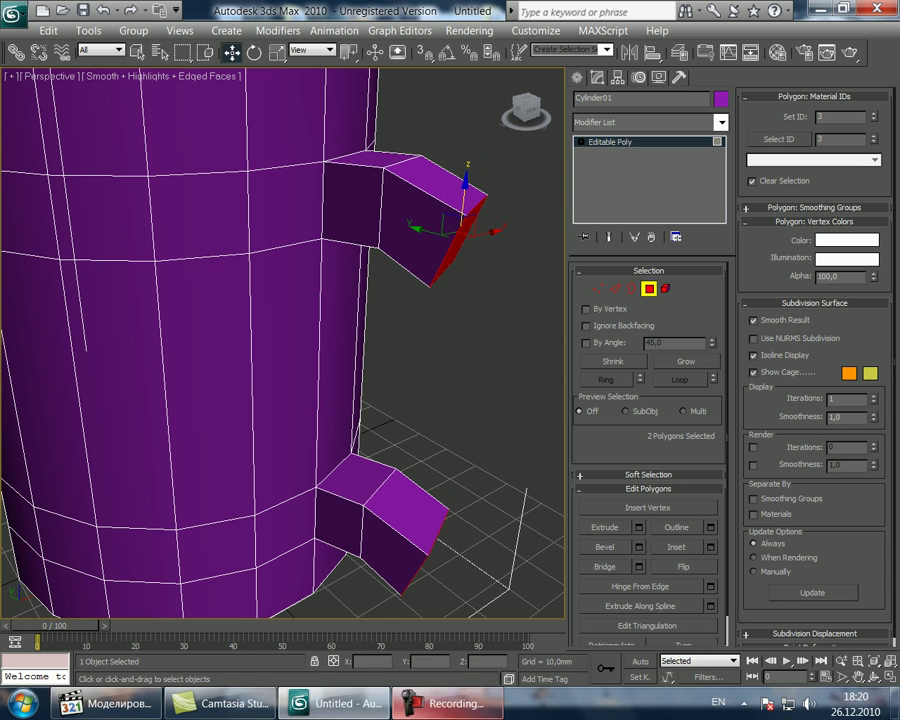
{"action": "left_click", "coordinate": [447, 703]}
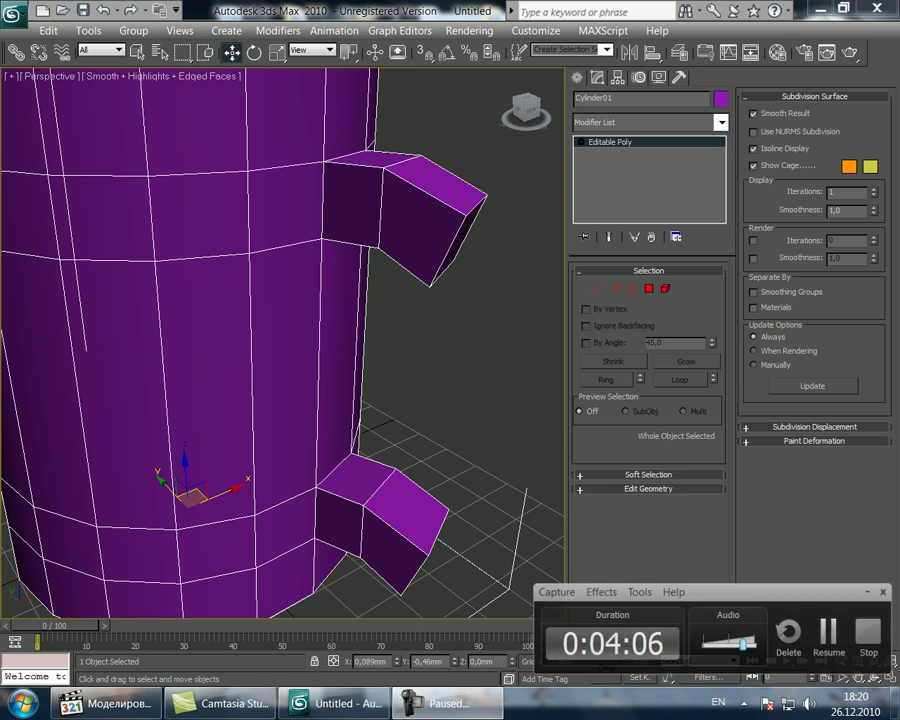
{"action": "key", "text": "F9"}
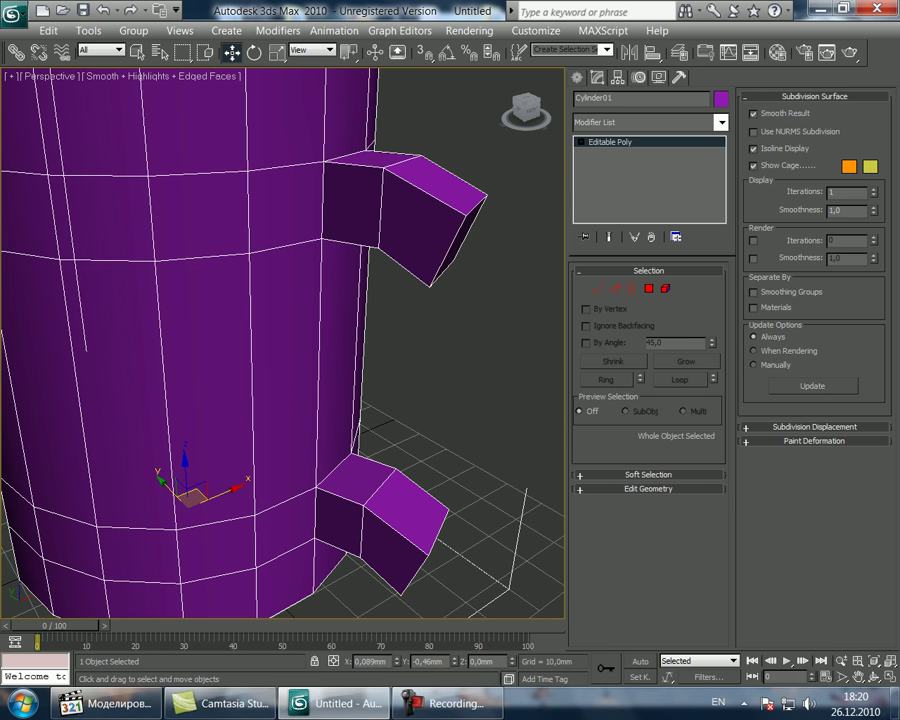
Select only the lower stub's end polygon and raise it along Z to about 24.92 mm so the outer segment bends upward.
{"action": "left_click", "coordinate": [859, 677]}
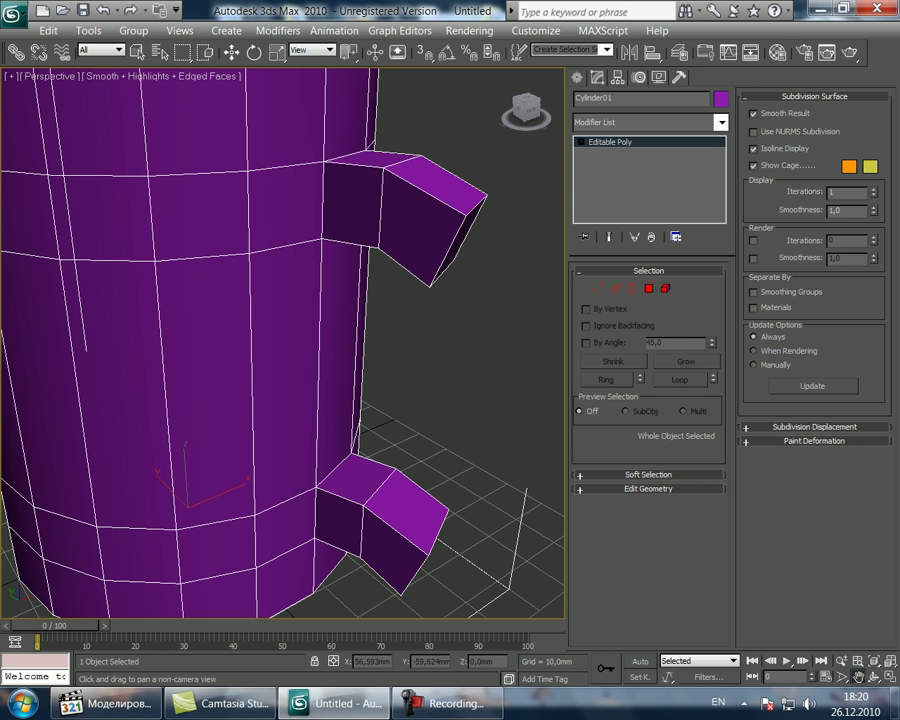
{"action": "left_click_drag", "start_coordinate": [255, 388], "coordinate": [206, 402]}
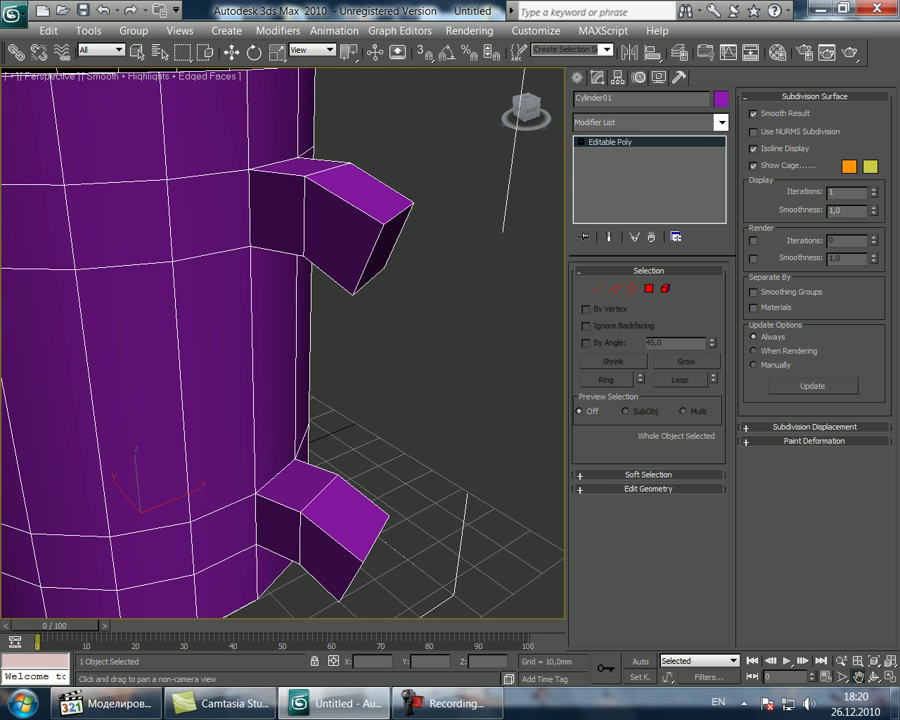
{"action": "left_click", "coordinate": [875, 678]}
{"action": "left_click_drag", "start_coordinate": [312, 440], "coordinate": [270, 452]}
{"action": "left_click_drag", "start_coordinate": [368, 76], "coordinate": [370, 80]}
{"action": "left_click_drag", "start_coordinate": [284, 432], "coordinate": [302, 460]}
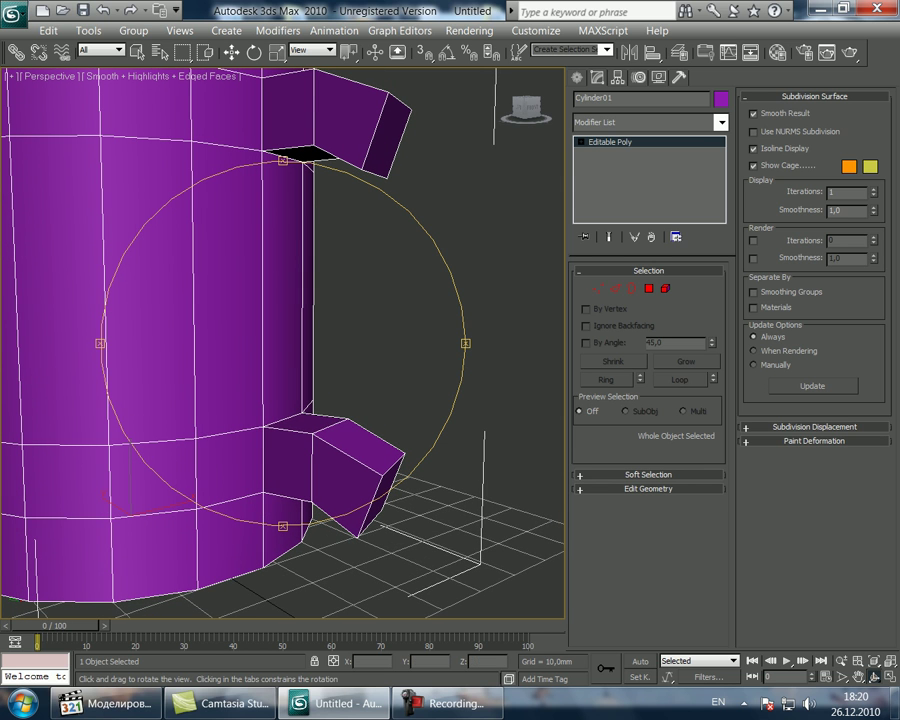
{"action": "left_click", "coordinate": [859, 678]}
{"action": "left_click", "coordinate": [649, 289]}
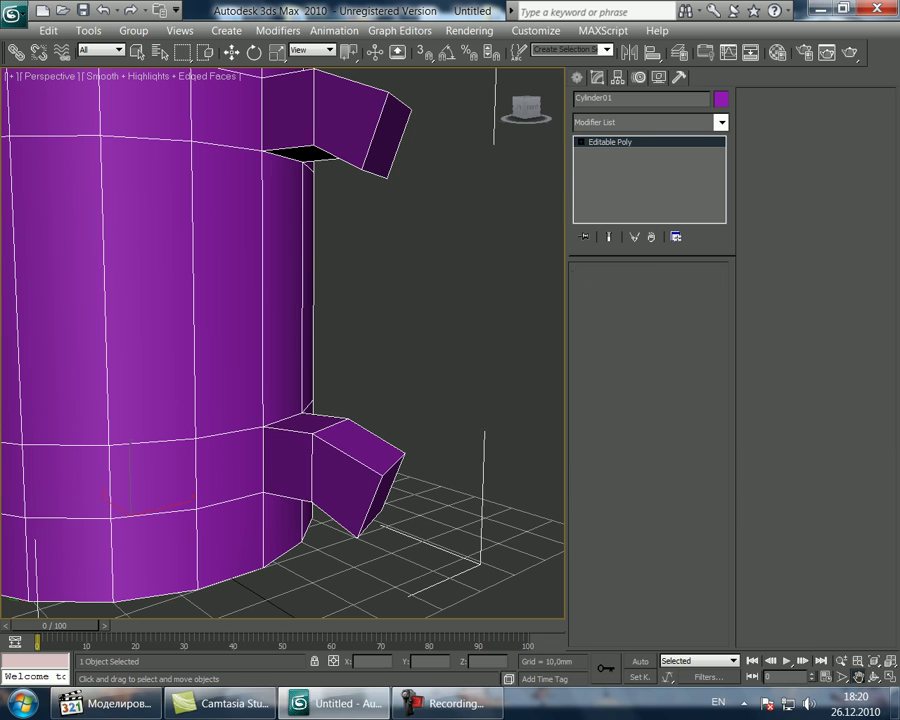
{"action": "left_click", "coordinate": [381, 497]}
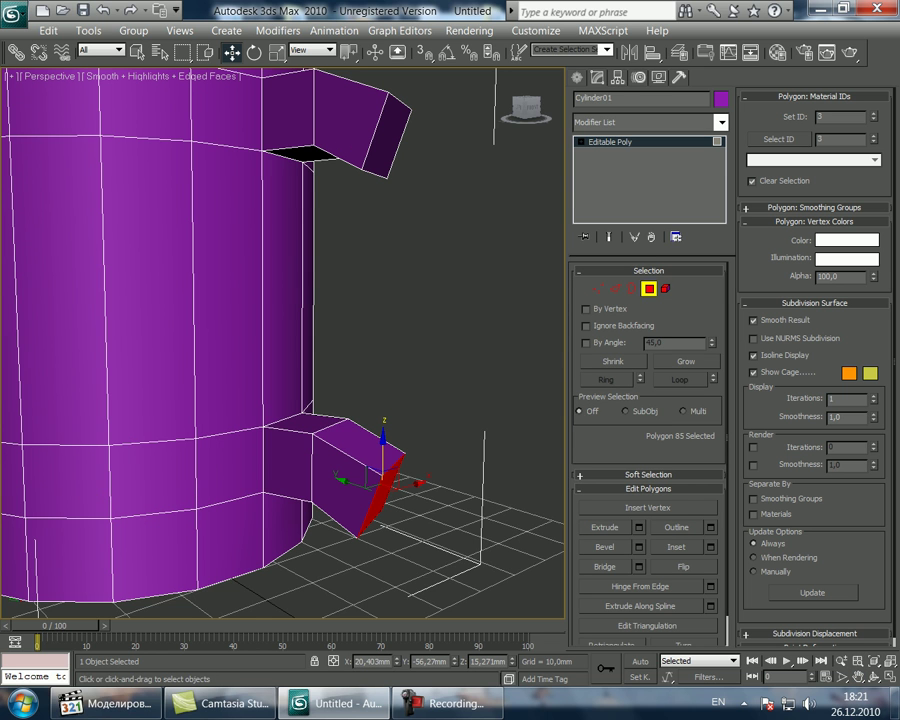
{"action": "key", "text": "e"}
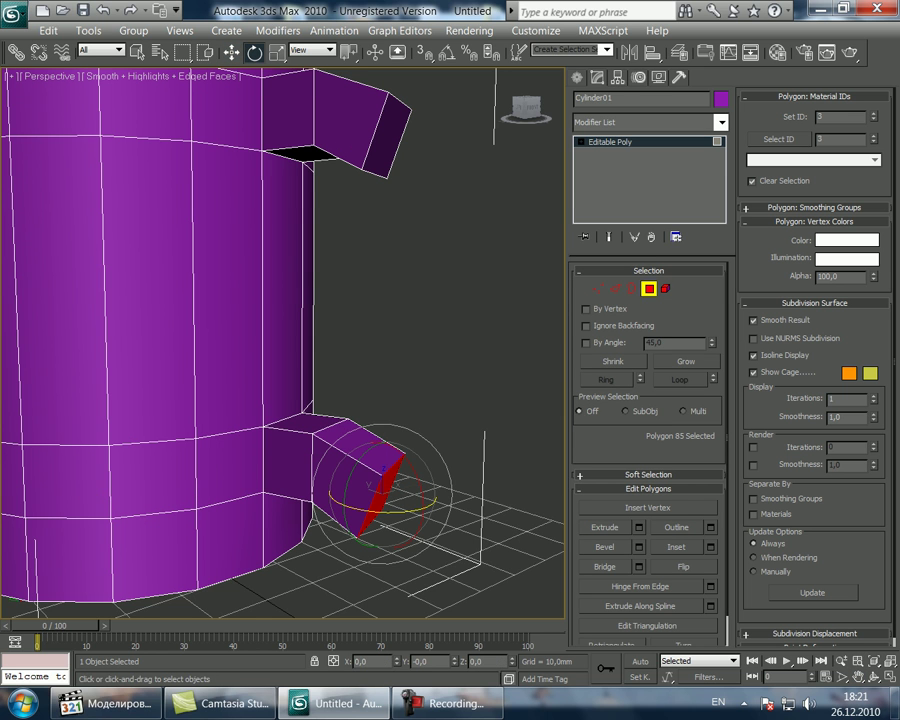
{"action": "left_click_drag", "start_coordinate": [422, 480], "coordinate": [384, 394]}
{"action": "key", "text": "w"}
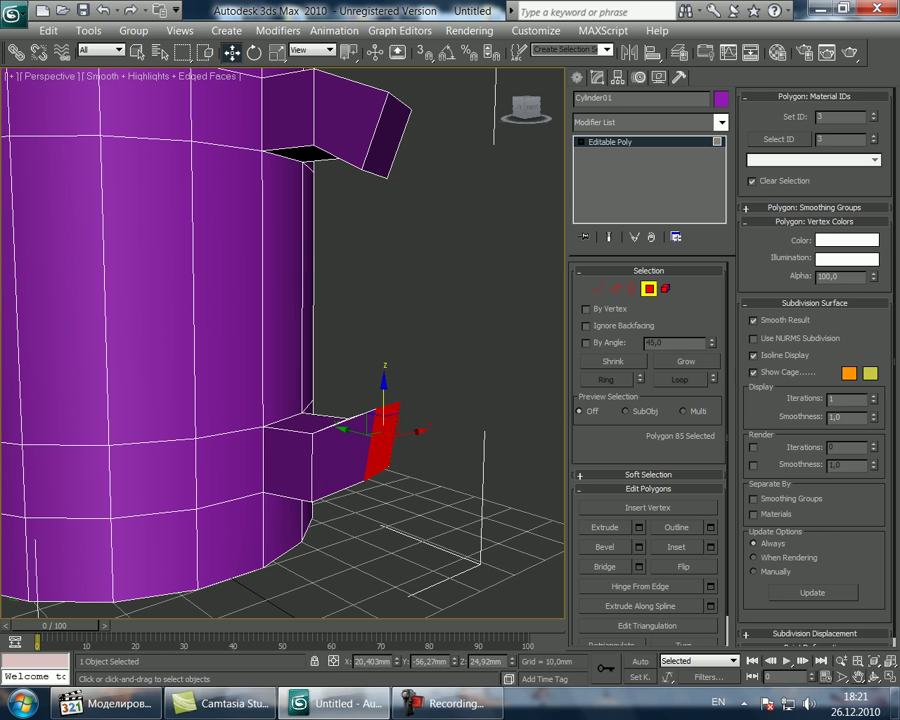
Rotate the lower stub's end polygon so that it tilts upward, facing away from the cup wall.
{"action": "left_click", "coordinate": [874, 677]}
{"action": "mouse_move", "coordinate": [325, 435]}
{"action": "left_mouse_down"}
{"action": "mouse_move", "coordinate": [420, 410]}
{"action": "mouse_move", "coordinate": [428, 440]}
{"action": "mouse_move", "coordinate": [415, 430]}
{"action": "mouse_move", "coordinate": [424, 422]}
{"action": "mouse_move", "coordinate": [340, 440]}
{"action": "left_mouse_up"}
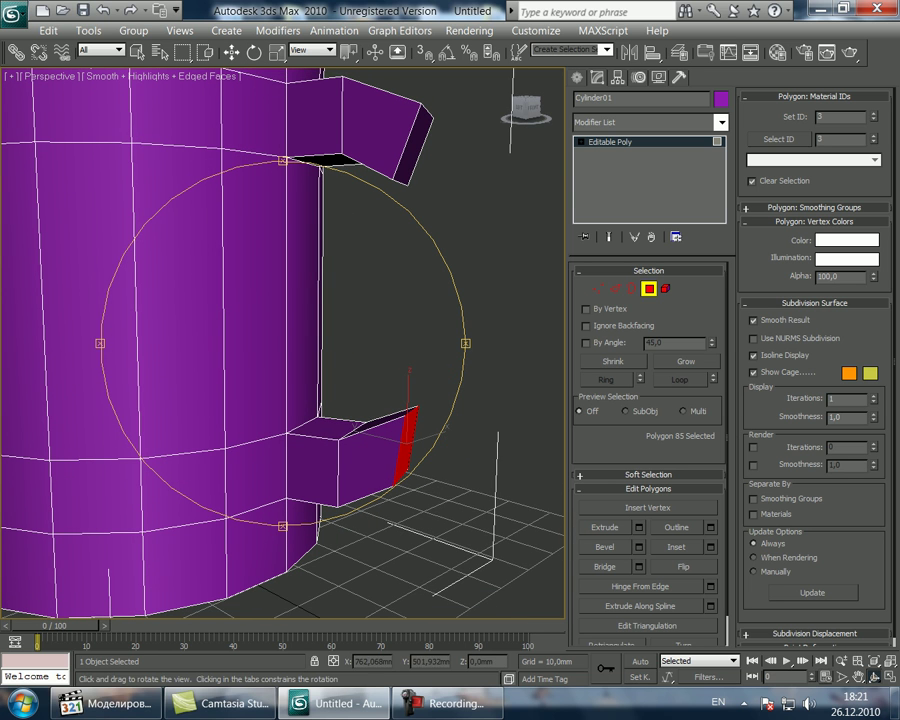
{"action": "key", "text": "e"}
{"action": "mouse_move", "coordinate": [448, 430]}
{"action": "left_mouse_down"}
{"action": "mouse_move", "coordinate": [444, 400]}
{"action": "mouse_move", "coordinate": [451, 445]}
{"action": "mouse_move", "coordinate": [398, 440]}
{"action": "mouse_move", "coordinate": [450, 420]}
{"action": "mouse_move", "coordinate": [443, 375]}
{"action": "left_mouse_up"}
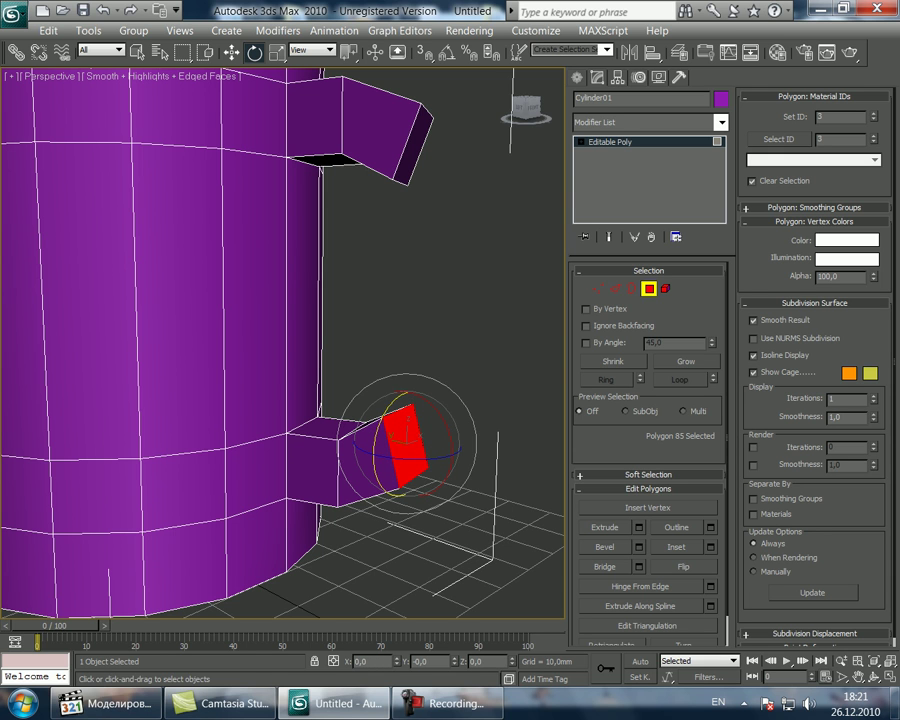
{"action": "left_click_drag", "start_coordinate": [376, 436], "coordinate": [392, 457]}
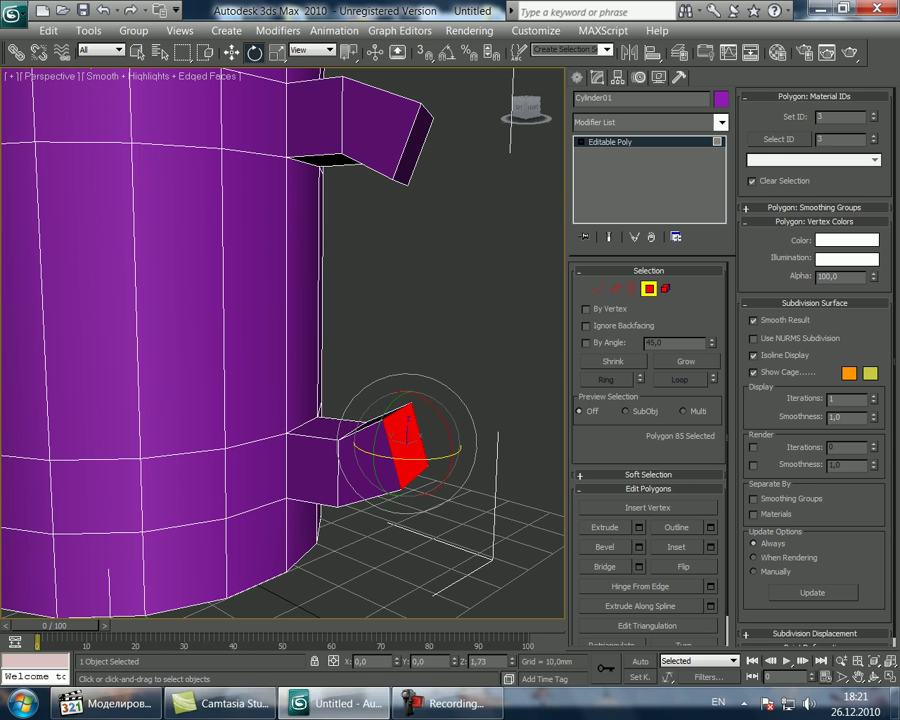
{"action": "left_click_drag", "start_coordinate": [452, 436], "coordinate": [449, 408]}
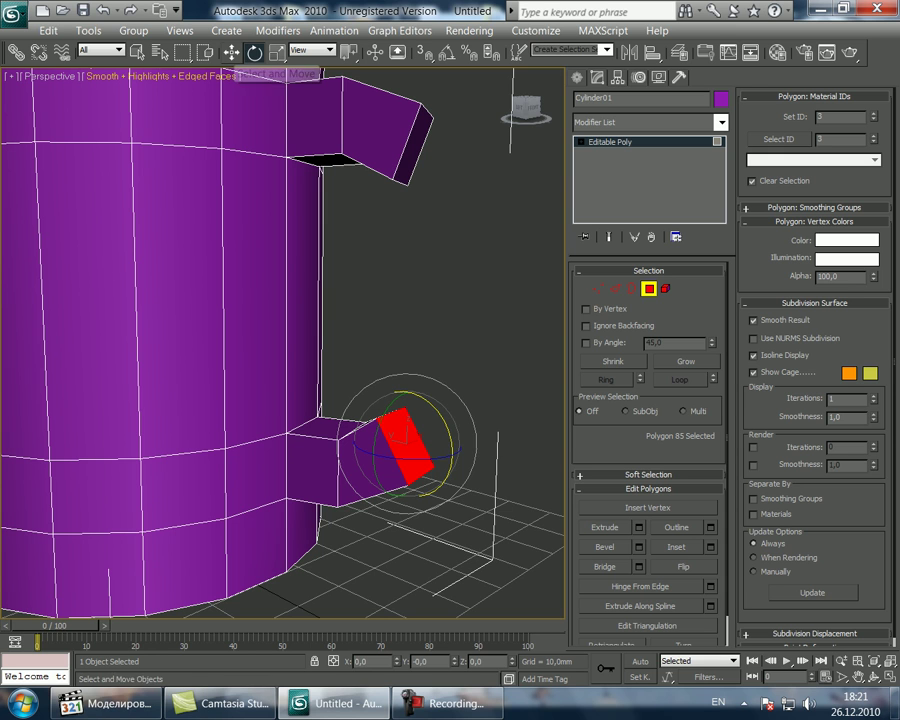
Move the lower stub's end polygon up and outward to about X 18.92, Y -58.11, Z 29.51 mm.
{"action": "key", "text": "w"}
{"action": "left_click", "coordinate": [467, 440]}
{"action": "left_click", "coordinate": [407, 447]}
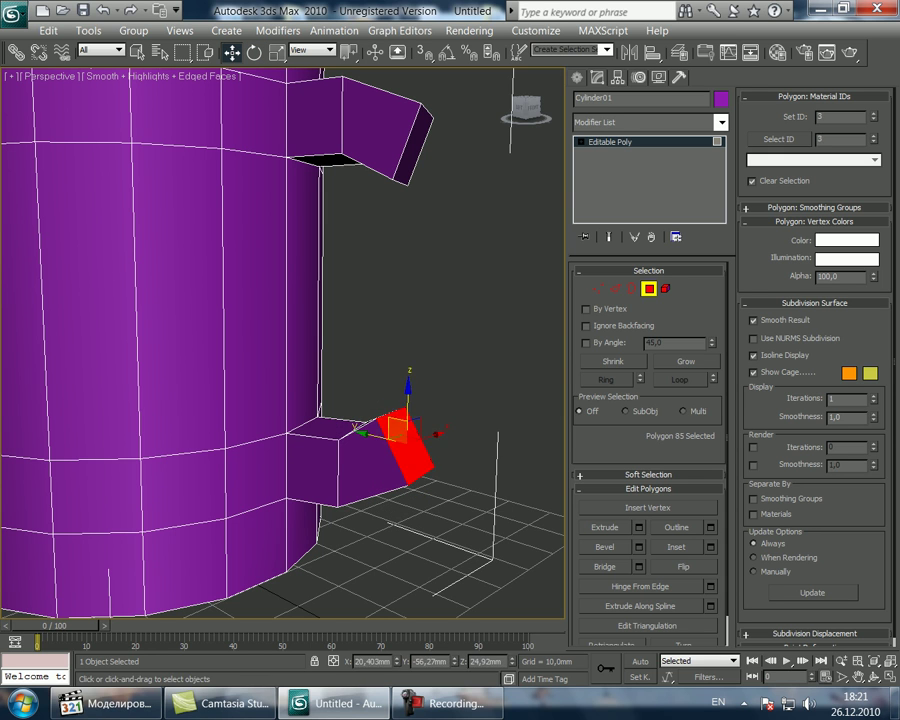
{"action": "left_click_drag", "start_coordinate": [408, 396], "coordinate": [408, 380]}
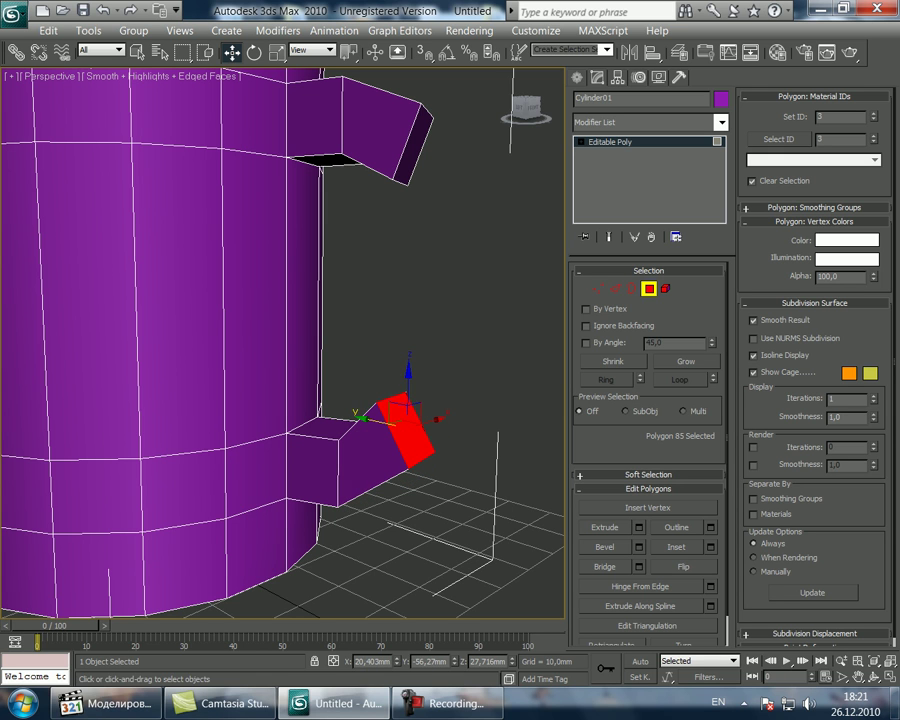
{"action": "left_click_drag", "start_coordinate": [376, 421], "coordinate": [412, 375]}
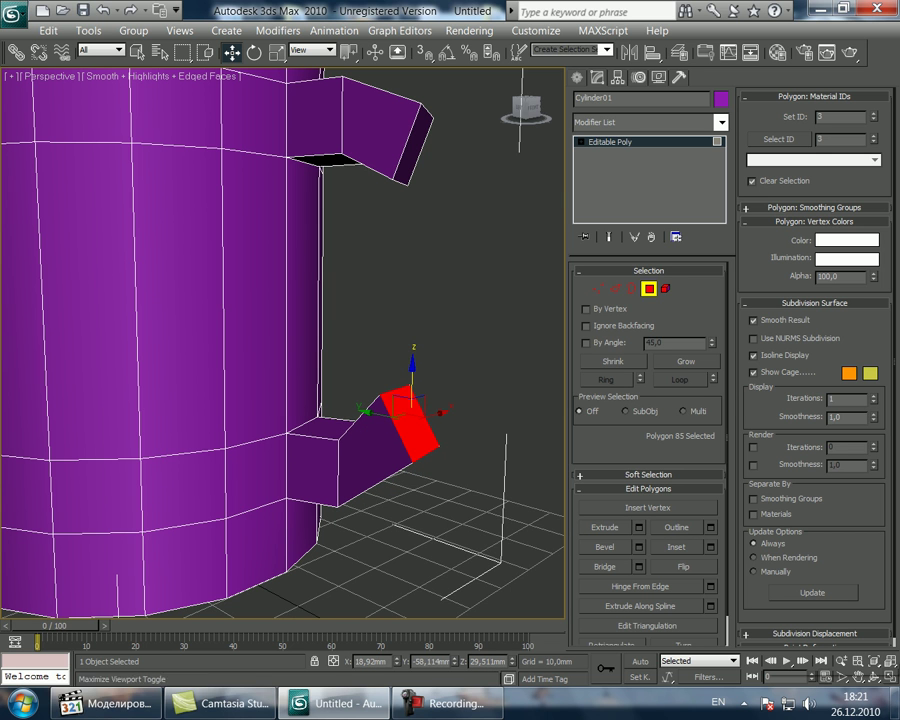
Rotate the lower stub's end polygon about X by about -28.73 degrees so that it tilts further upward.
{"action": "left_click", "coordinate": [874, 677]}
{"action": "left_click_drag", "start_coordinate": [465, 343], "coordinate": [438, 343]}
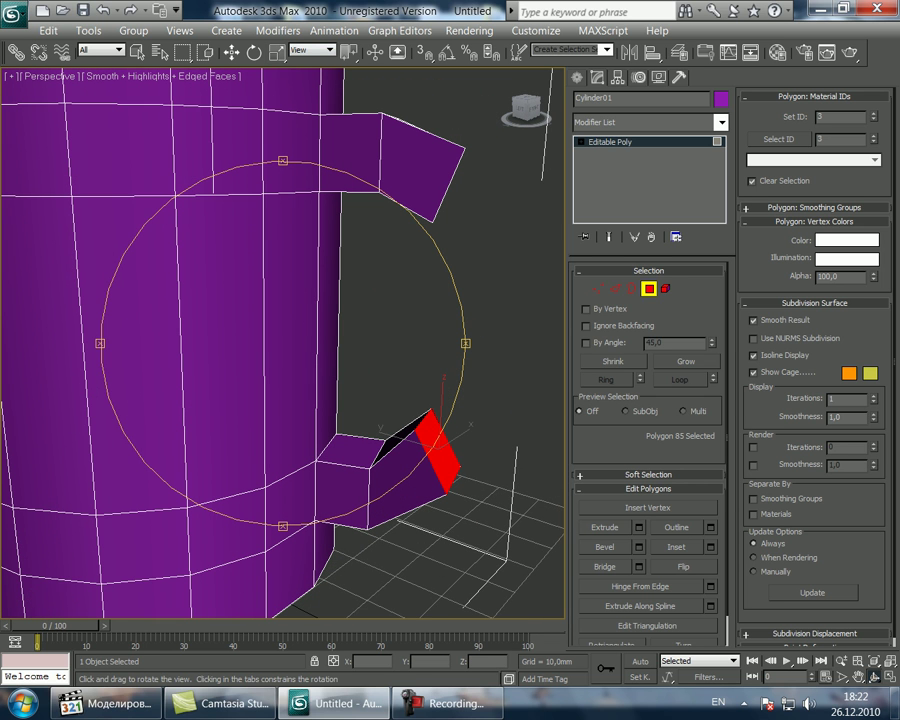
{"action": "left_click", "coordinate": [254, 53]}
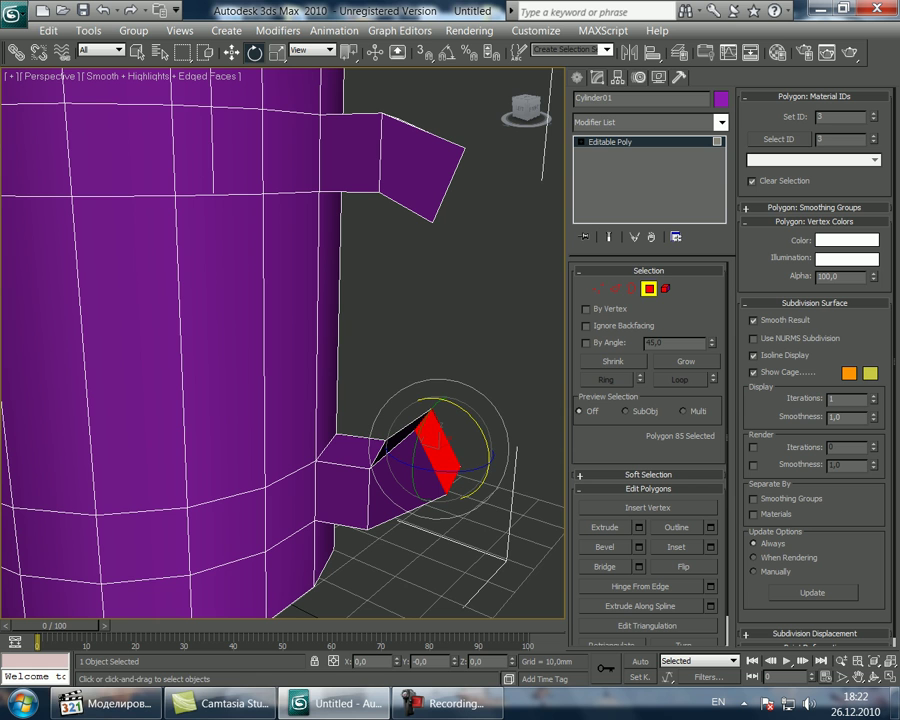
{"action": "mouse_move", "coordinate": [445, 470]}
{"action": "left_mouse_down"}
{"action": "mouse_move", "coordinate": [408, 468]}
{"action": "mouse_move", "coordinate": [451, 470]}
{"action": "left_mouse_up"}
{"action": "left_click_drag", "start_coordinate": [487, 436], "coordinate": [469, 395]}
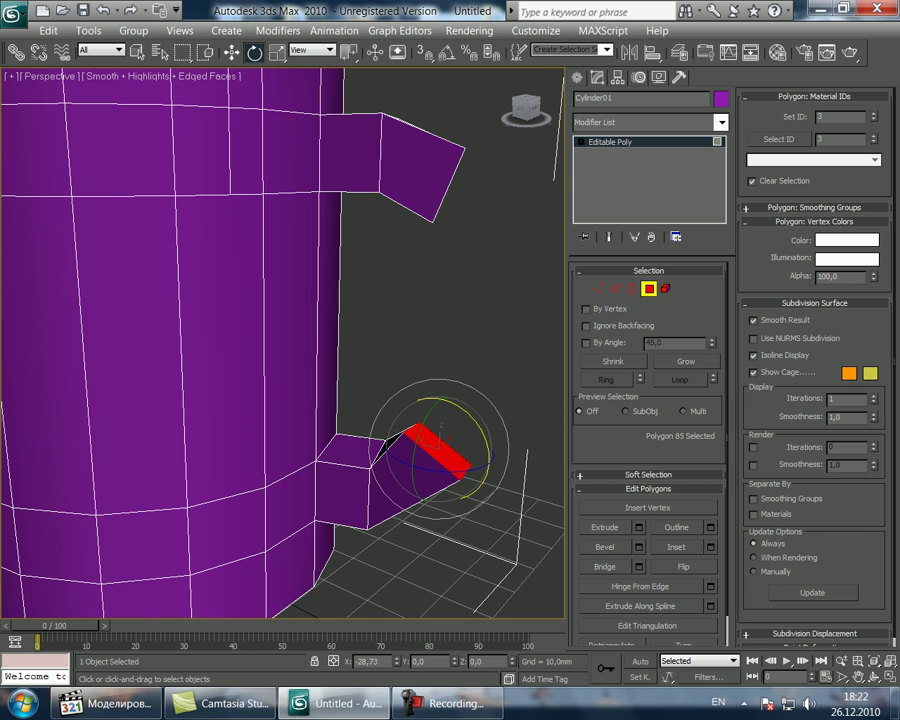
Extrude the lower stub's end polygon 10 mm with the Group extrusion type.
{"action": "left_click", "coordinate": [874, 677]}
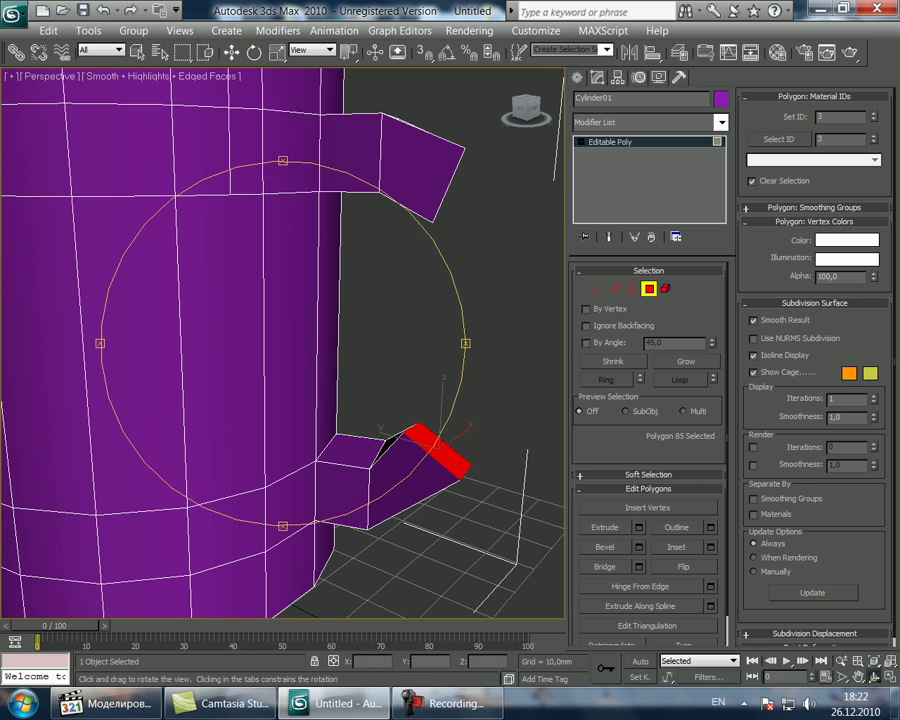
{"action": "left_click_drag", "start_coordinate": [531, 478], "coordinate": [529, 453]}
{"action": "left_click_drag", "start_coordinate": [375, 335], "coordinate": [252, 350]}
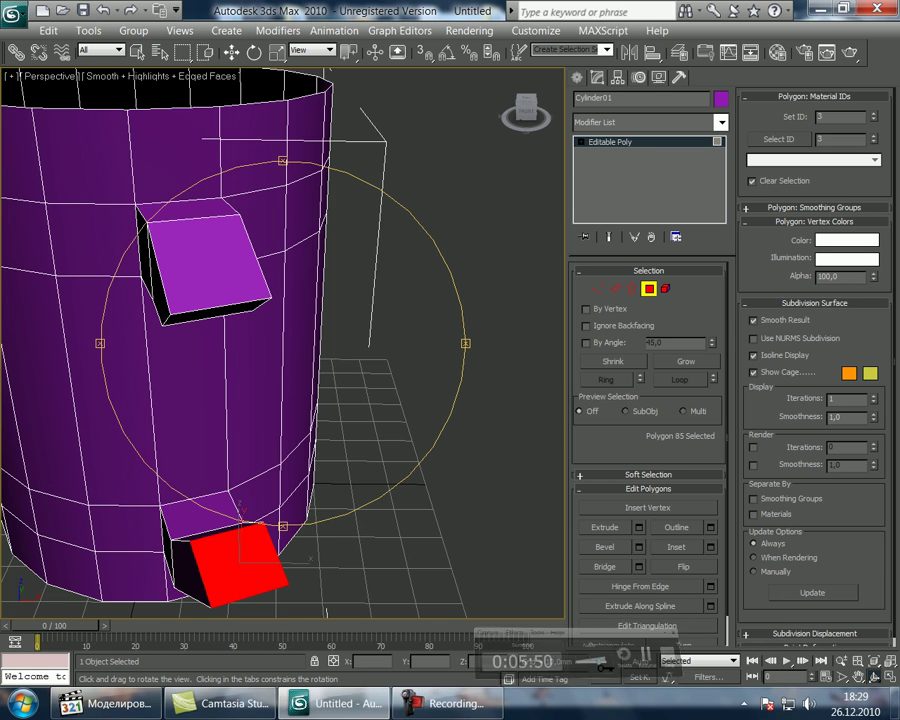
{"action": "left_click_drag", "start_coordinate": [282, 343], "coordinate": [365, 335]}
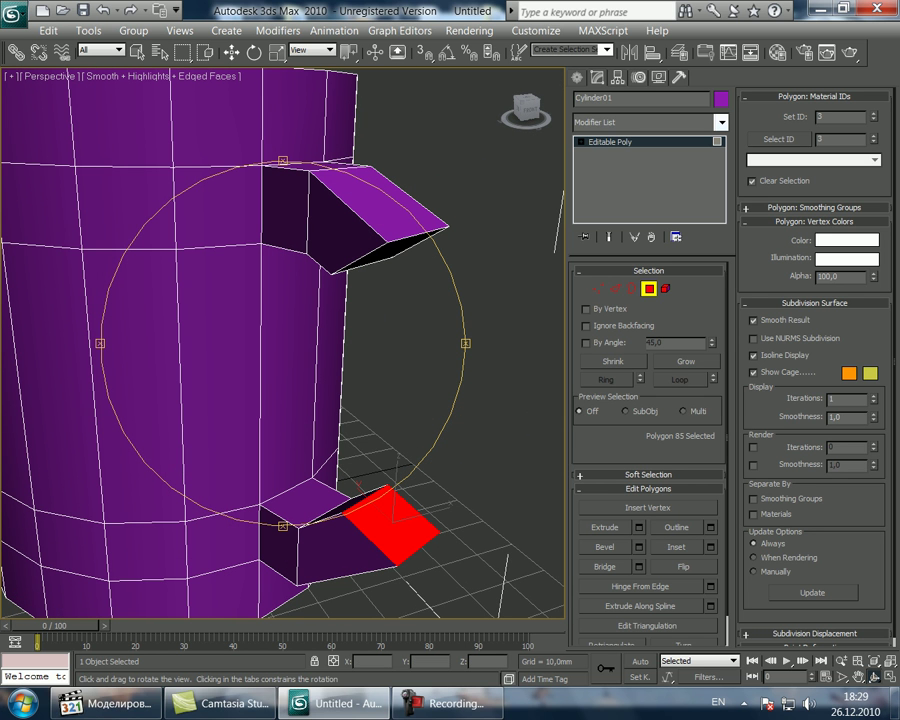
{"action": "left_click", "coordinate": [639, 527]}
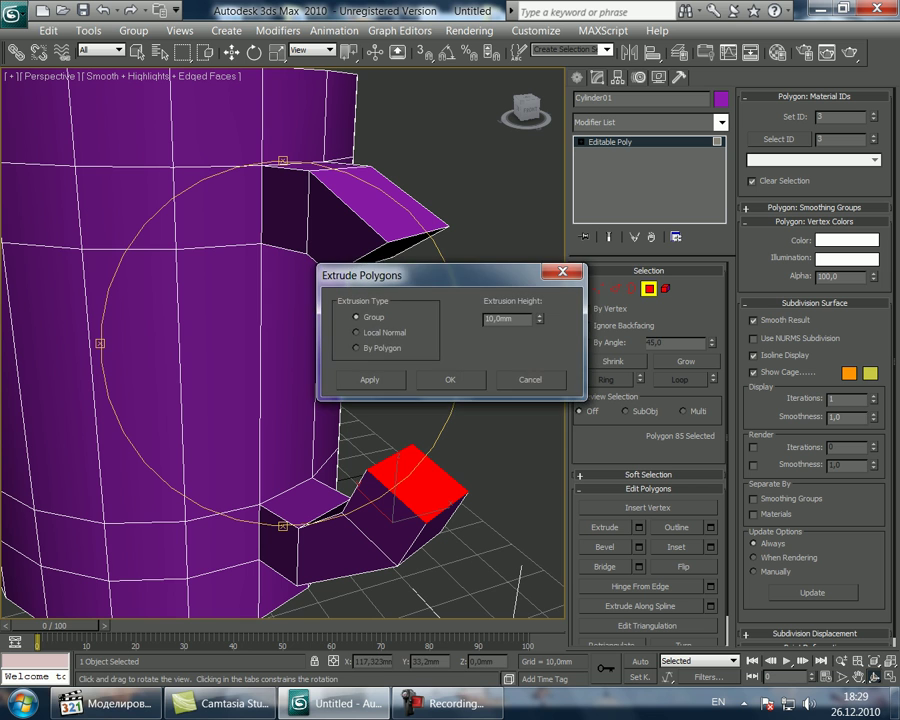
{"action": "left_click", "coordinate": [450, 380]}
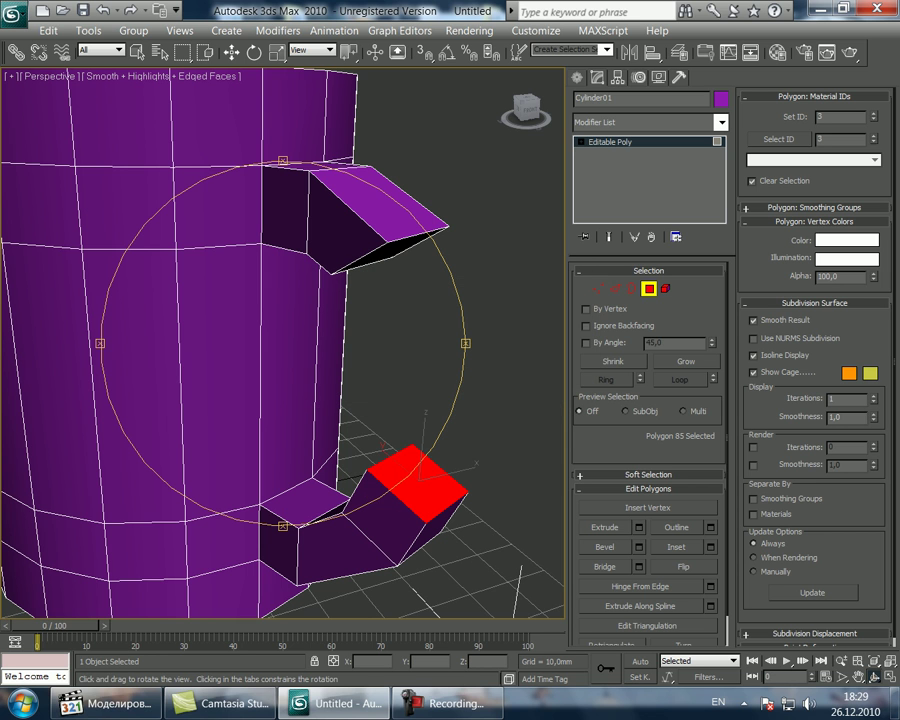
Select only the upper stub's end polygon and extrude it 10 mm with the Group extrusion type.
{"action": "left_click", "coordinate": [649, 289]}
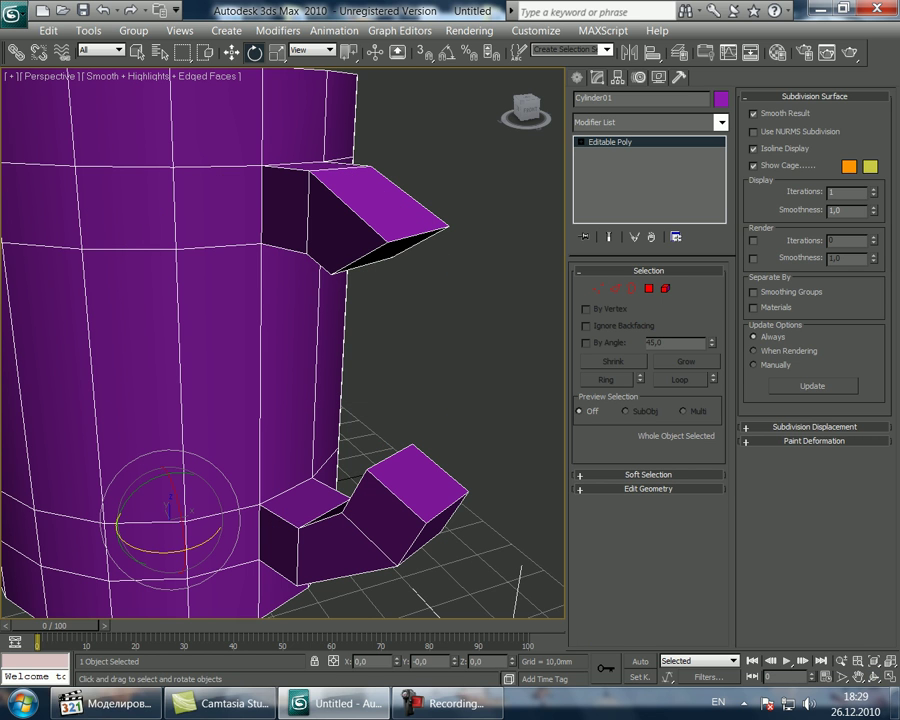
{"action": "left_click", "coordinate": [649, 289]}
{"action": "left_click", "coordinate": [392, 249]}
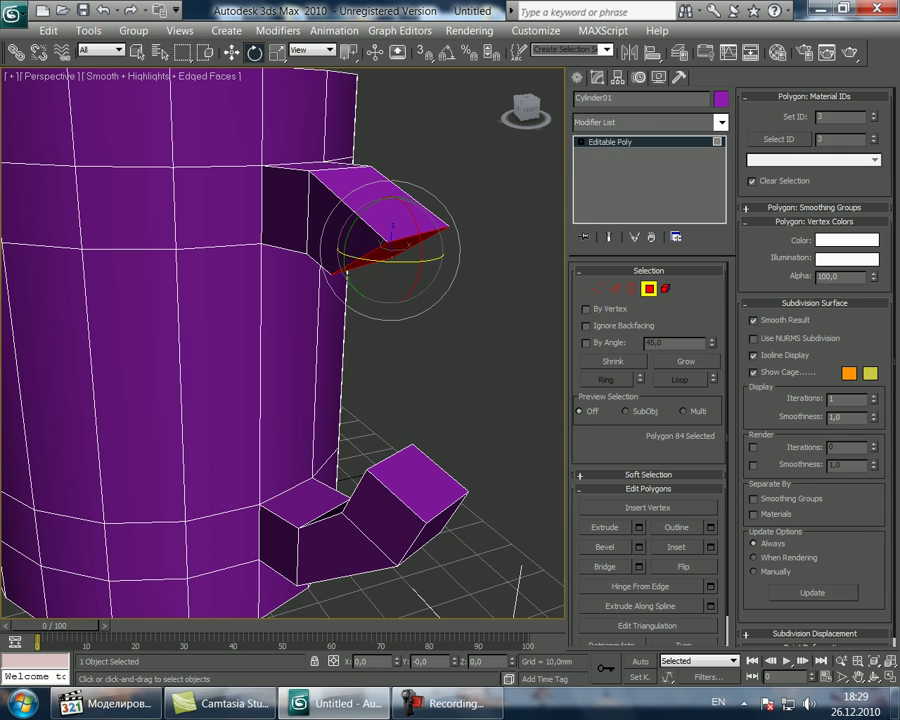
{"action": "left_click", "coordinate": [639, 527]}
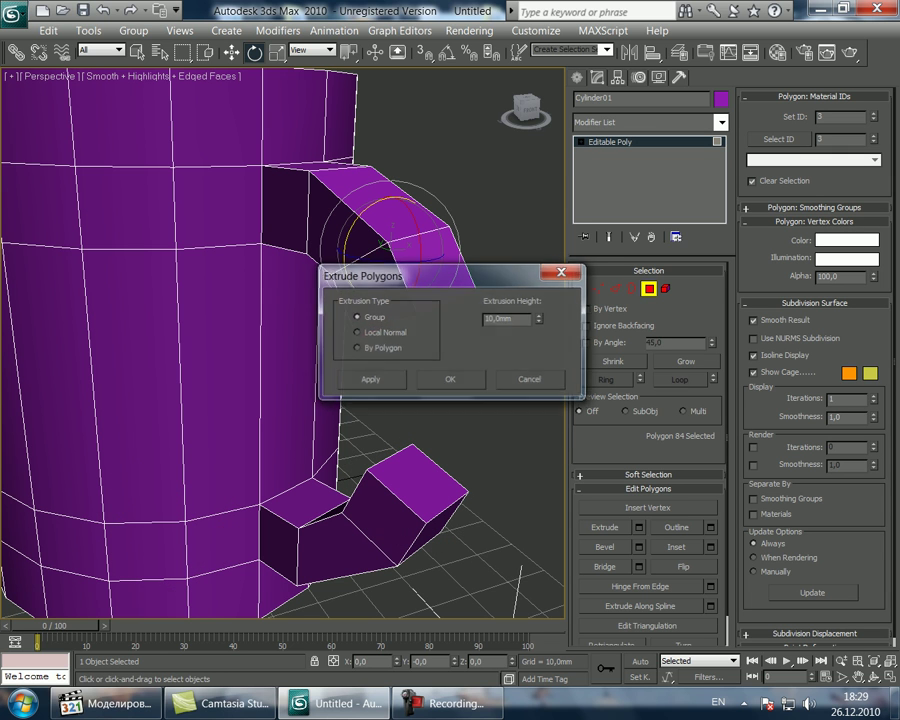
{"action": "left_click", "coordinate": [450, 380]}
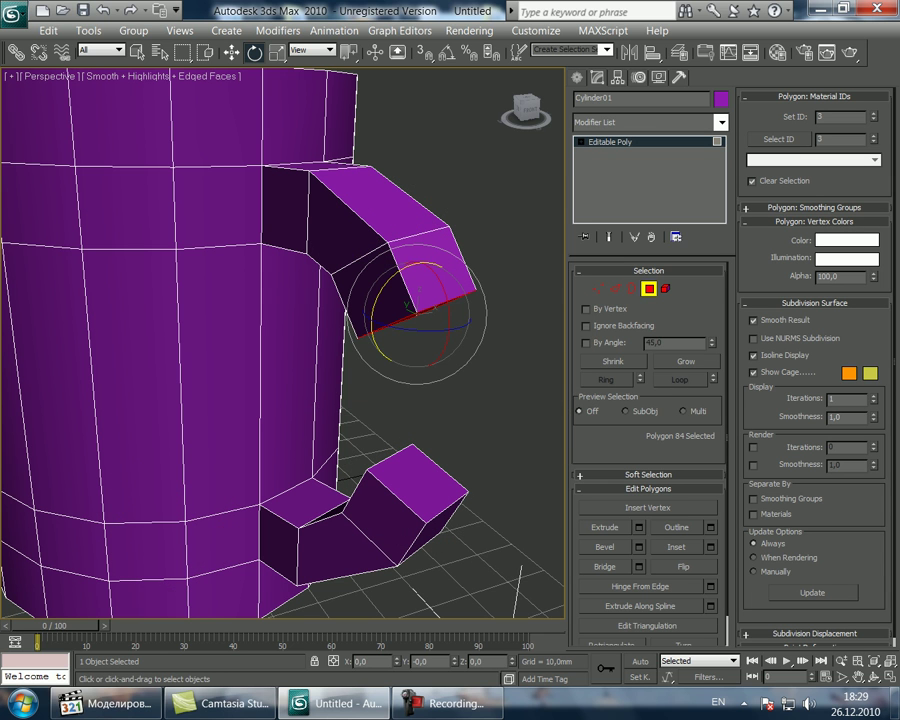
Rotate the upper stub's end polygon about X by about 5.84 degrees.
{"action": "left_click", "coordinate": [873, 677]}
{"action": "left_click_drag", "start_coordinate": [270, 345], "coordinate": [369, 350]}
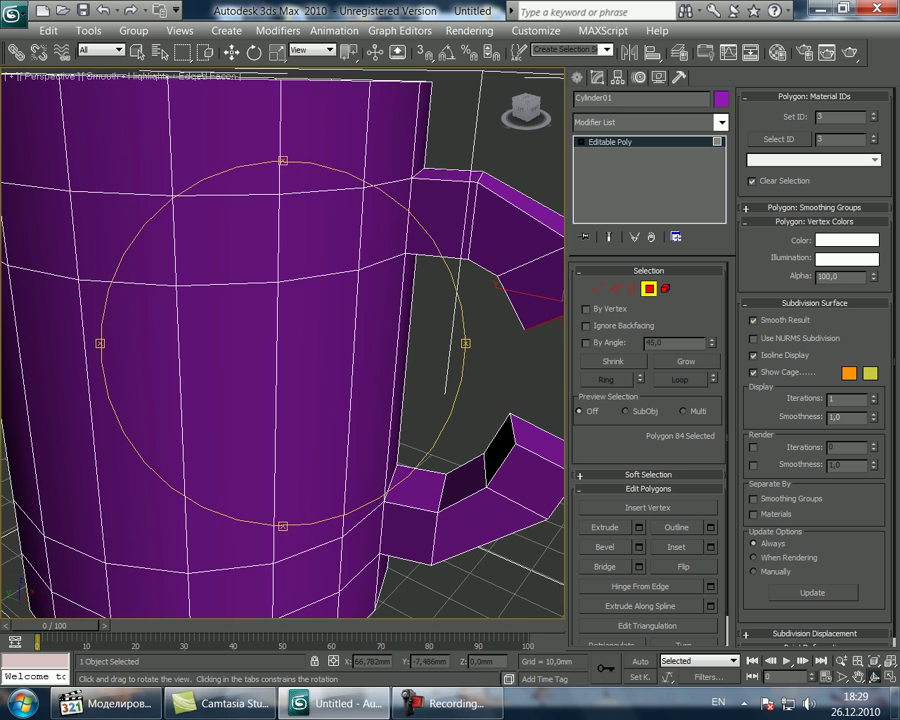
{"action": "left_click", "coordinate": [858, 677]}
{"action": "left_click_drag", "start_coordinate": [395, 430], "coordinate": [251, 420]}
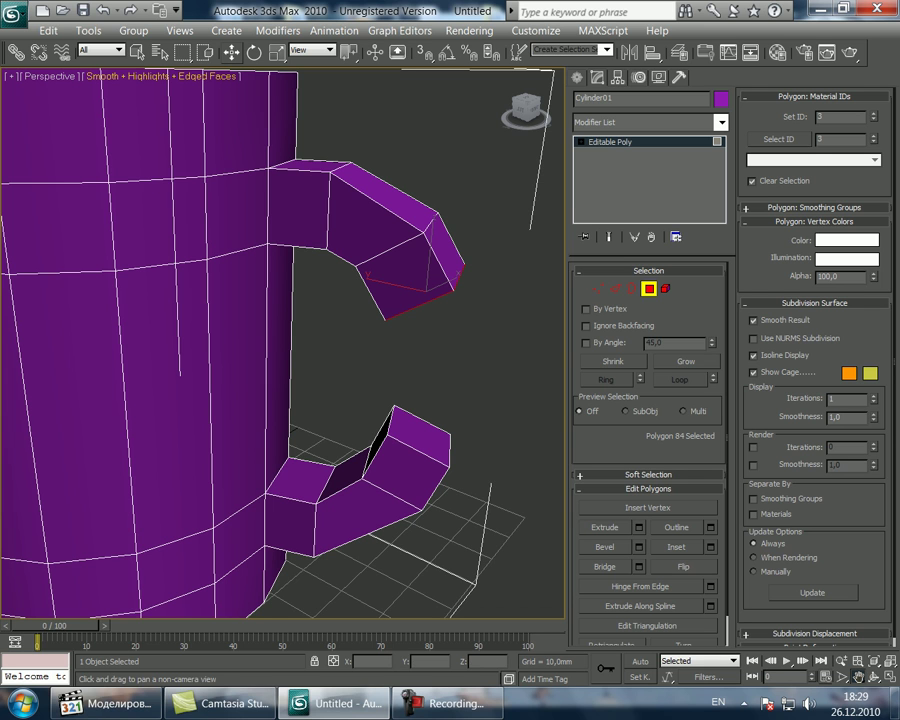
{"action": "key", "text": "e"}
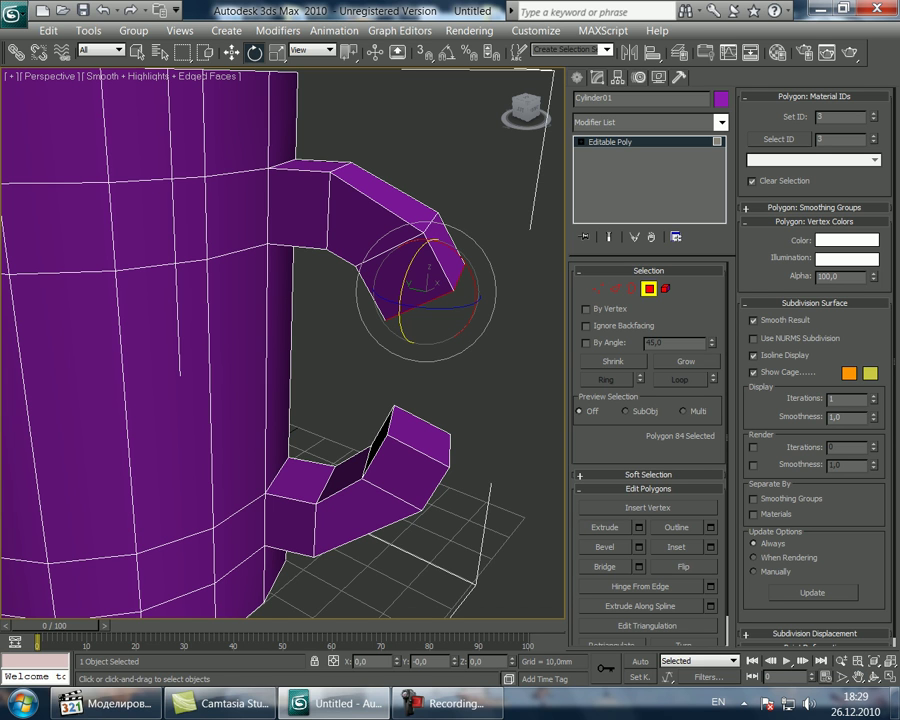
{"action": "mouse_move", "coordinate": [471, 268]}
{"action": "left_mouse_down"}
{"action": "mouse_move", "coordinate": [478, 290]}
{"action": "mouse_move", "coordinate": [476, 280]}
{"action": "left_mouse_up"}
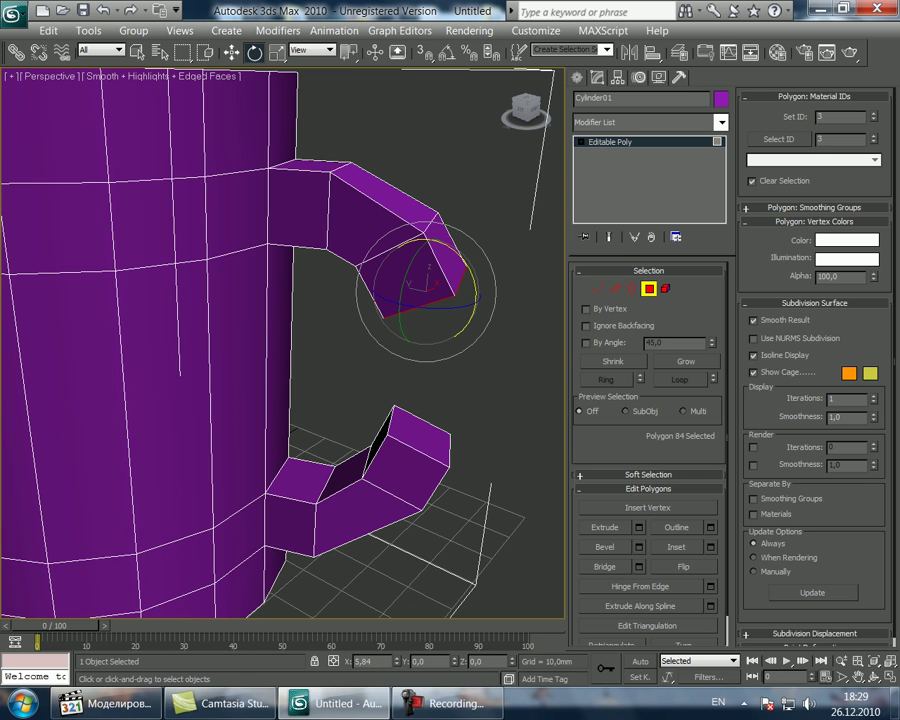
Select only the lower stub's end polygon and rotate it about X and Y so that it lies closer to horizontal.
{"action": "left_click", "coordinate": [649, 289]}
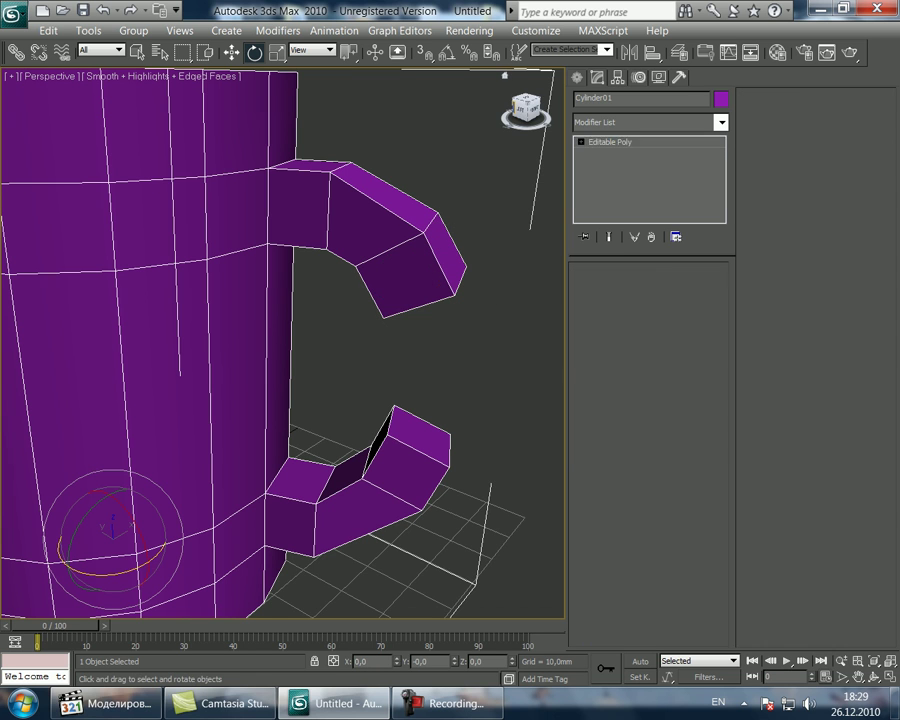
{"action": "left_click", "coordinate": [422, 436]}
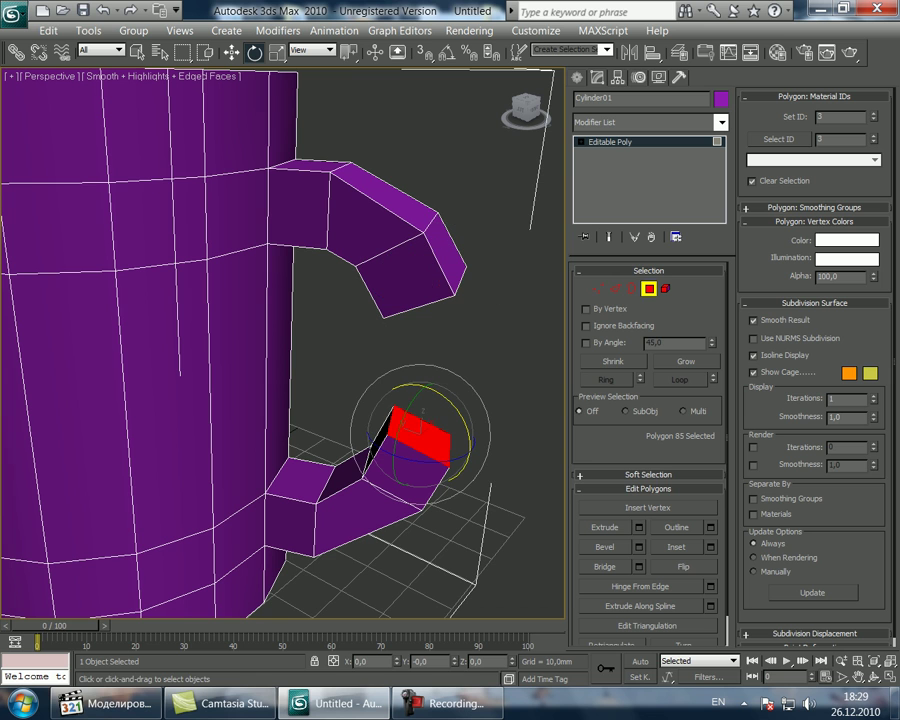
{"action": "left_click_drag", "start_coordinate": [468, 440], "coordinate": [466, 379]}
{"action": "mouse_move", "coordinate": [396, 436]}
{"action": "left_mouse_down"}
{"action": "mouse_move", "coordinate": [397, 428]}
{"action": "mouse_move", "coordinate": [395, 448]}
{"action": "left_mouse_up"}
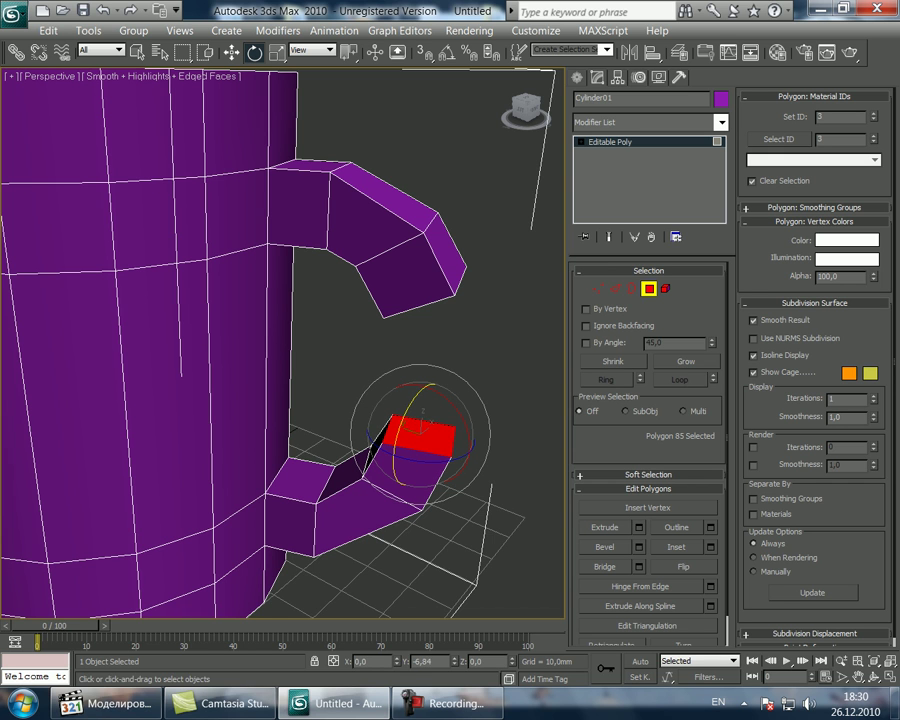
Fine-tune the lower stub's end polygon by rotating it about Y and Z to align it with the upper stub's end.
{"action": "left_click", "coordinate": [874, 677]}
{"action": "left_click_drag", "start_coordinate": [350, 370], "coordinate": [300, 350]}
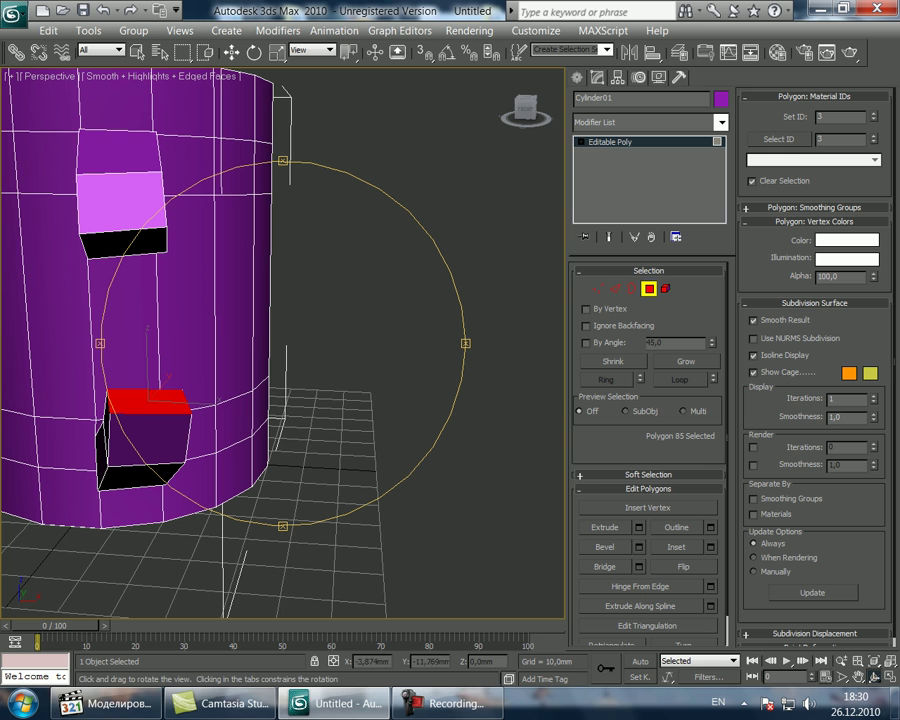
{"action": "left_click", "coordinate": [255, 52]}
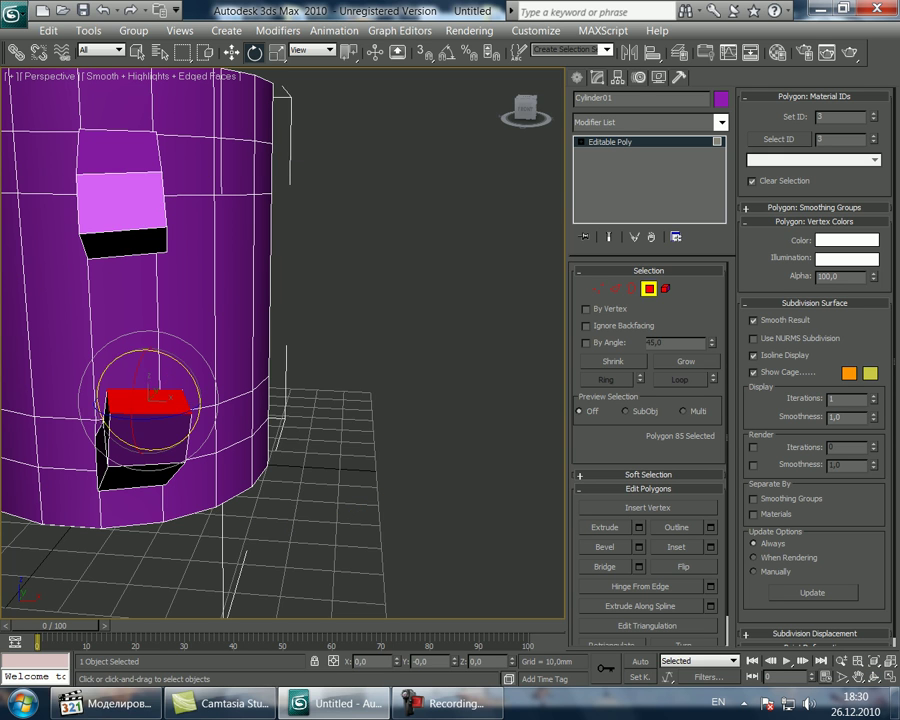
{"action": "left_click_drag", "start_coordinate": [154, 418], "coordinate": [190, 418]}
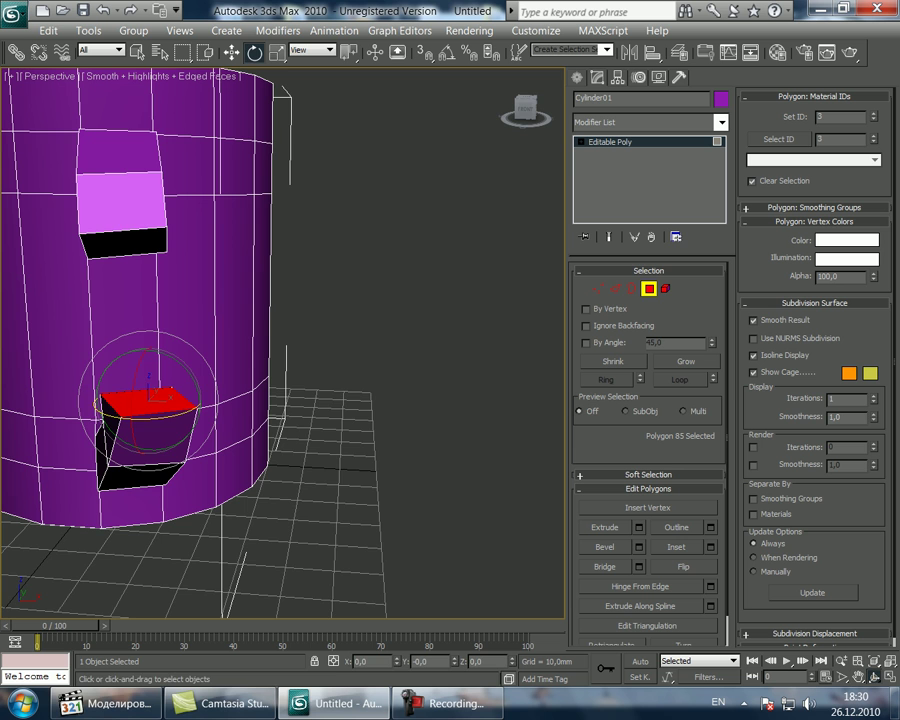
{"action": "left_click", "coordinate": [874, 677]}
{"action": "left_click_drag", "start_coordinate": [240, 410], "coordinate": [398, 422]}
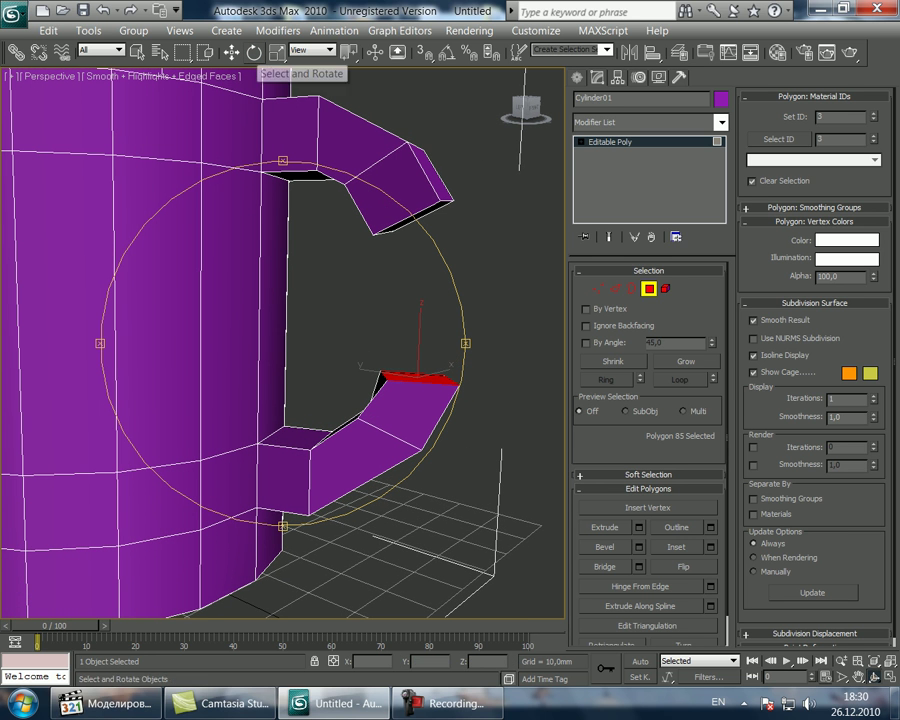
{"action": "key", "text": "e"}
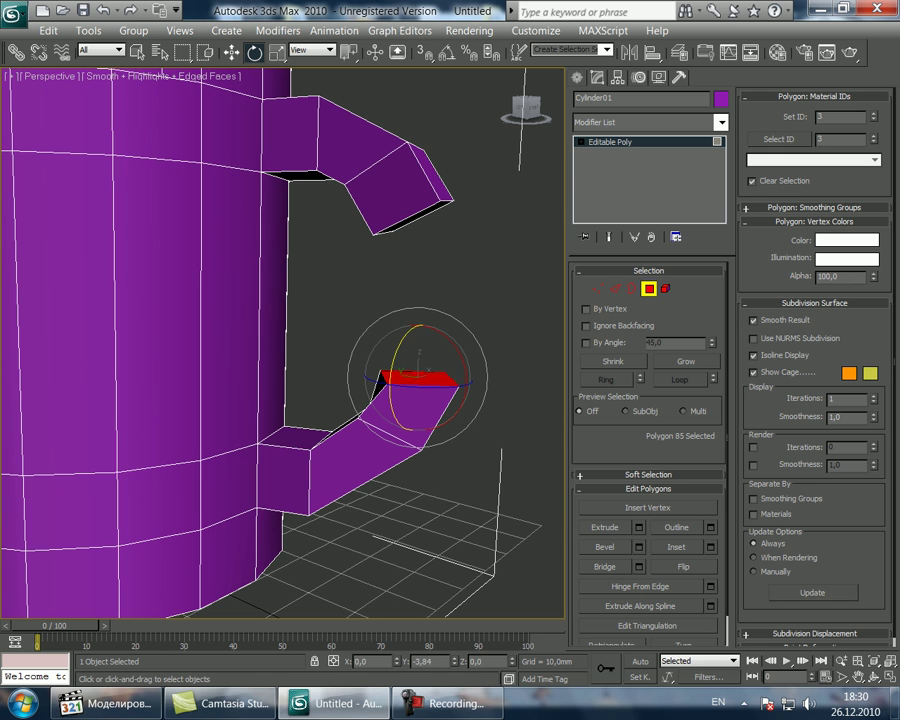
{"action": "left_click_drag", "start_coordinate": [464, 357], "coordinate": [418, 387]}
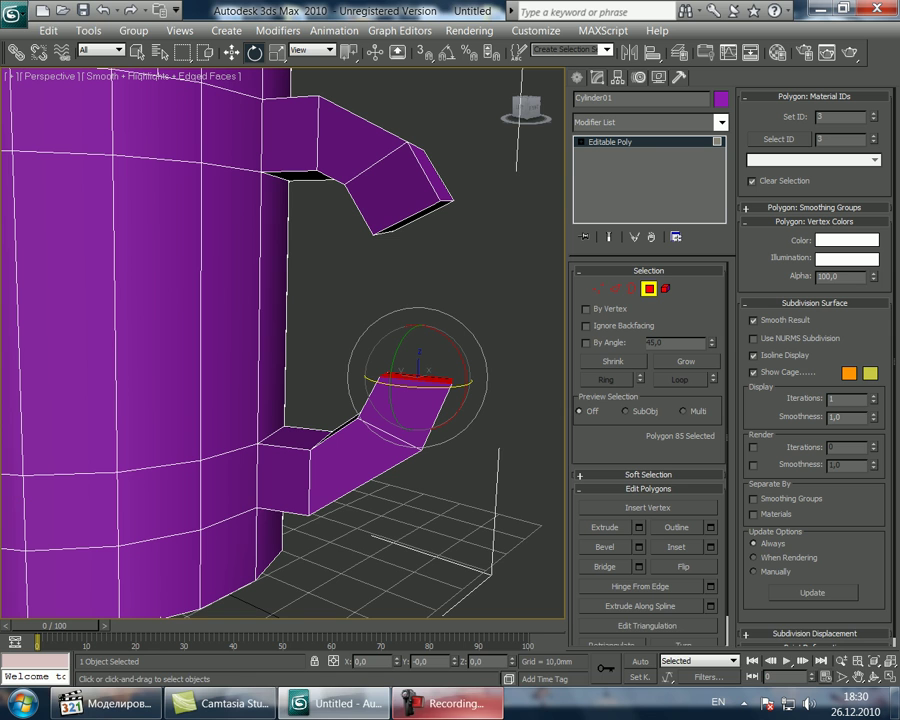
Bridge the two stubs' facing end polygons with 1 segment to close the handle.
{"action": "left_click", "coordinate": [447, 704]}
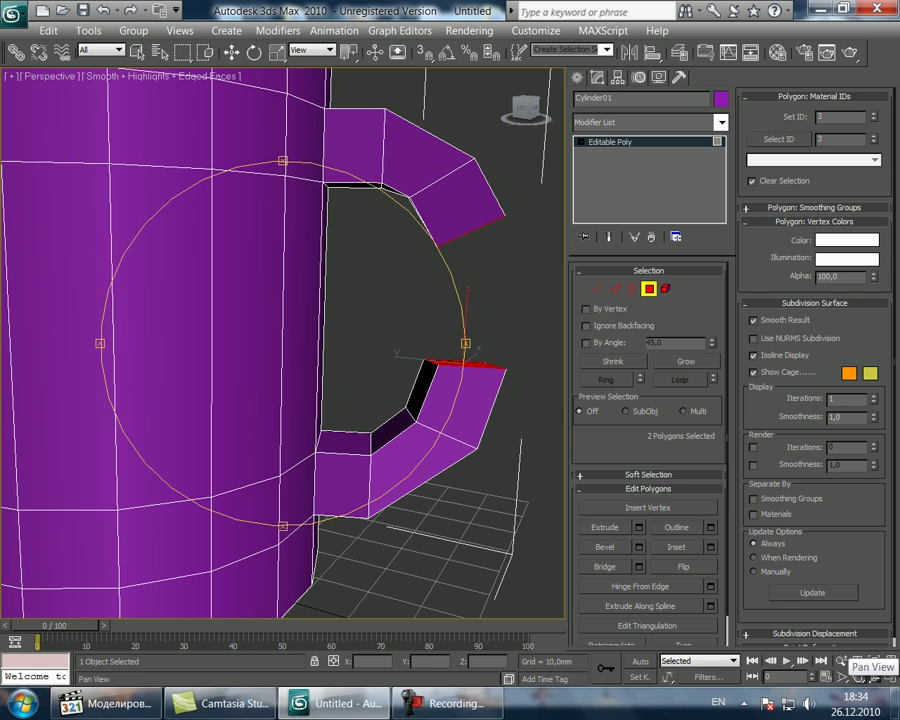
{"action": "left_click", "coordinate": [858, 677]}
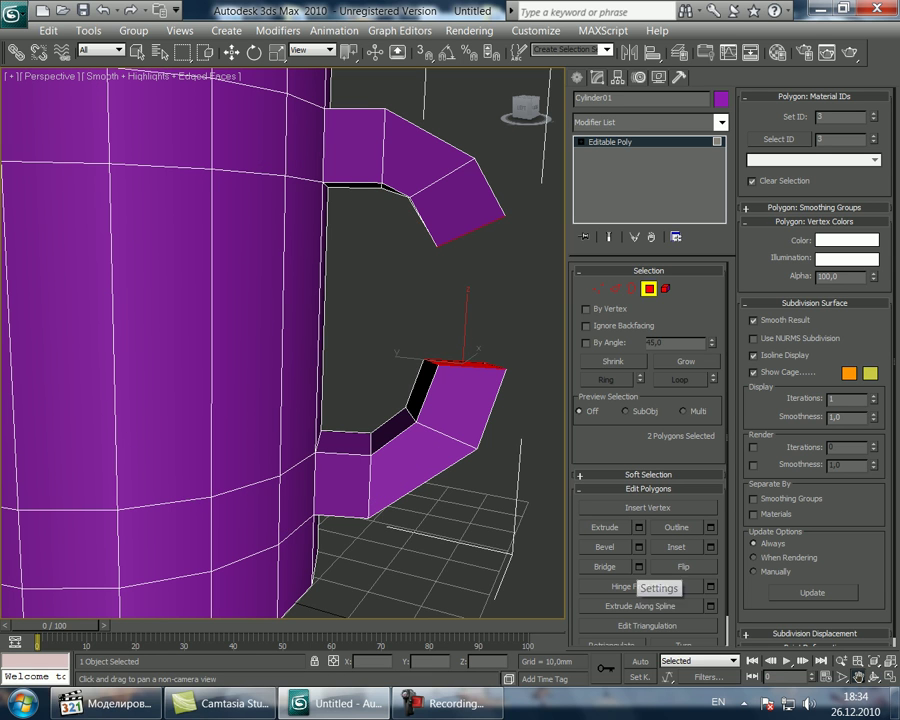
{"action": "left_click", "coordinate": [639, 566]}
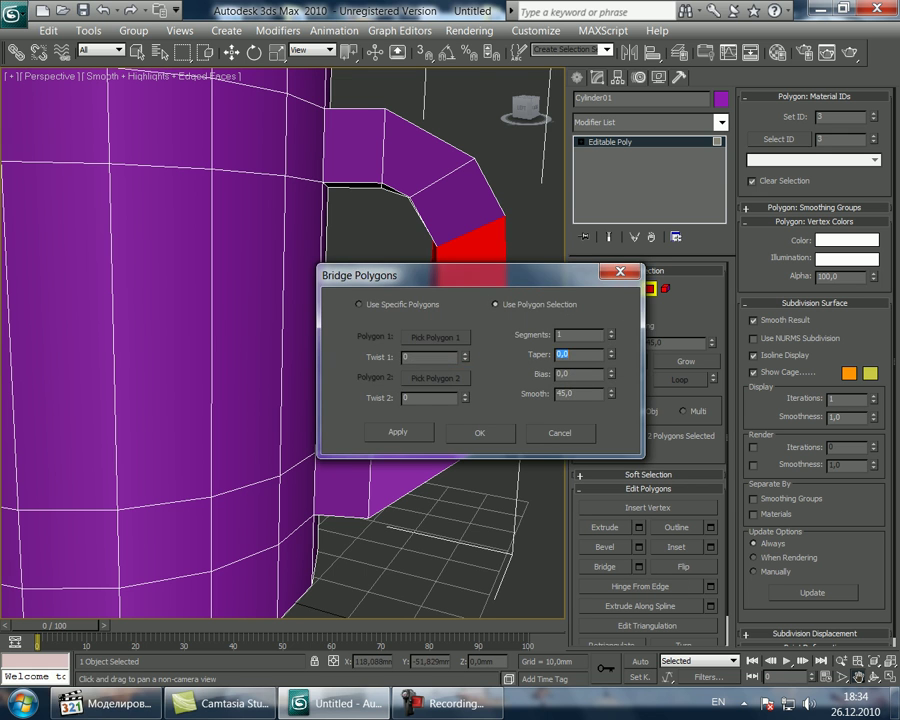
{"action": "key", "text": "Return"}
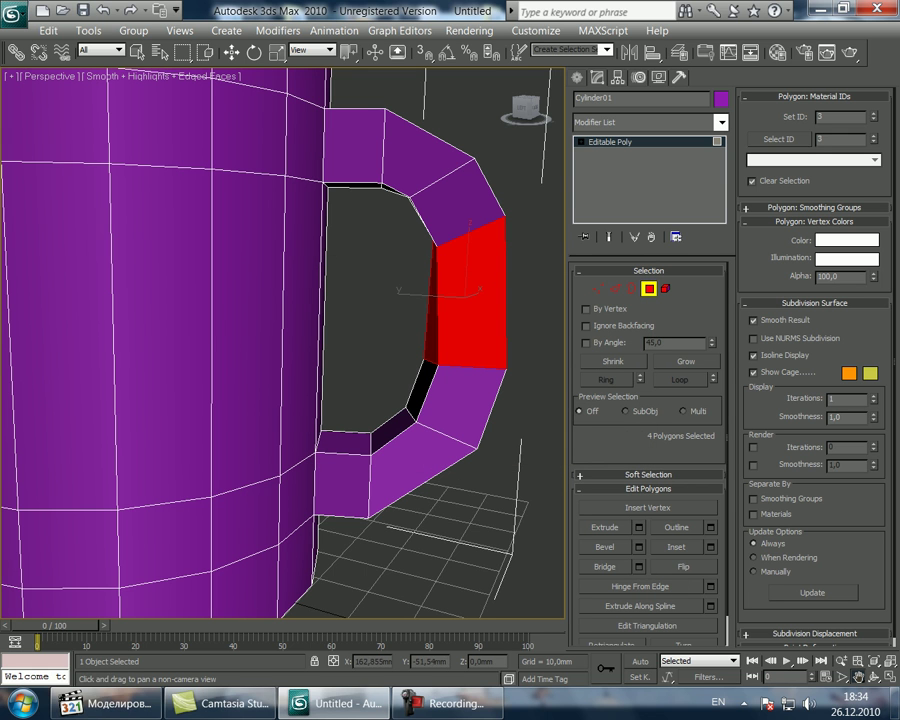
Leave Polygon level and deselect the mug.
{"action": "left_click", "coordinate": [649, 289]}
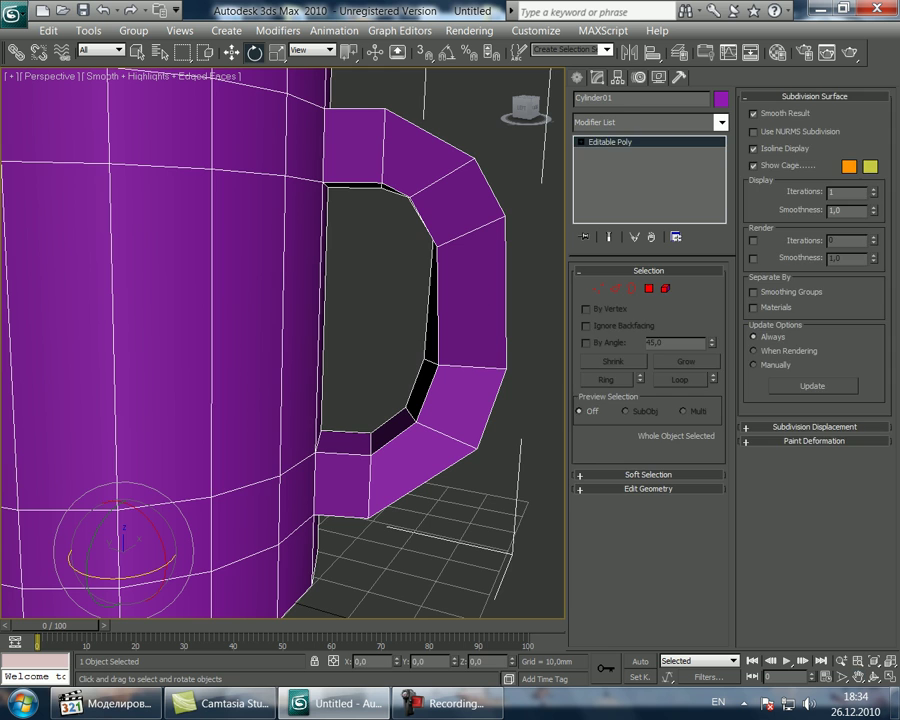
{"action": "left_click", "coordinate": [530, 385]}
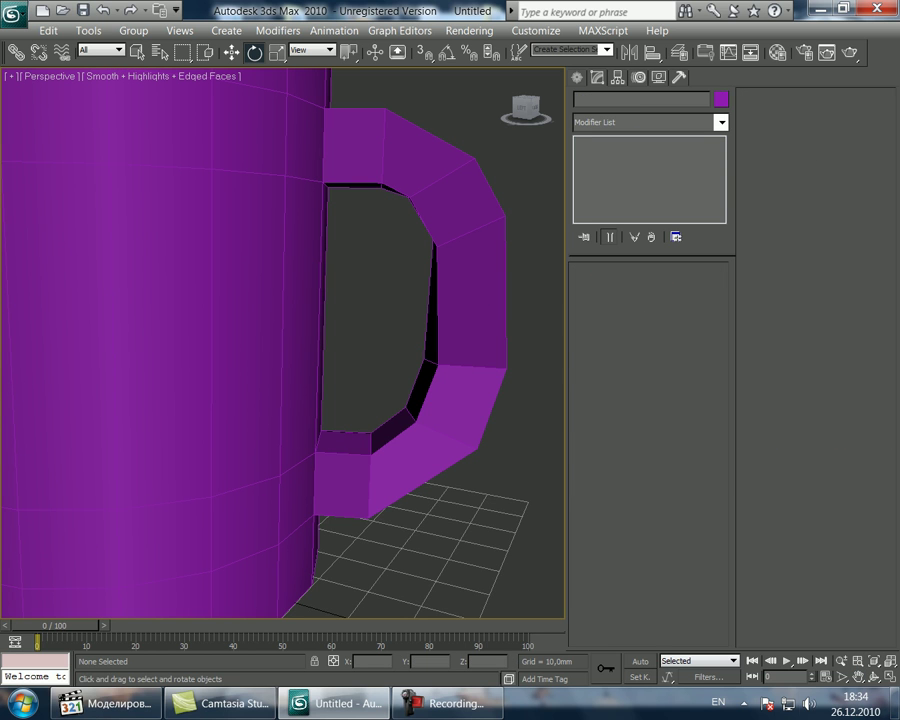
{"action": "left_click", "coordinate": [858, 677]}
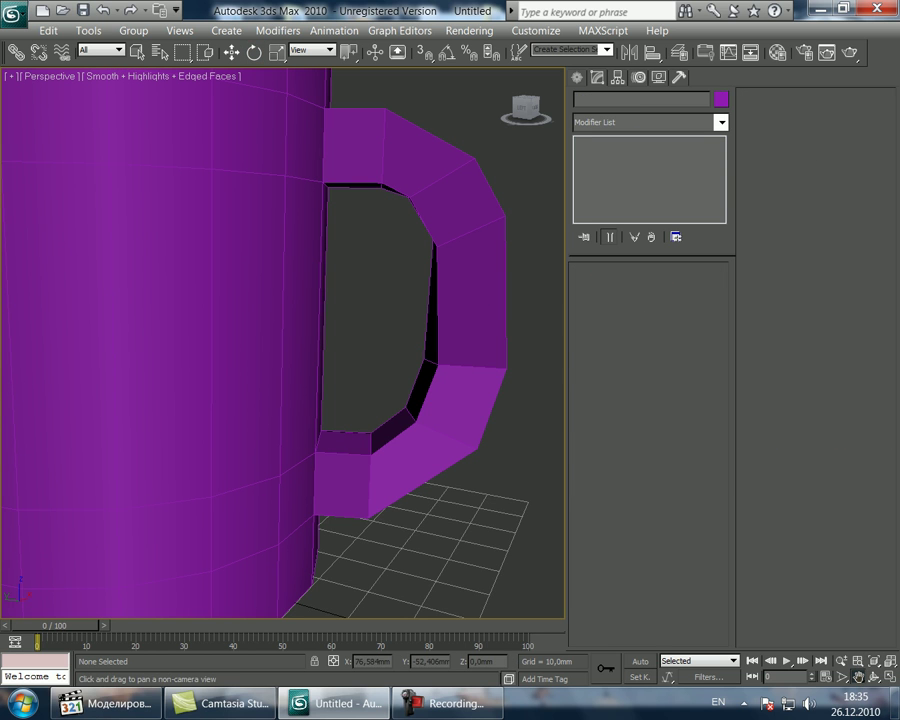
{"action": "scroll", "coordinate": [283, 343], "scroll_direction": "down", "scroll_amount": 4}
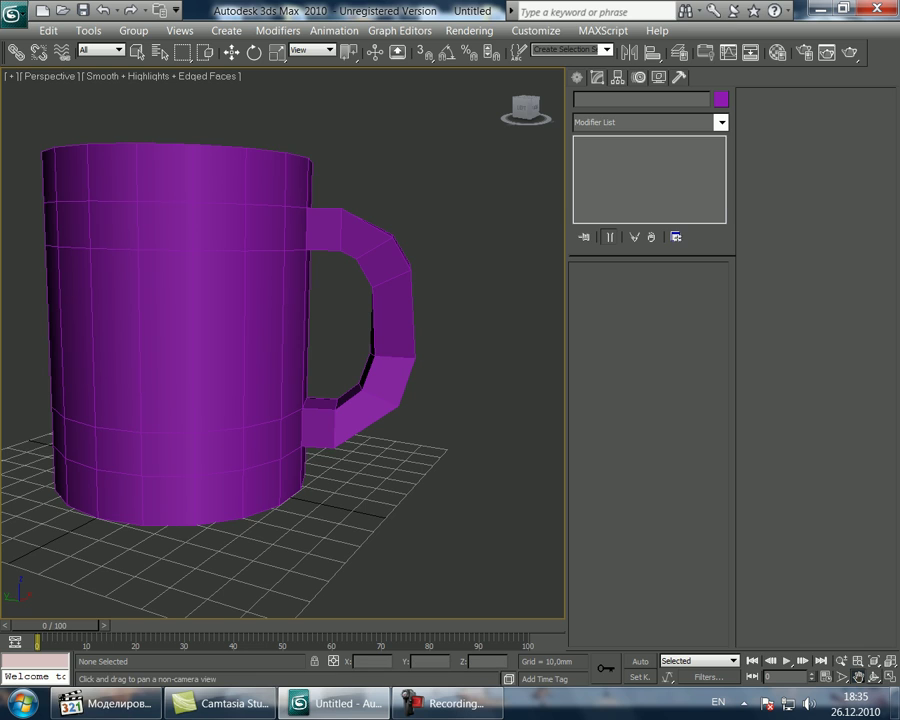
{"action": "left_click", "coordinate": [874, 677]}
{"action": "left_click_drag", "start_coordinate": [320, 385], "coordinate": [490, 475]}
{"action": "left_click_drag", "start_coordinate": [670, 540], "coordinate": [392, 436]}
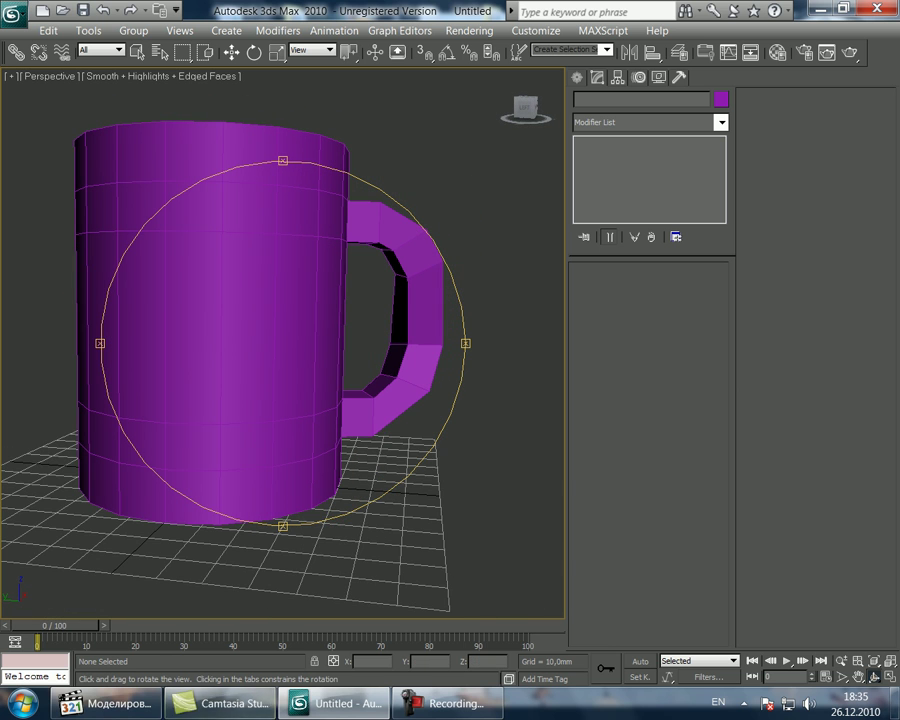
{"action": "left_click", "coordinate": [446, 703]}
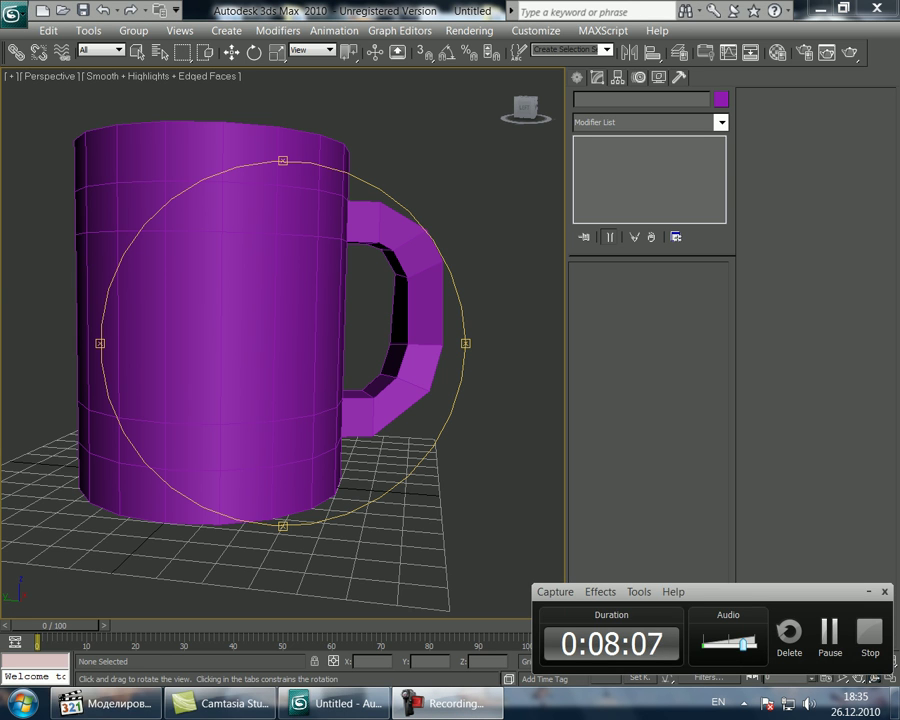
{"action": "left_click", "coordinate": [830, 632]}
{"action": "mouse_move", "coordinate": [447, 703]}
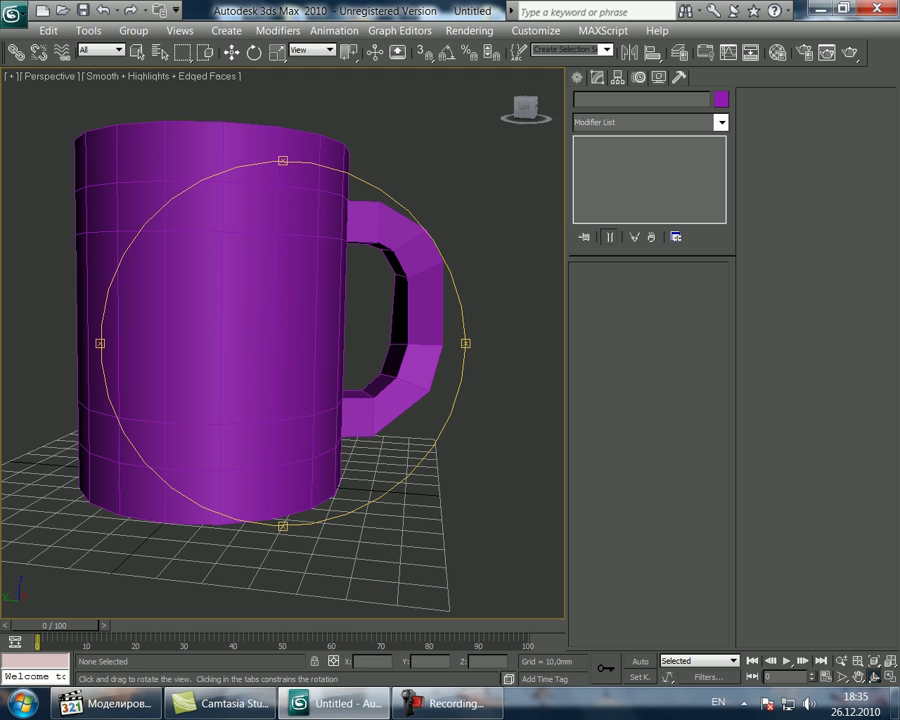
{"action": "left_click_drag", "start_coordinate": [270, 370], "coordinate": [247, 340]}
{"action": "left_click", "coordinate": [445, 703]}
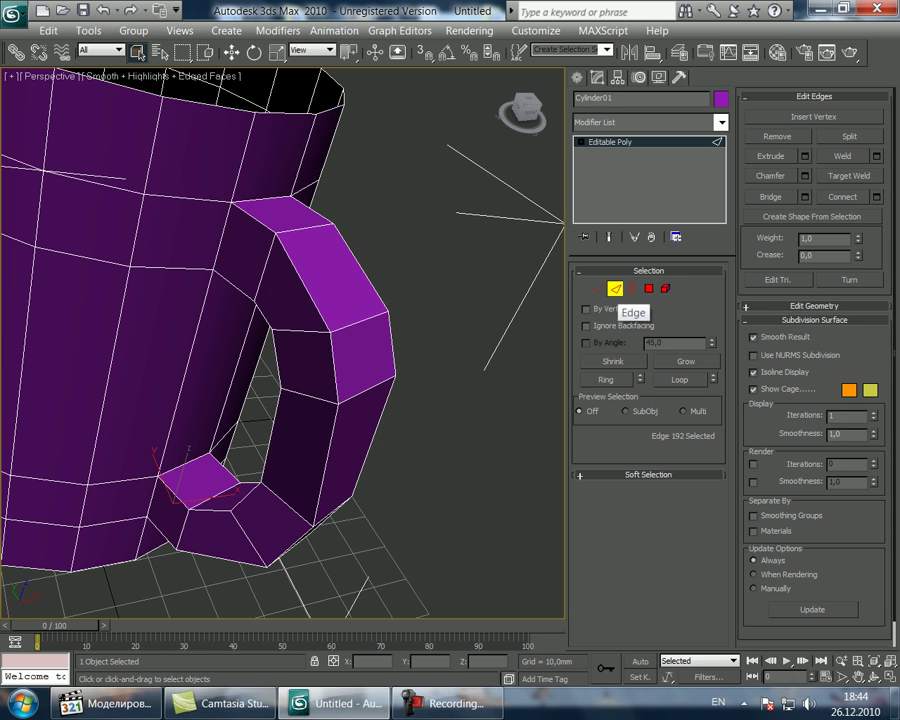
Select the top edge and the near side edge where the handle meets the wall, at both the upper and lower joints.
{"action": "left_click", "coordinate": [221, 240]}
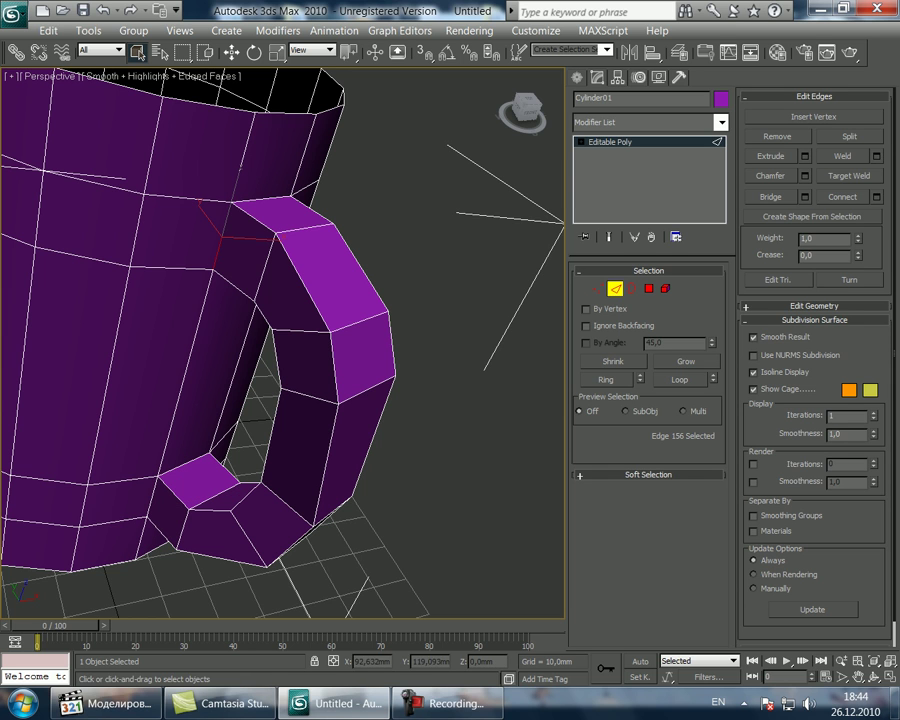
{"action": "left_click", "coordinate": [262, 200], "text": "ctrl"}
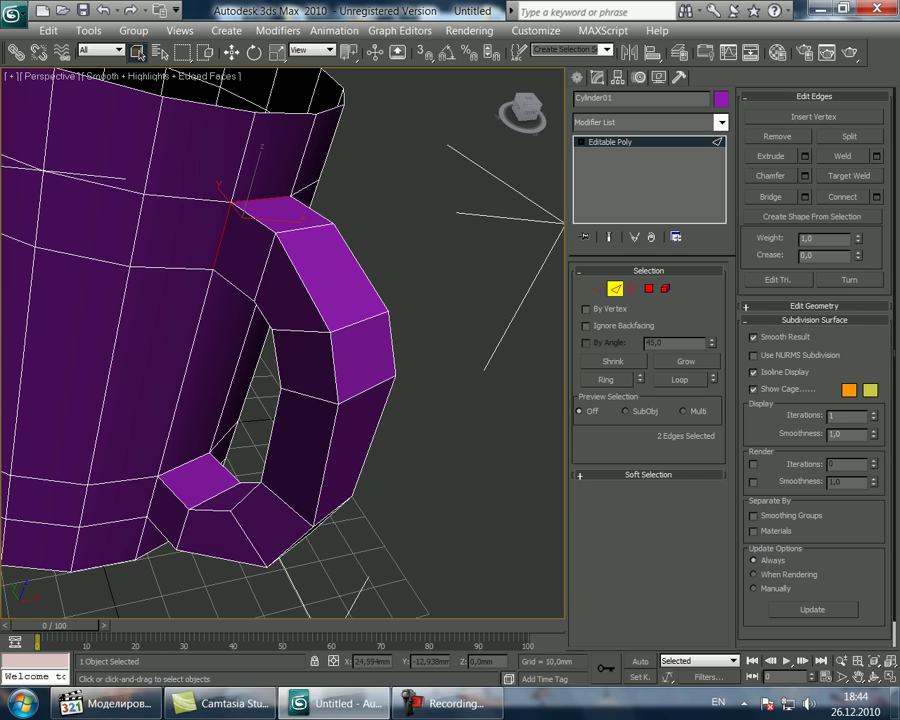
{"action": "left_click", "coordinate": [185, 465], "text": "ctrl"}
{"action": "left_click", "coordinate": [153, 497], "text": "ctrl"}
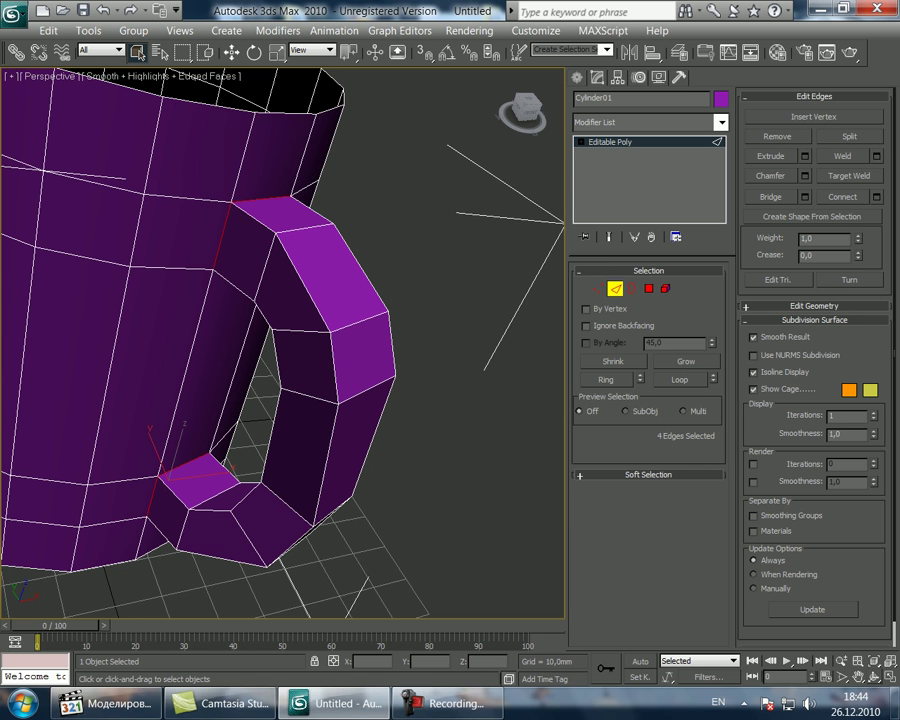
Add the opposite side edge of each handle joint on the mug wall to the edge selection.
{"action": "left_click", "coordinate": [874, 677]}
{"action": "left_click_drag", "start_coordinate": [330, 360], "coordinate": [240, 365]}
{"action": "left_click_drag", "start_coordinate": [390, 420], "coordinate": [281, 409]}
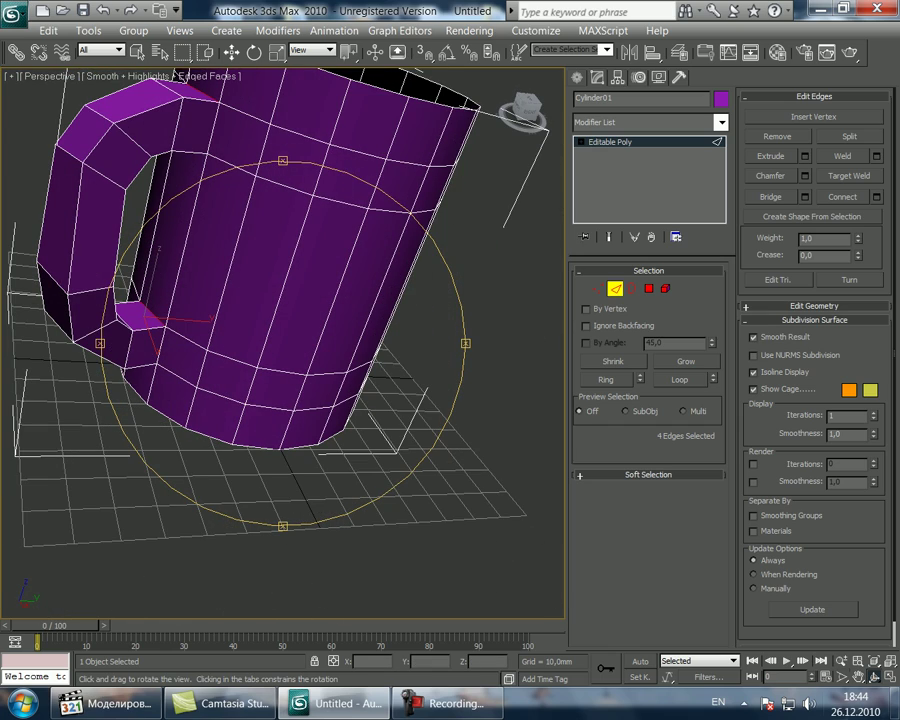
{"action": "left_click", "coordinate": [857, 676]}
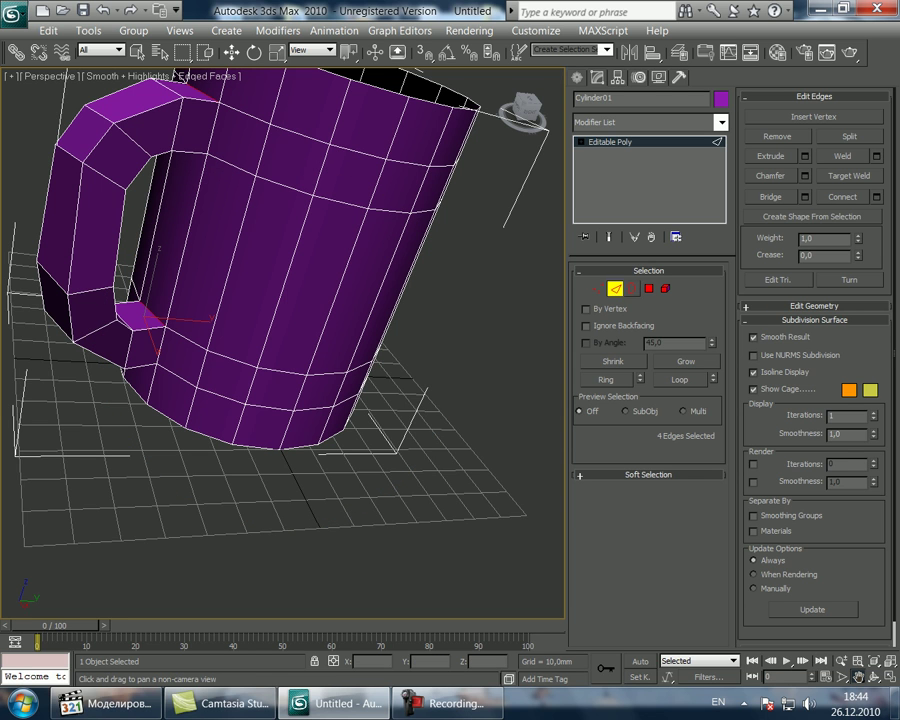
{"action": "left_click", "coordinate": [615, 288]}
{"action": "left_click", "coordinate": [615, 288]}
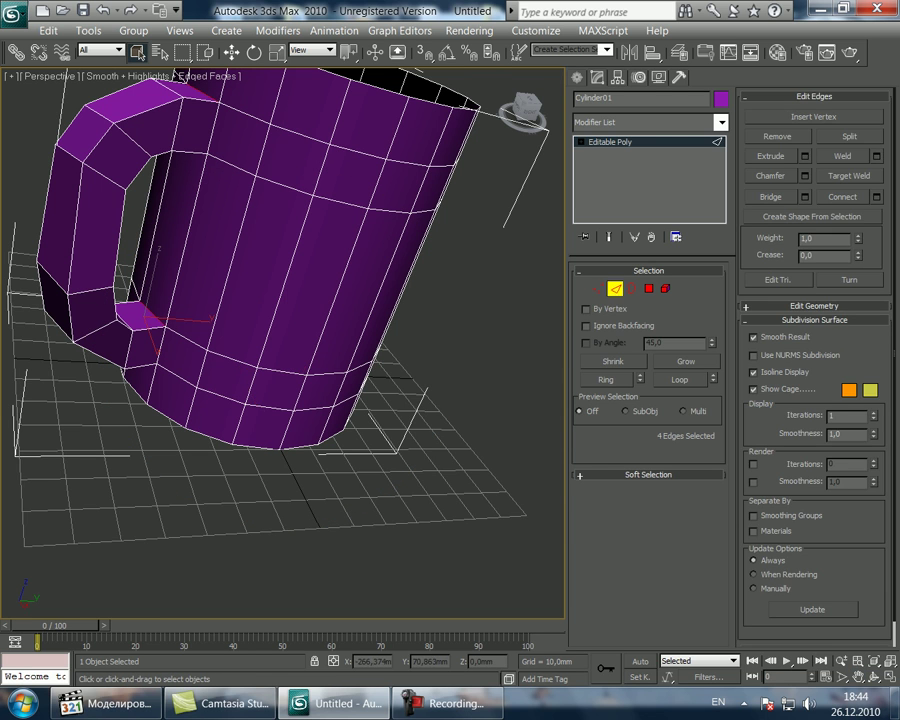
{"action": "left_click", "coordinate": [213, 128], "text": "ctrl"}
{"action": "left_click", "coordinate": [161, 346], "text": "ctrl"}
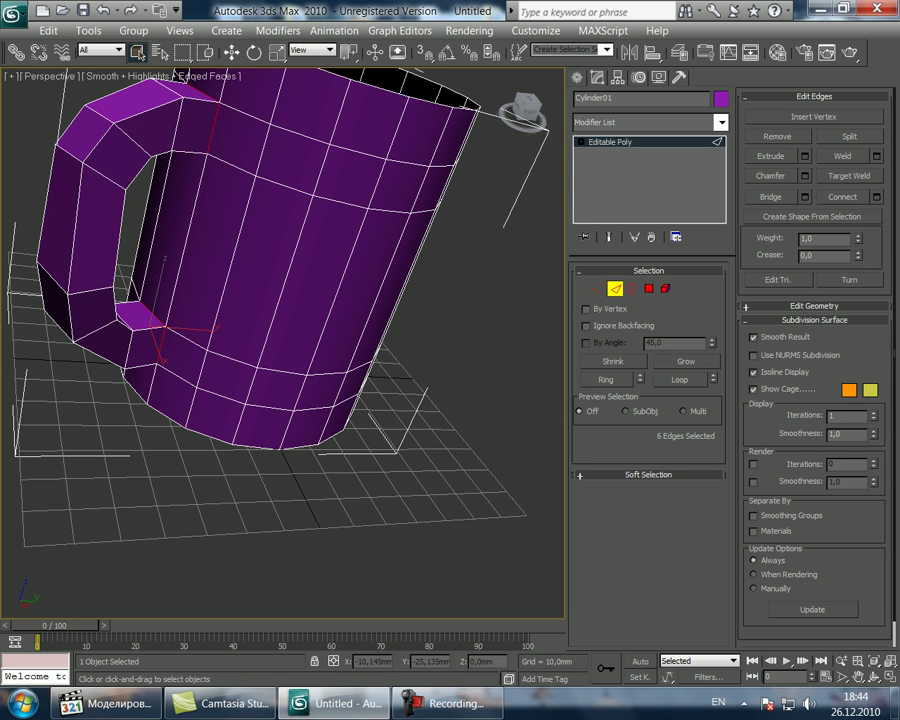
Add the underside edge of the upper and lower handle joints, completing both edge loops in the selection.
{"action": "left_click", "coordinate": [874, 677]}
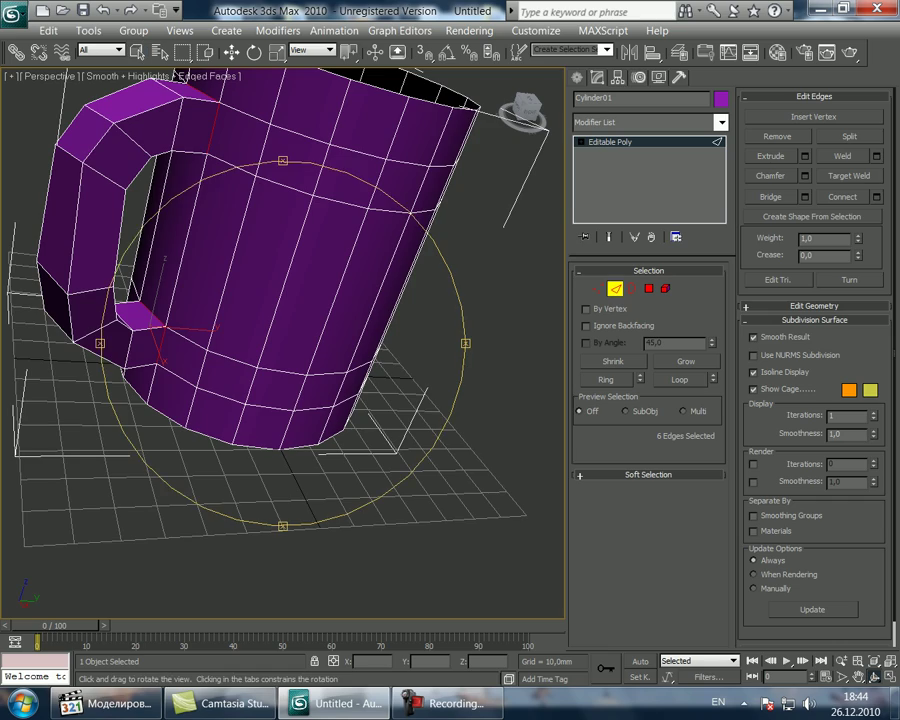
{"action": "left_click_drag", "start_coordinate": [380, 322], "coordinate": [514, 270]}
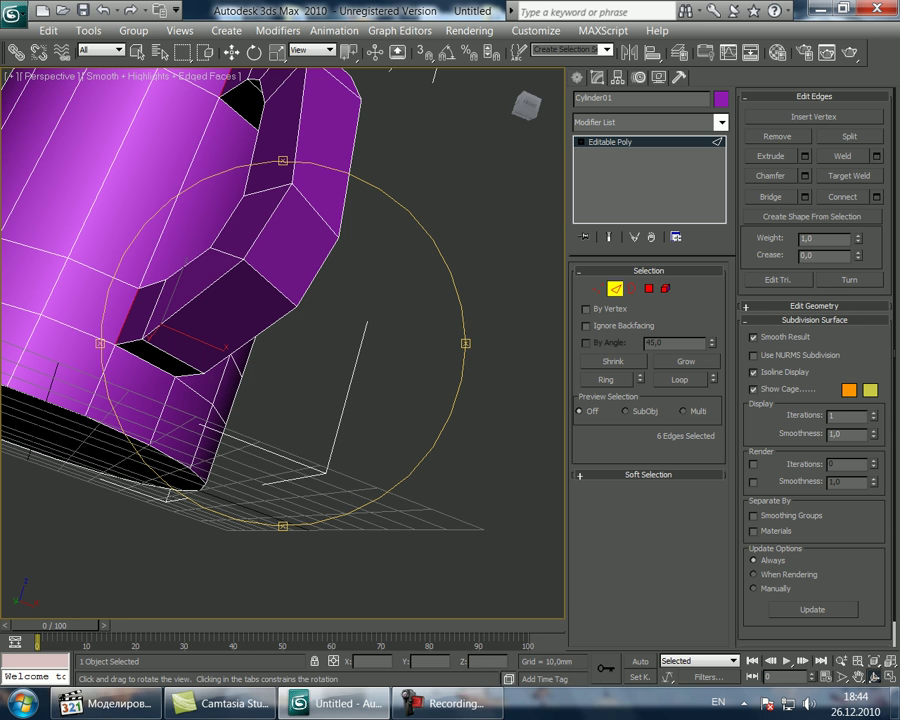
{"action": "left_click", "coordinate": [859, 678]}
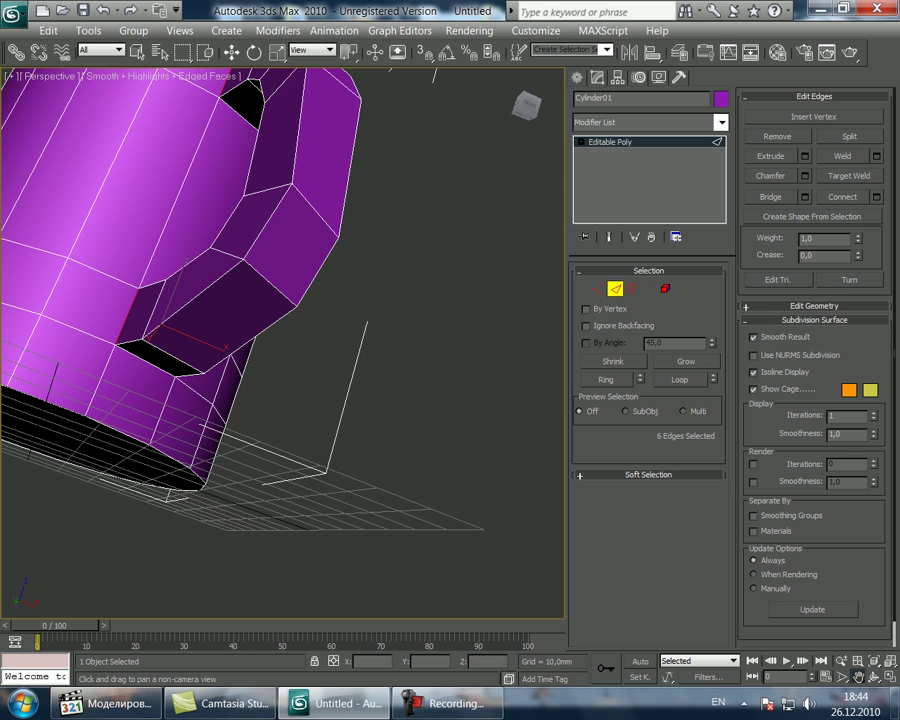
{"action": "left_click", "coordinate": [615, 289]}
{"action": "left_click", "coordinate": [615, 289]}
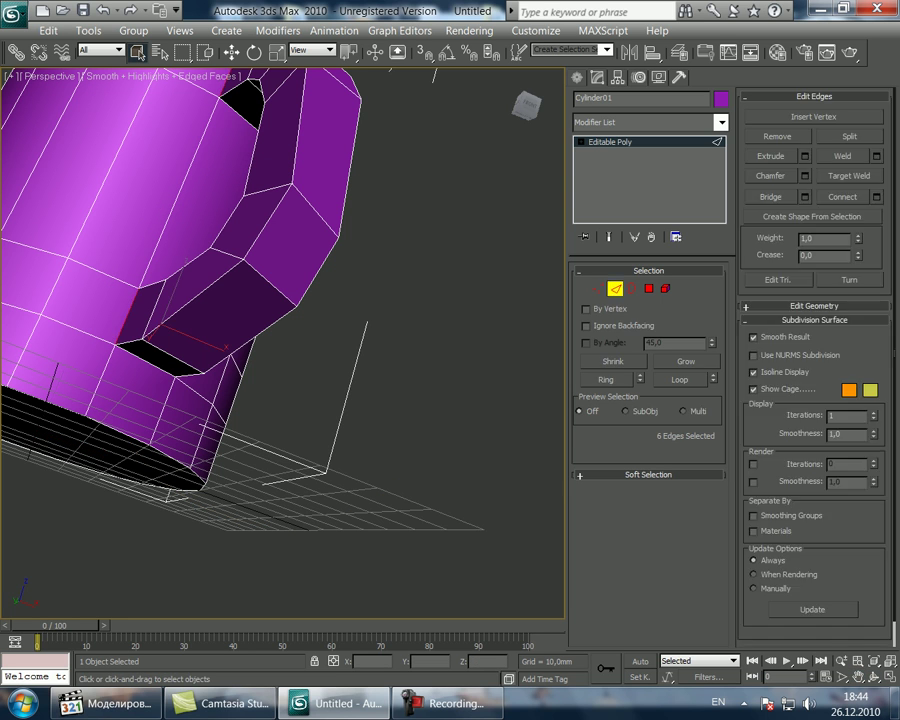
{"action": "left_click", "coordinate": [239, 114], "text": "ctrl"}
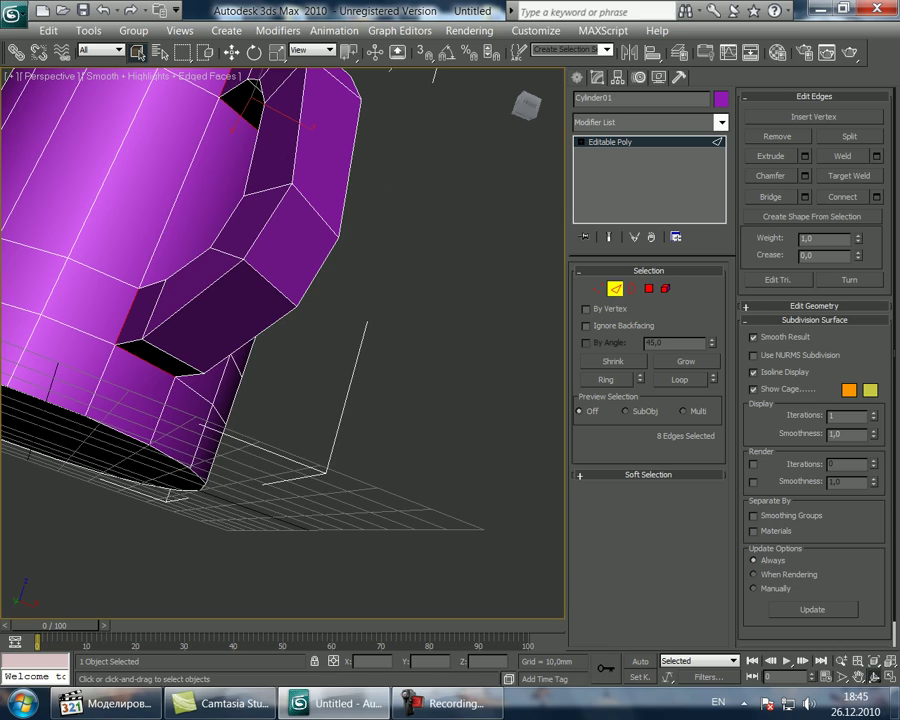
Chamfer the selected edges around both handle joints by 3,218 mm with 1 segment.
{"action": "left_click", "coordinate": [874, 678]}
{"action": "left_click_drag", "start_coordinate": [290, 300], "coordinate": [312, 390]}
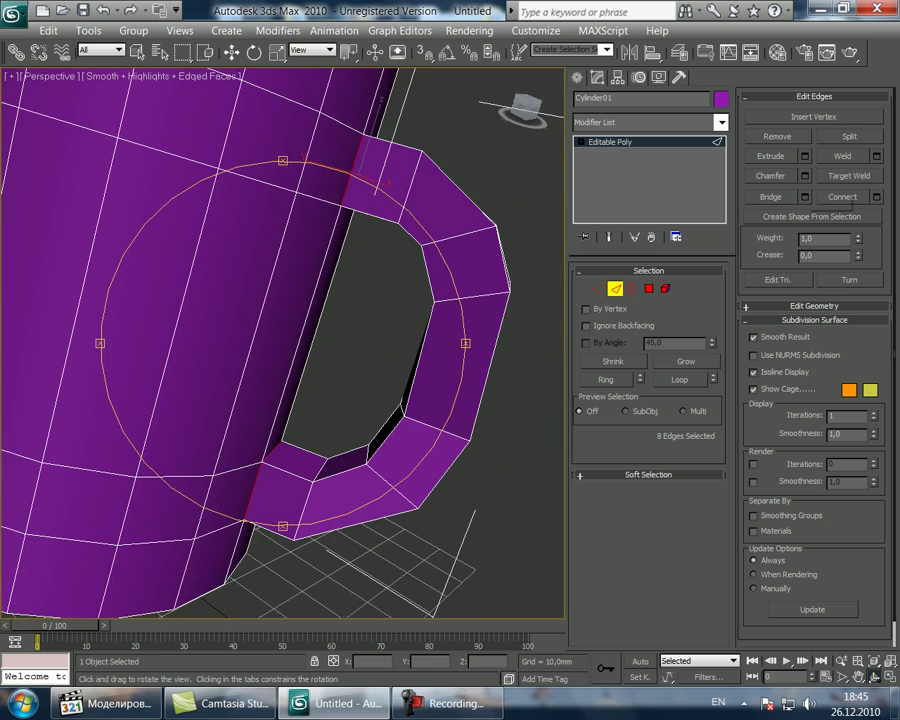
{"action": "left_click", "coordinate": [804, 156]}
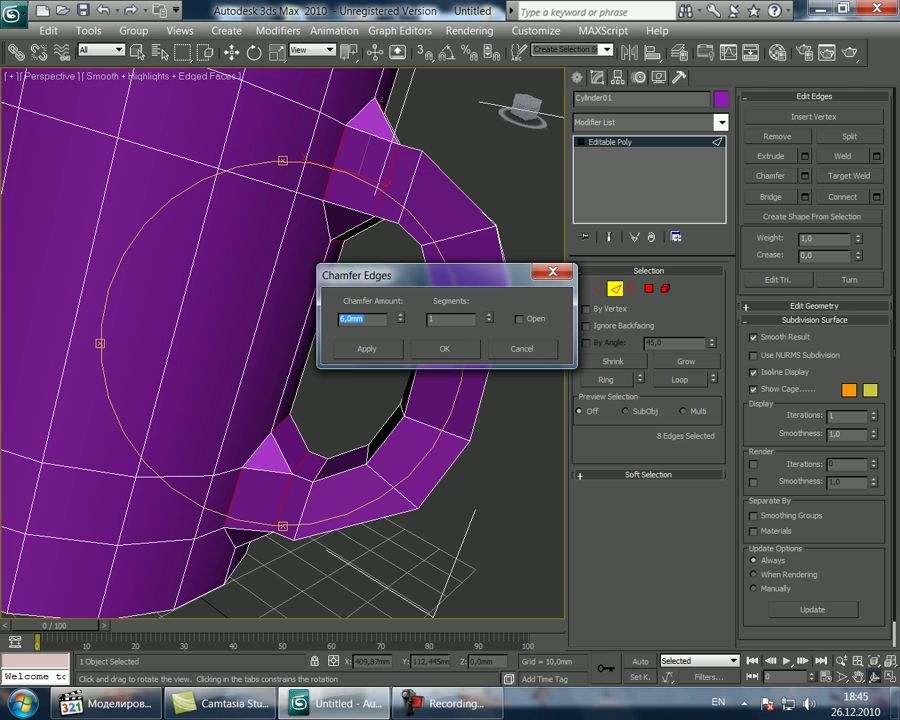
{"action": "left_click_drag", "start_coordinate": [401, 318], "coordinate": [401, 482]}
{"action": "left_click_drag", "start_coordinate": [400, 366], "coordinate": [400, 382]}
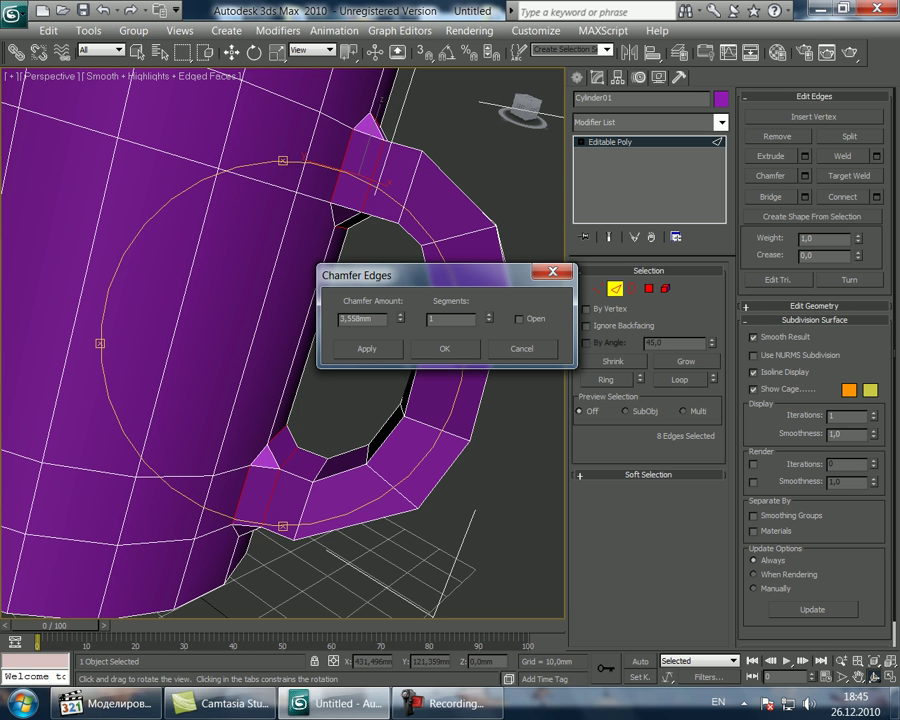
{"action": "left_click", "coordinate": [401, 322]}
{"action": "left_click", "coordinate": [401, 322]}
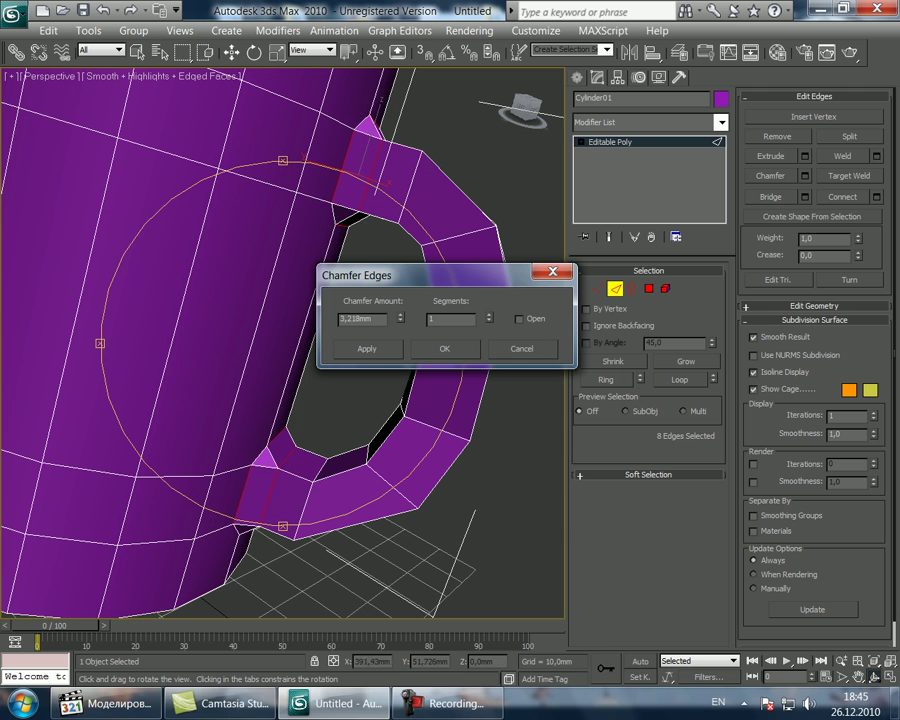
{"action": "left_click", "coordinate": [445, 349]}
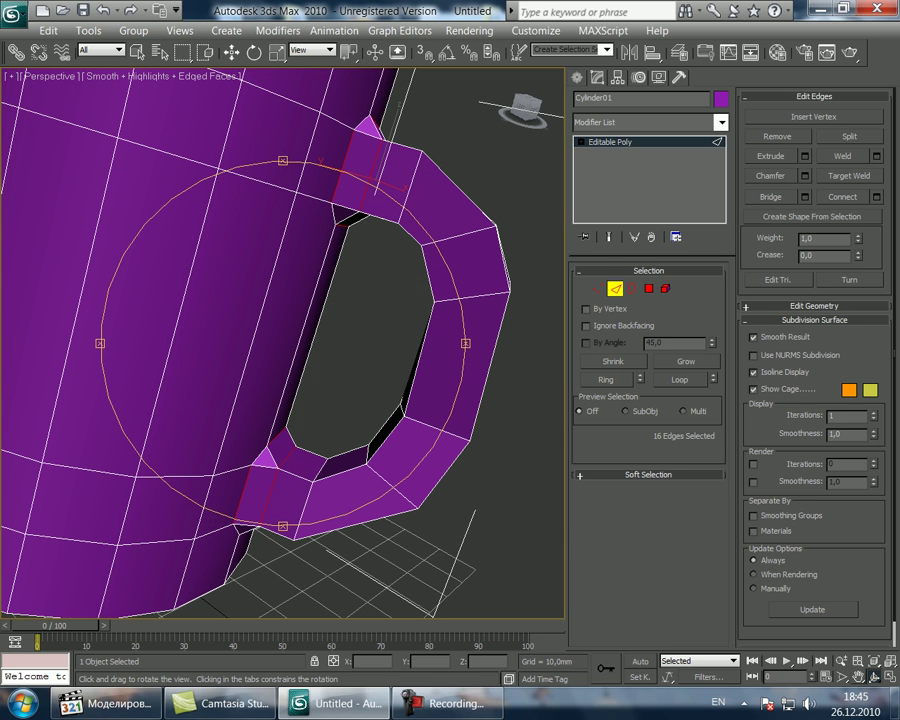
Turn on NURMS subdivision for the whole mug and set the display iterations to 2.
{"action": "key", "text": "ctrl+p"}
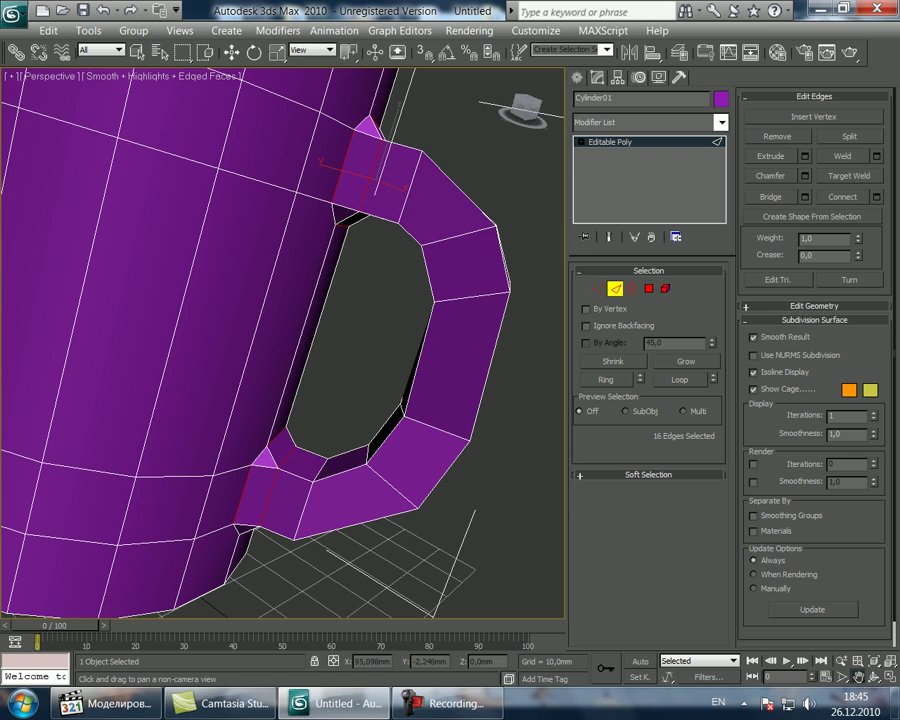
{"action": "scroll", "coordinate": [283, 343], "scroll_direction": "down", "scroll_amount": 4}
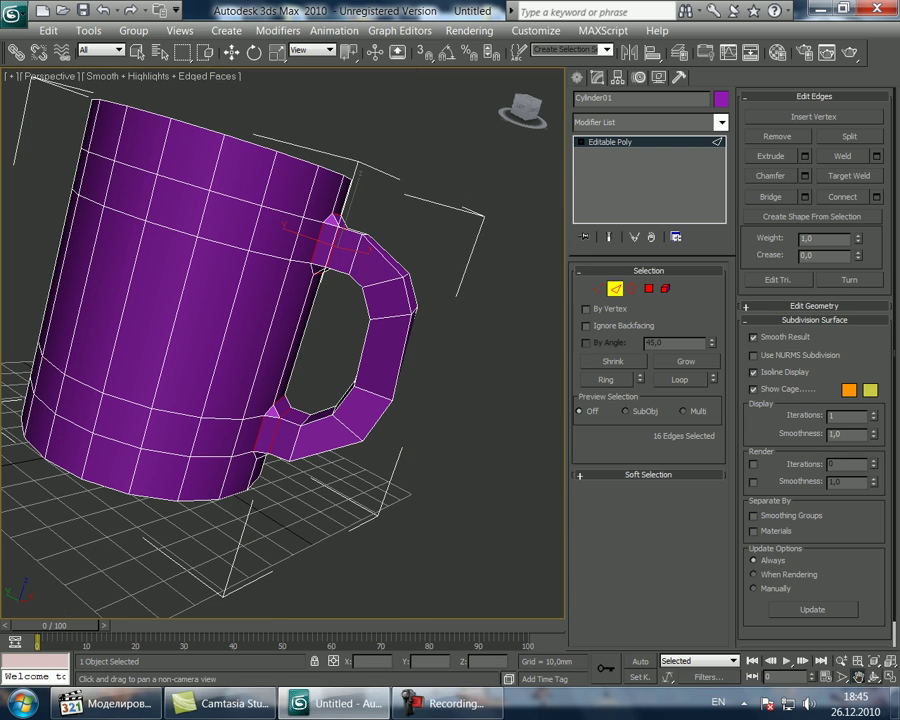
{"action": "left_click", "coordinate": [874, 677]}
{"action": "left_click_drag", "start_coordinate": [332, 485], "coordinate": [303, 437]}
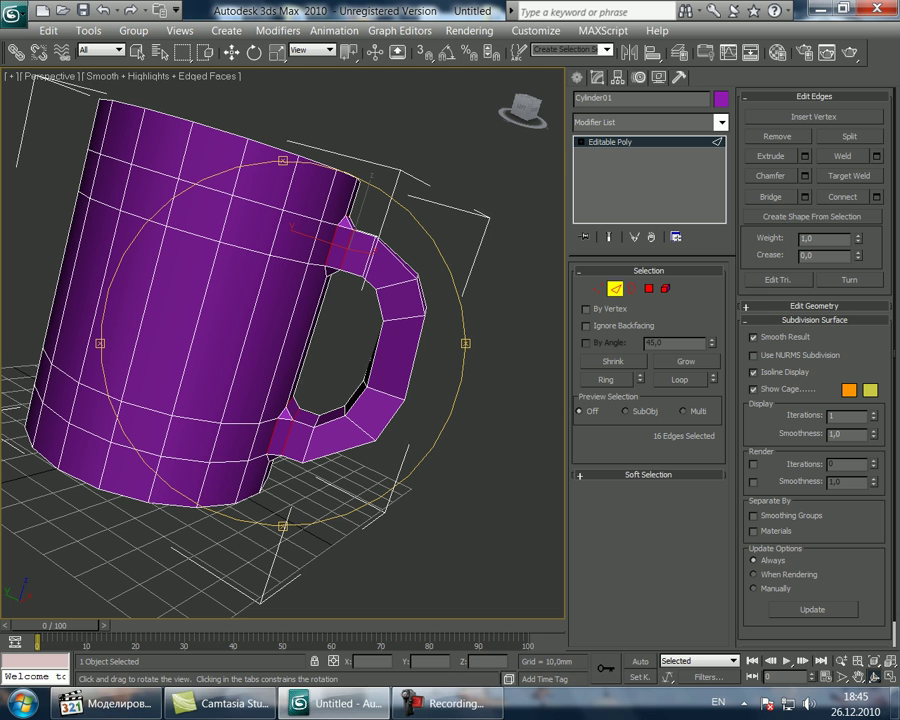
{"action": "left_click", "coordinate": [447, 703]}
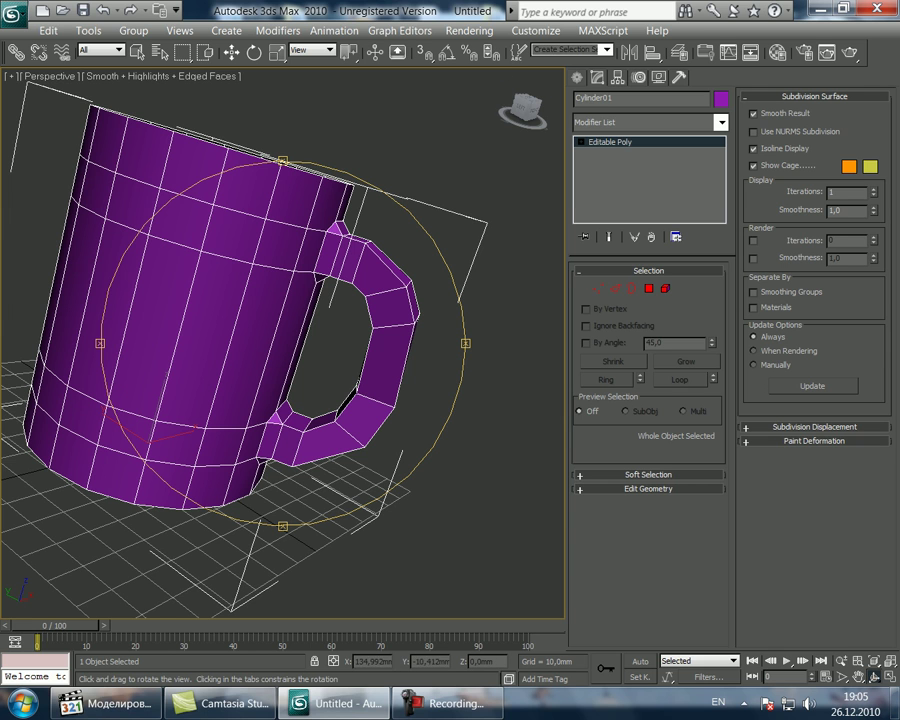
{"action": "mouse_move", "coordinate": [295, 335]}
{"action": "left_mouse_down"}
{"action": "mouse_move", "coordinate": [365, 345]}
{"action": "mouse_move", "coordinate": [262, 268]}
{"action": "mouse_move", "coordinate": [262, 308]}
{"action": "mouse_move", "coordinate": [279, 330]}
{"action": "left_mouse_up"}
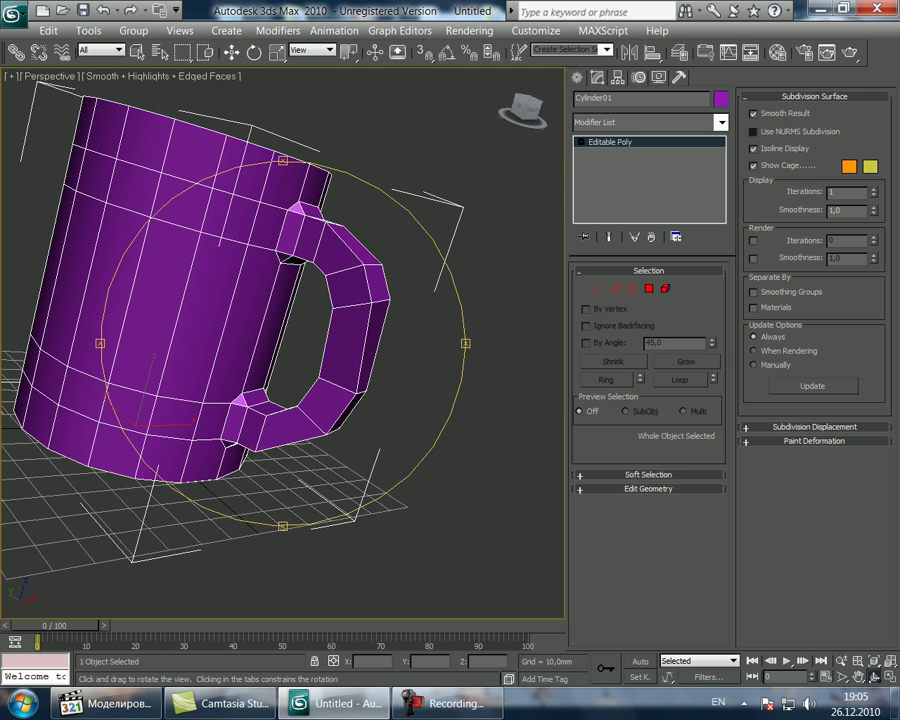
{"action": "left_click", "coordinate": [753, 131]}
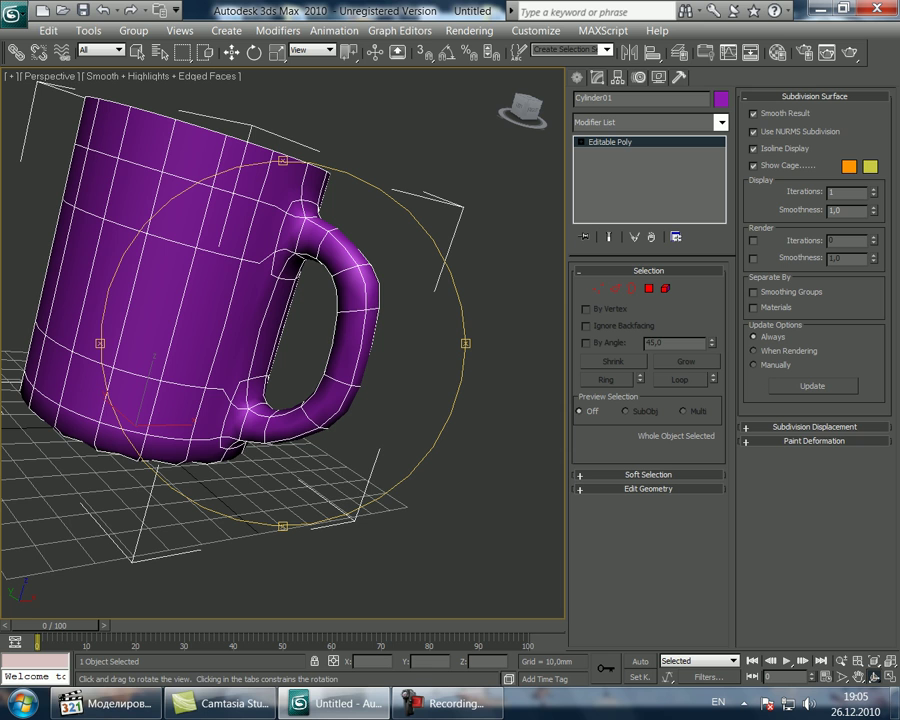
{"action": "left_click", "coordinate": [874, 189]}
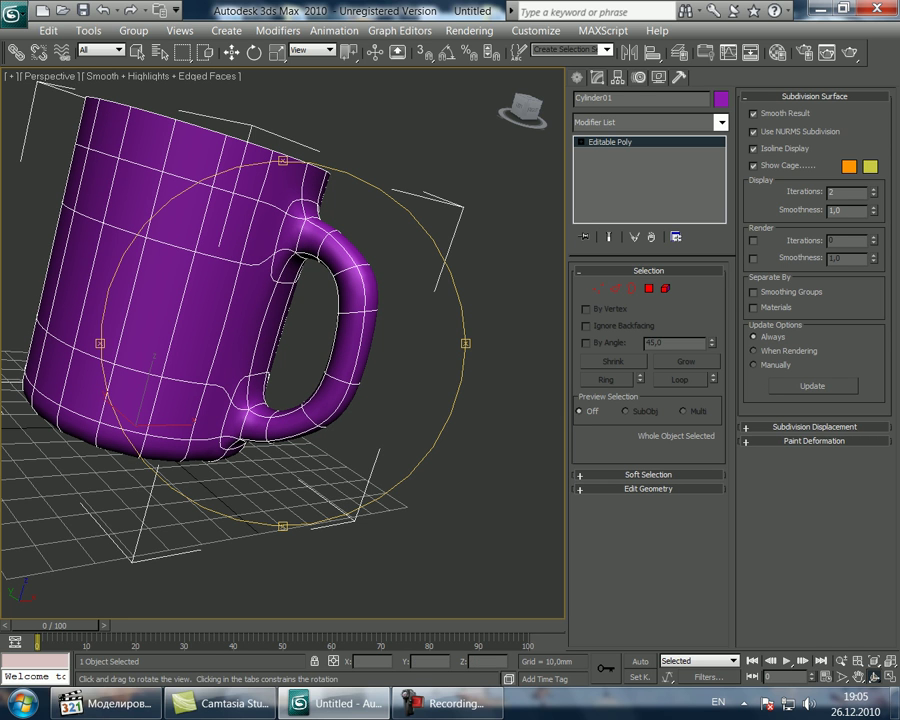
Check the smoothed mug's control cage at Polygon and Edge levels, and return to object level with the mug deselected.
{"action": "left_click", "coordinate": [858, 677]}
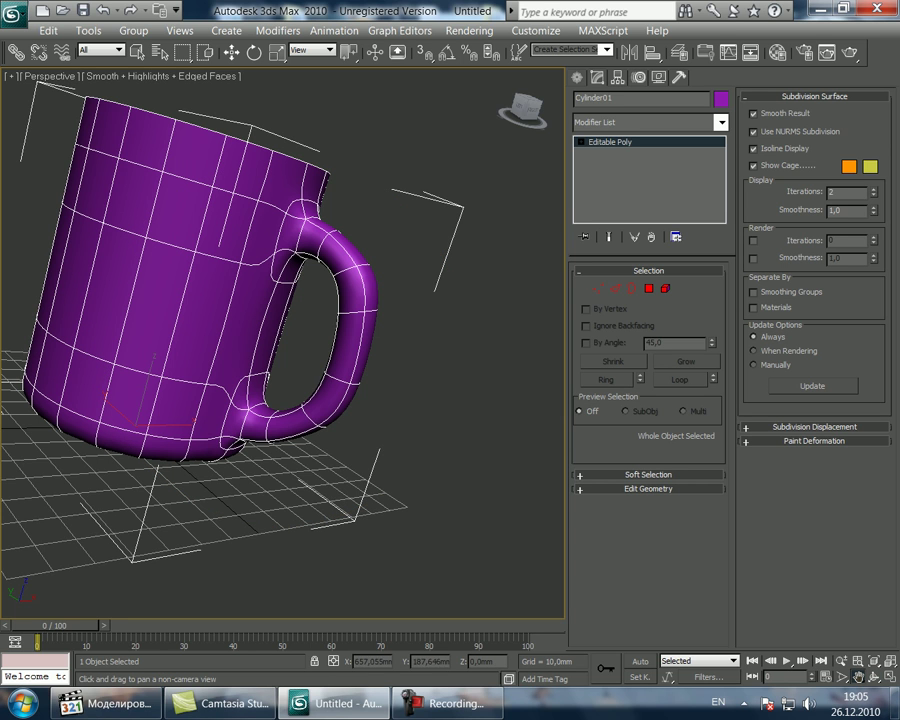
{"action": "left_click_drag", "start_coordinate": [296, 287], "coordinate": [345, 295]}
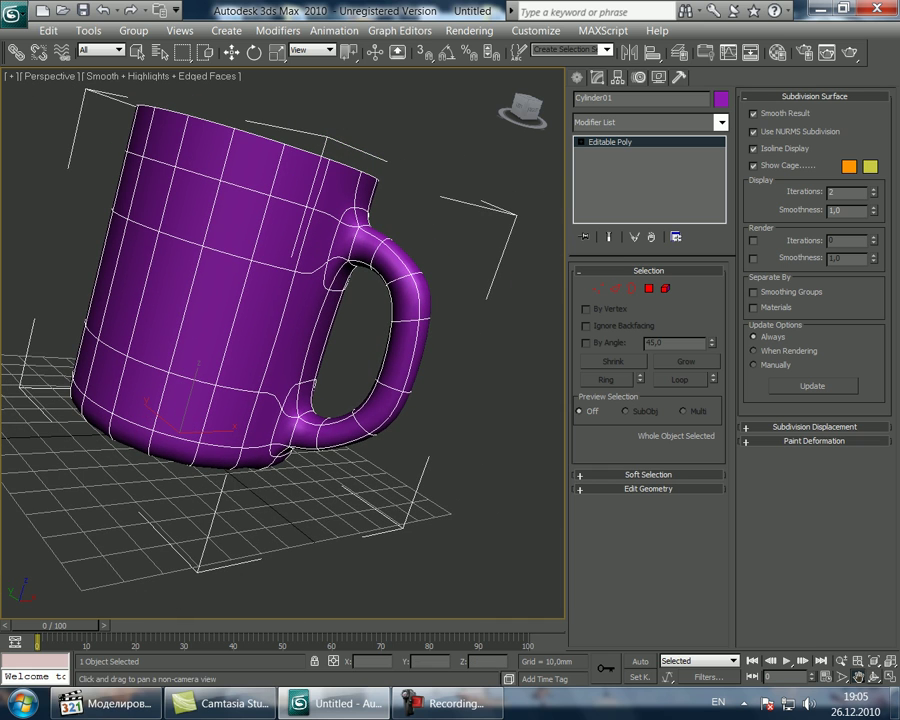
{"action": "left_click", "coordinate": [874, 677]}
{"action": "left_click_drag", "start_coordinate": [275, 394], "coordinate": [430, 389]}
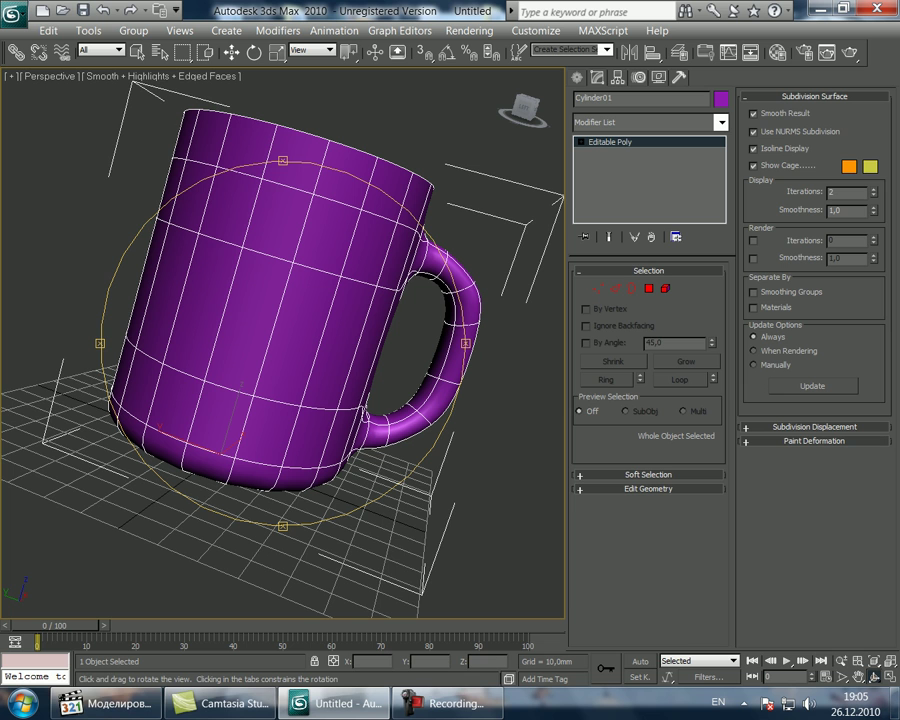
{"action": "left_click", "coordinate": [615, 289]}
{"action": "left_click", "coordinate": [649, 289]}
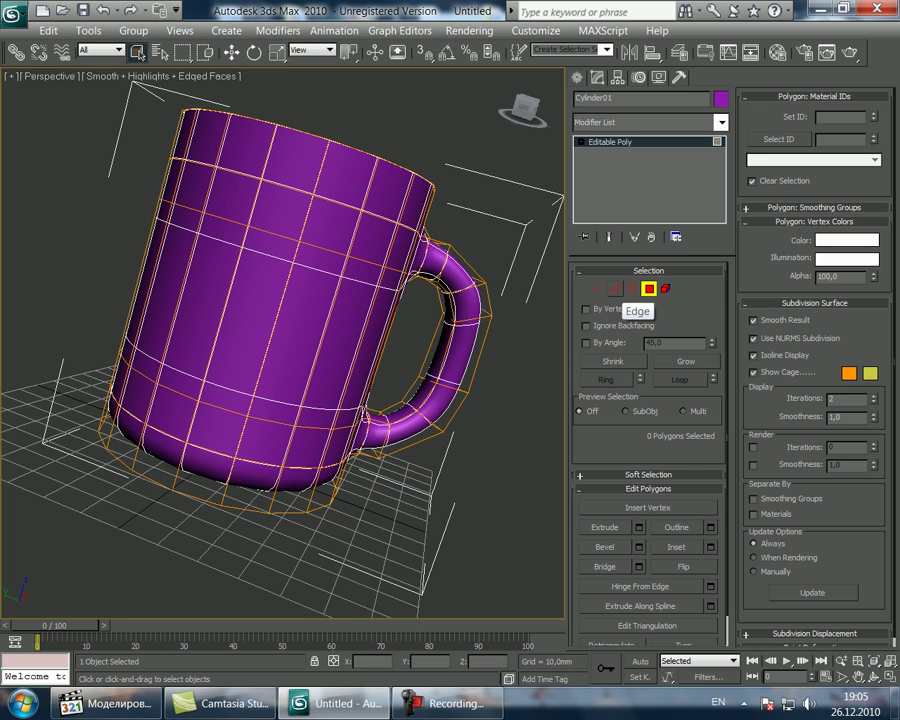
{"action": "left_click", "coordinate": [616, 289]}
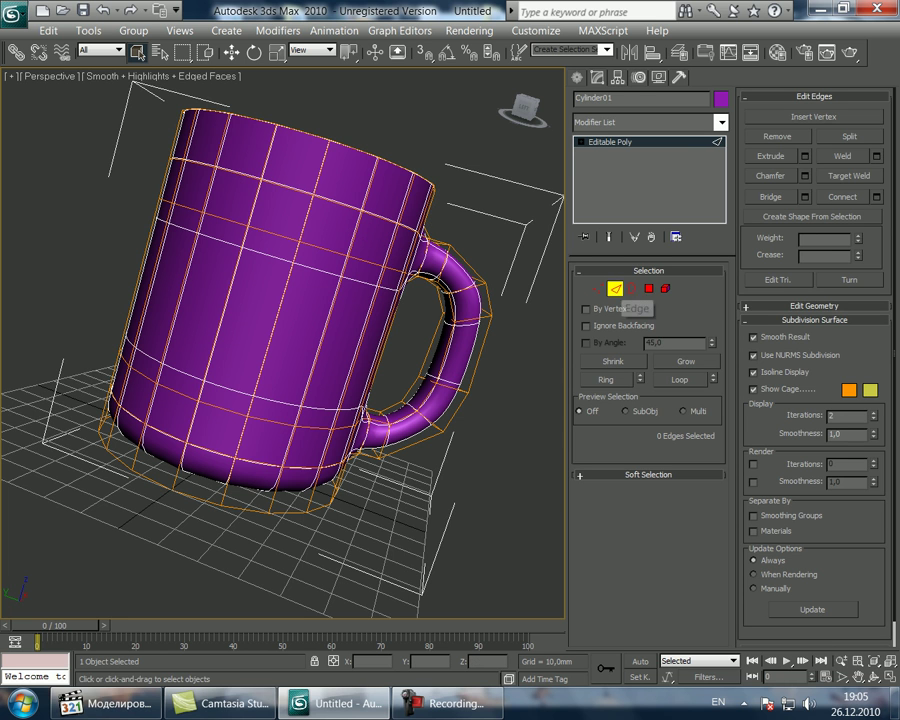
{"action": "left_click", "coordinate": [616, 289]}
{"action": "mouse_move", "coordinate": [514, 400]}
{"action": "left_mouse_down"}
{"action": "mouse_move", "coordinate": [442, 404]}
{"action": "mouse_move", "coordinate": [506, 436]}
{"action": "mouse_move", "coordinate": [509, 406]}
{"action": "left_mouse_up"}
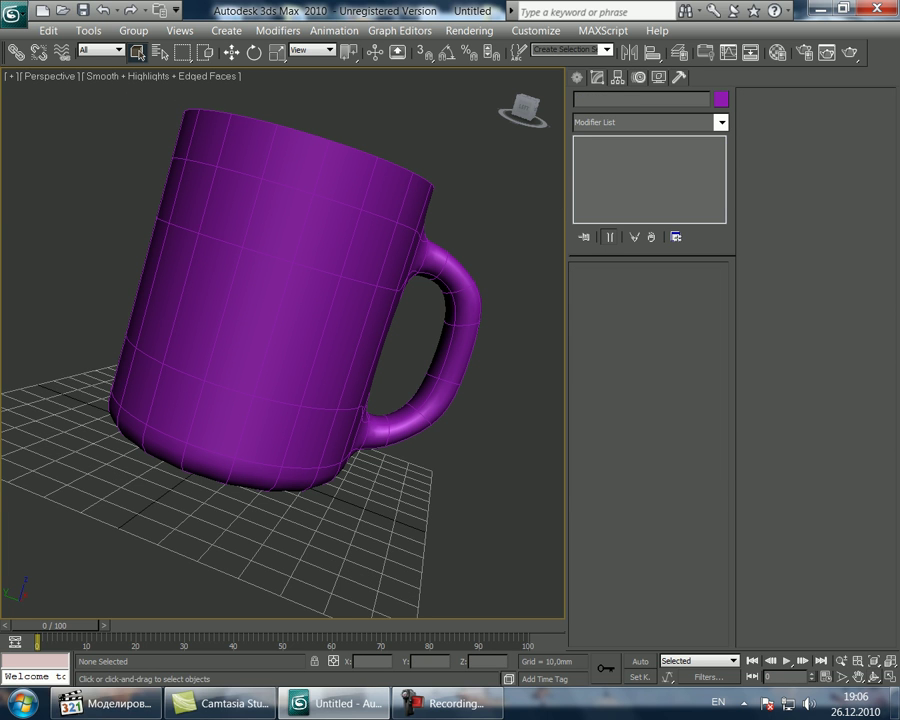
Undo the NURMS subdivision on the mug to work on its unsmoothed underside.
{"action": "left_click", "coordinate": [874, 677]}
{"action": "left_click_drag", "start_coordinate": [220, 350], "coordinate": [245, 336]}
{"action": "left_click", "coordinate": [422, 704]}
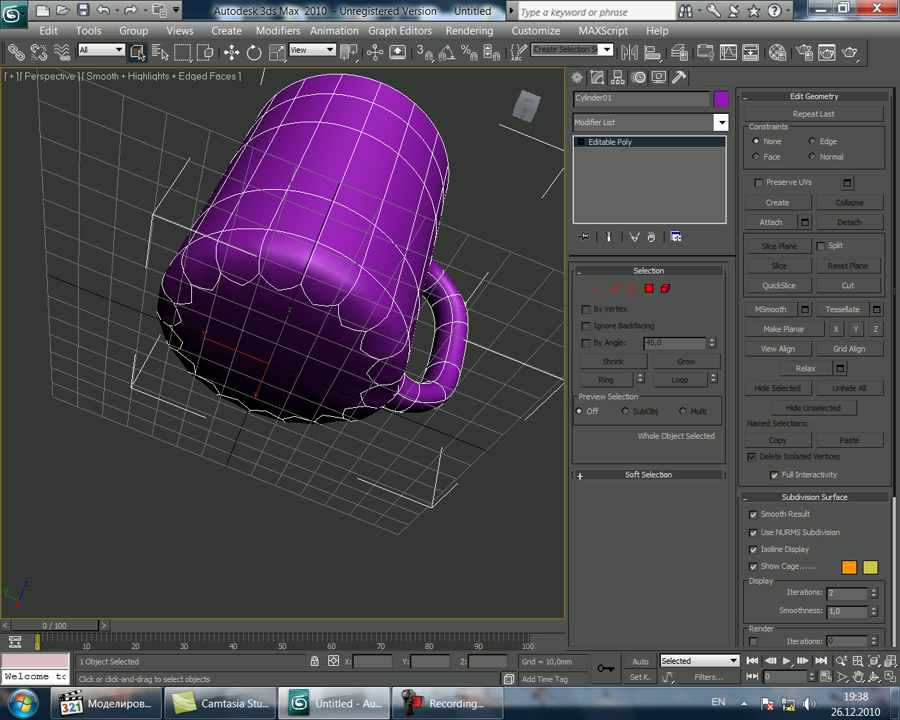
{"action": "key", "text": "ctrl+z"}
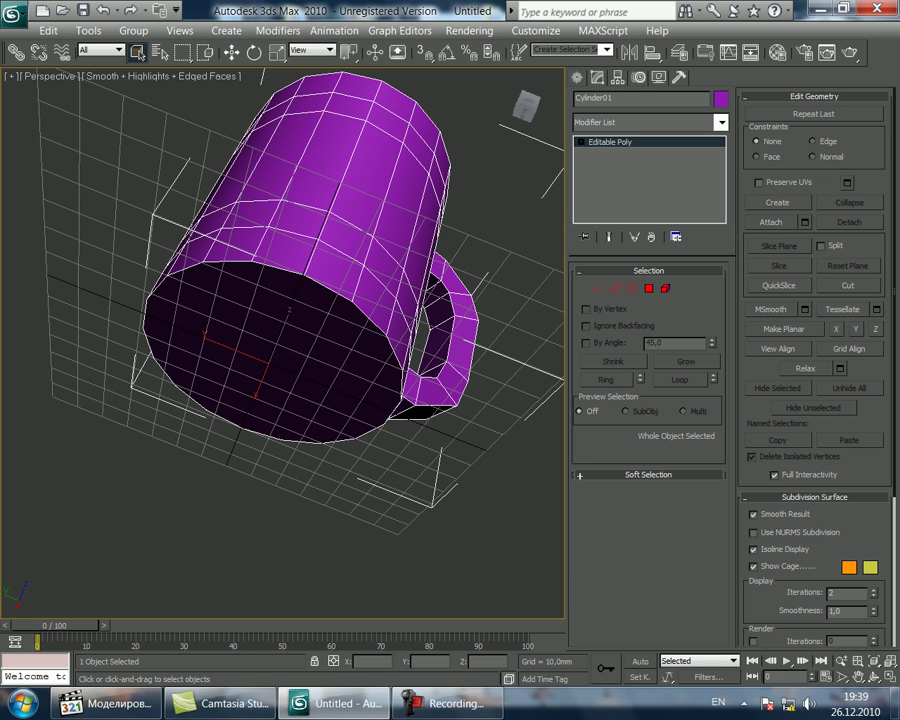
{"action": "mouse_move", "coordinate": [446, 703]}
{"action": "left_click", "coordinate": [446, 642]}
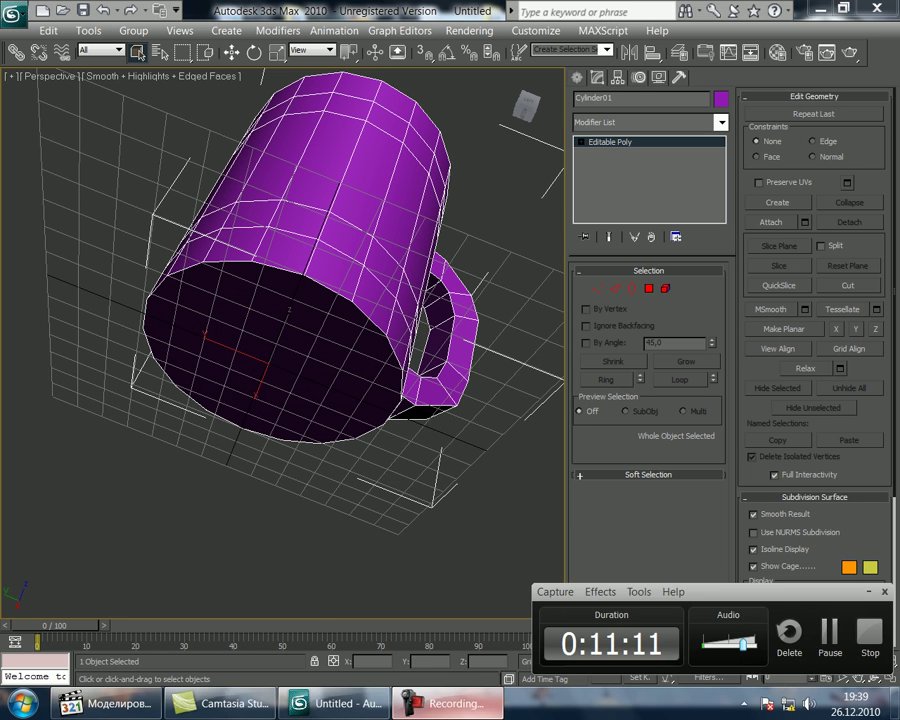
{"action": "left_click", "coordinate": [869, 592]}
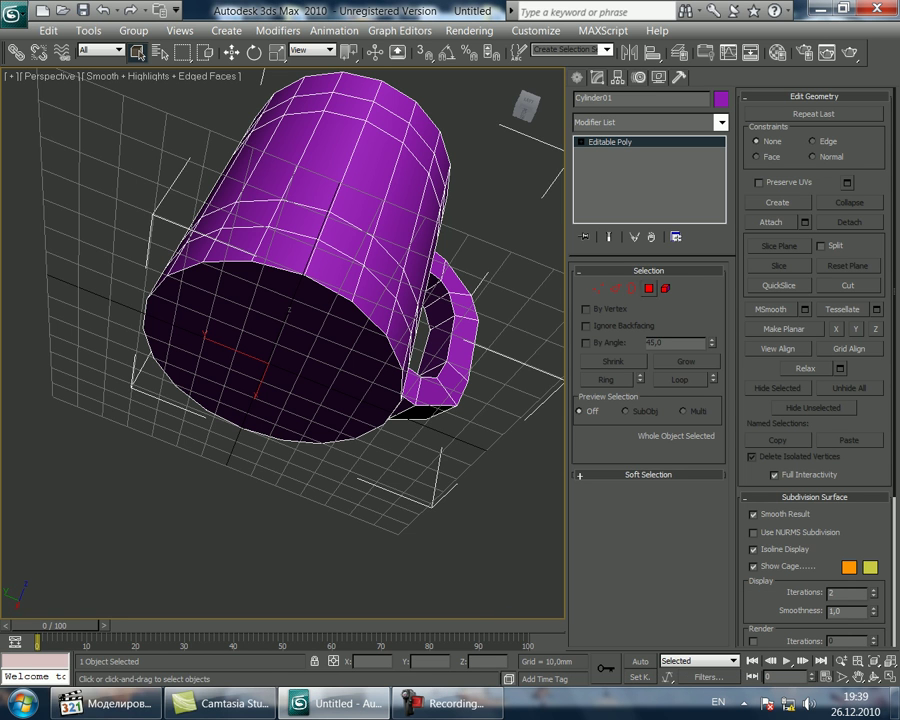
Select the mug's bottom polygon and inset it by 6 mm with the Group type.
{"action": "left_click", "coordinate": [649, 289]}
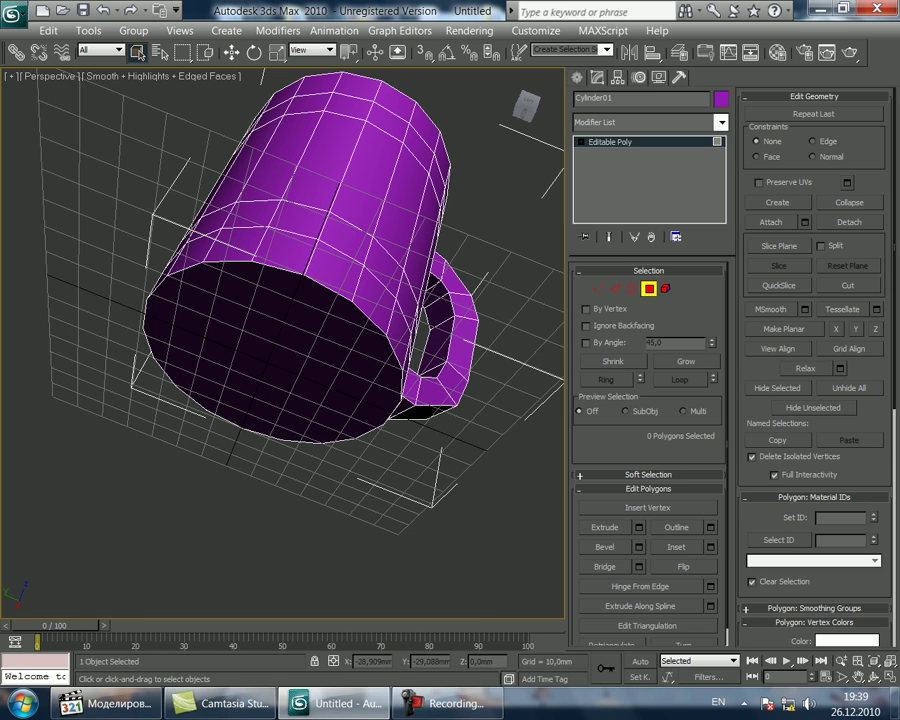
{"action": "left_click", "coordinate": [289, 310]}
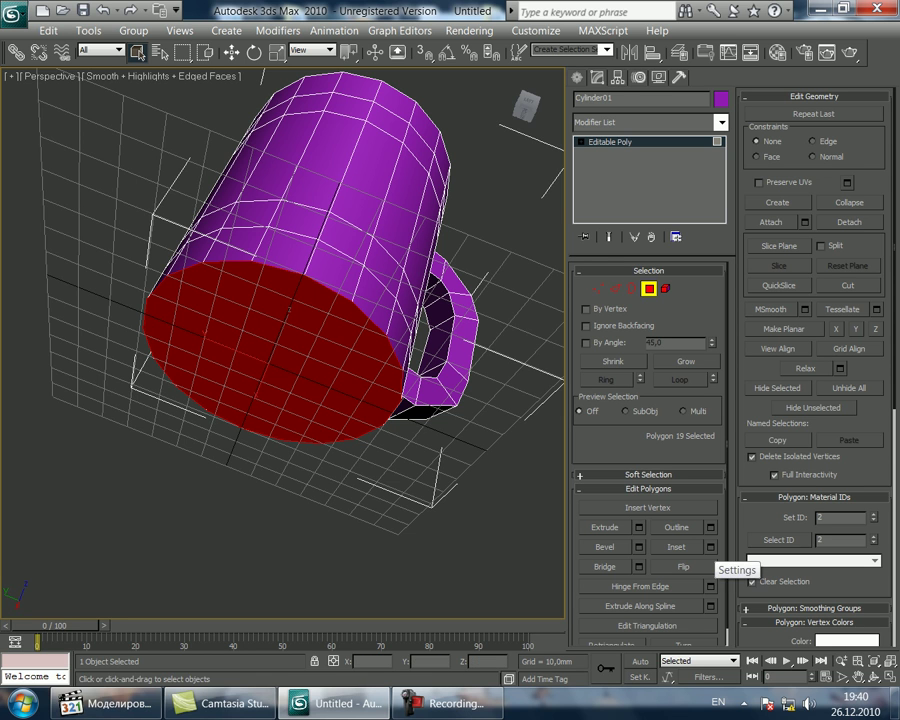
{"action": "left_click", "coordinate": [710, 547]}
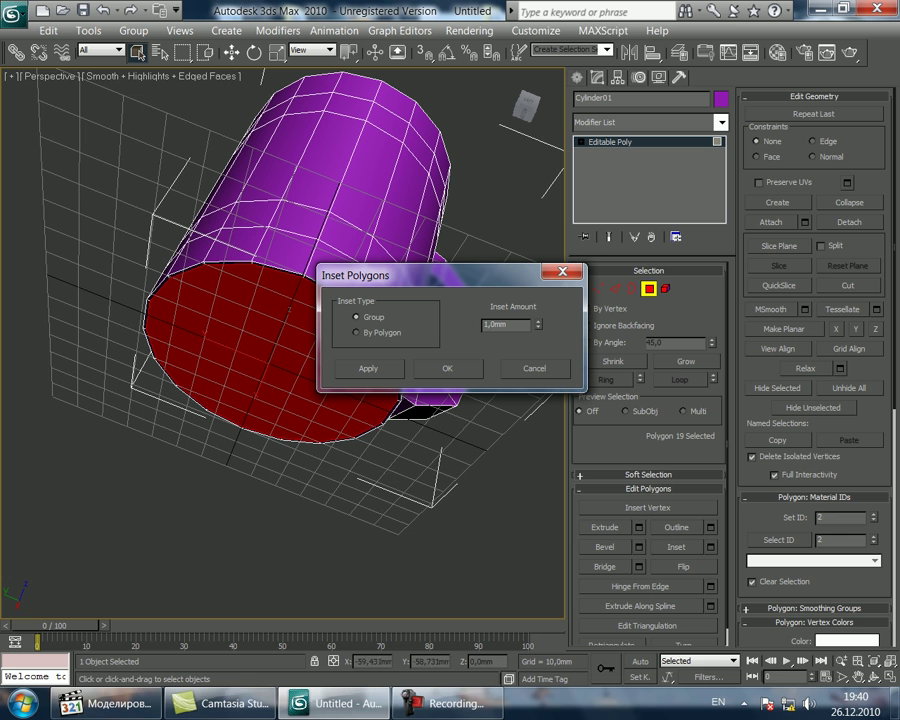
{"action": "left_click_drag", "start_coordinate": [538, 321], "coordinate": [488, 325]}
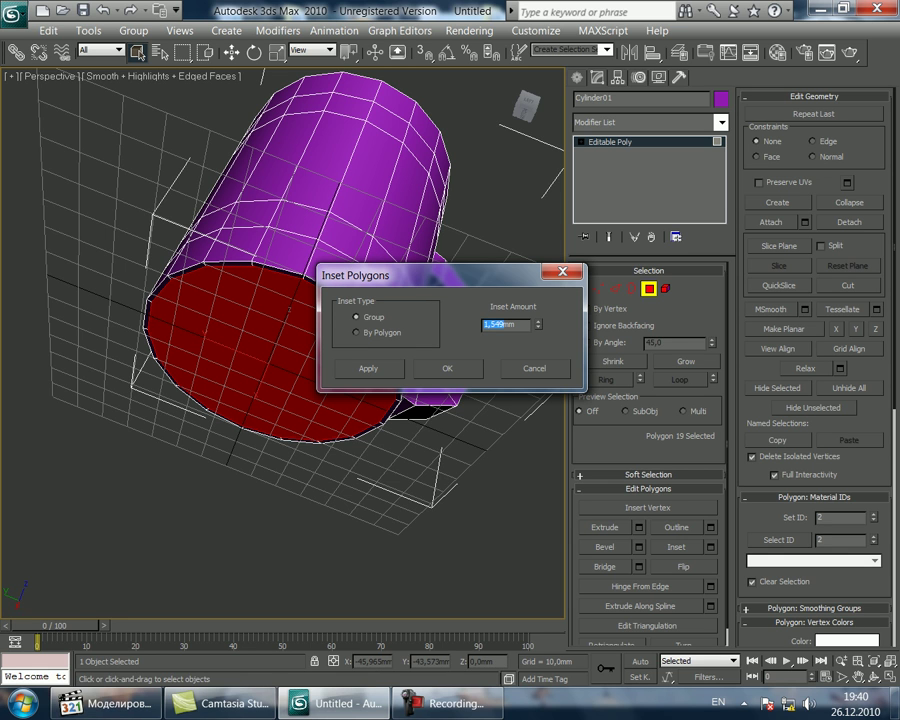
{"action": "type", "text": "6"}
{"action": "key", "text": "Return"}
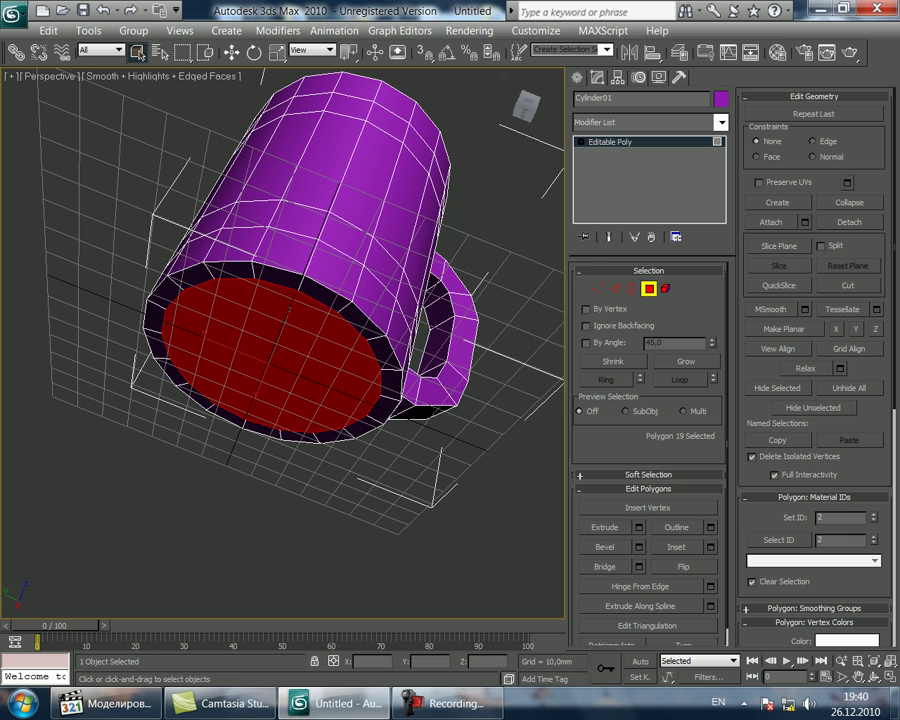
Inset the inner bottom polygon once more by 6 mm.
{"action": "left_click", "coordinate": [711, 547]}
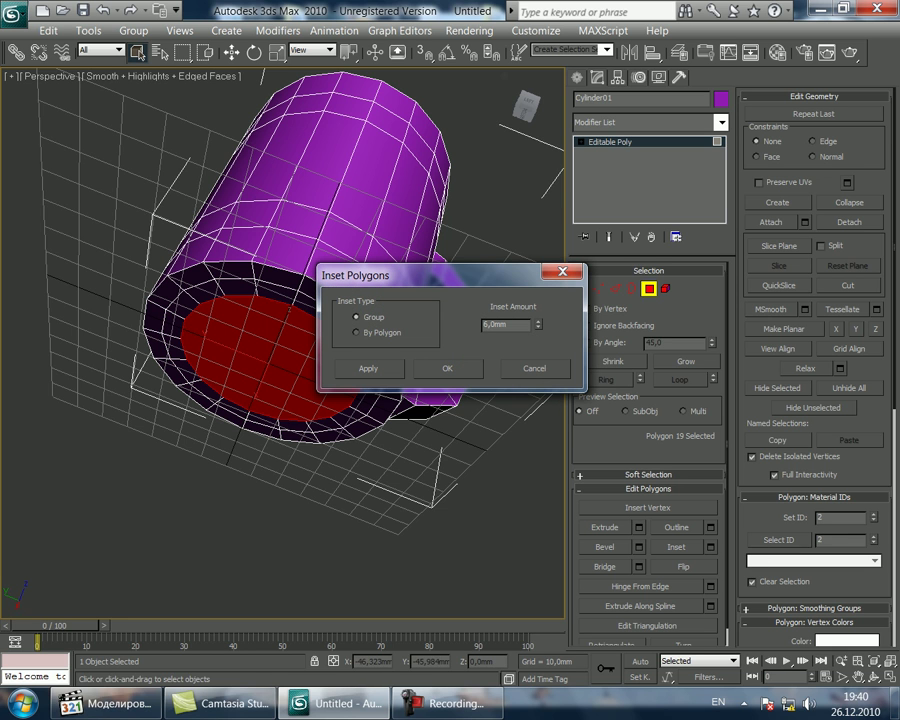
{"action": "left_click", "coordinate": [447, 369]}
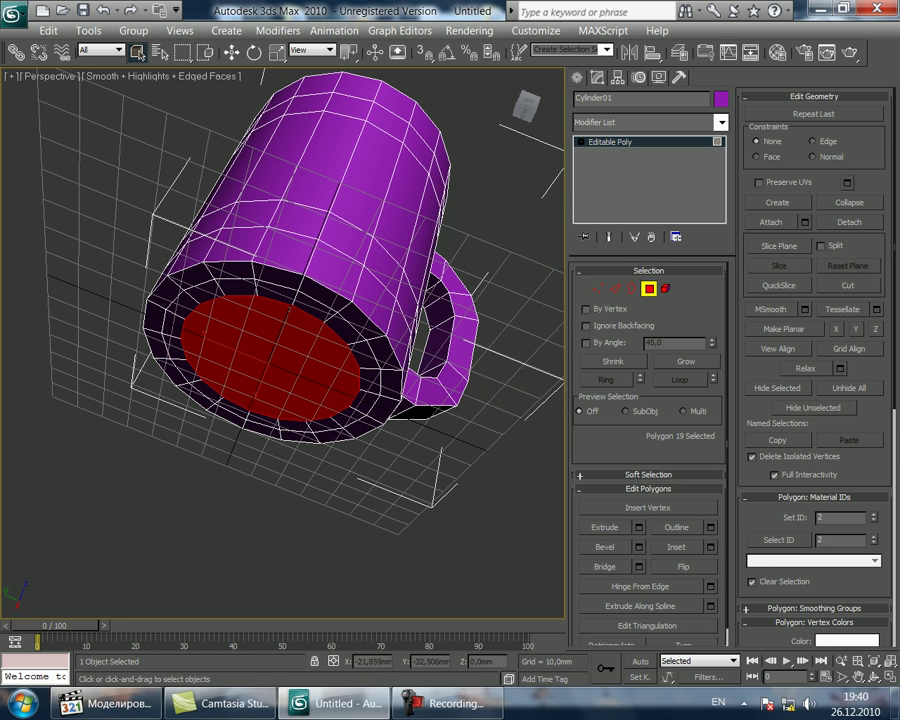
{"action": "left_click", "coordinate": [466, 704]}
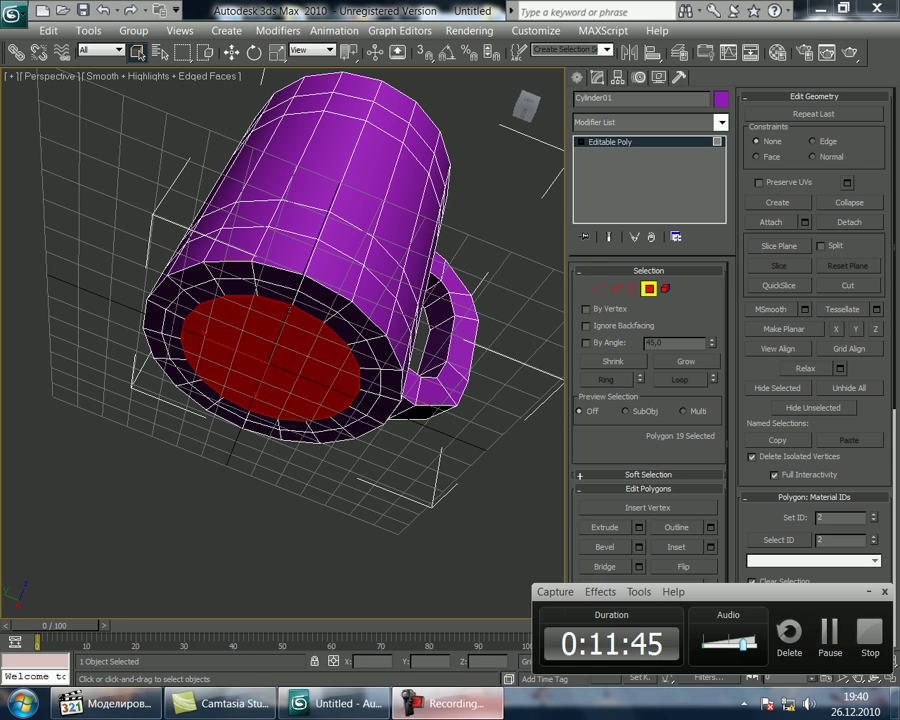
{"action": "left_click", "coordinate": [830, 637]}
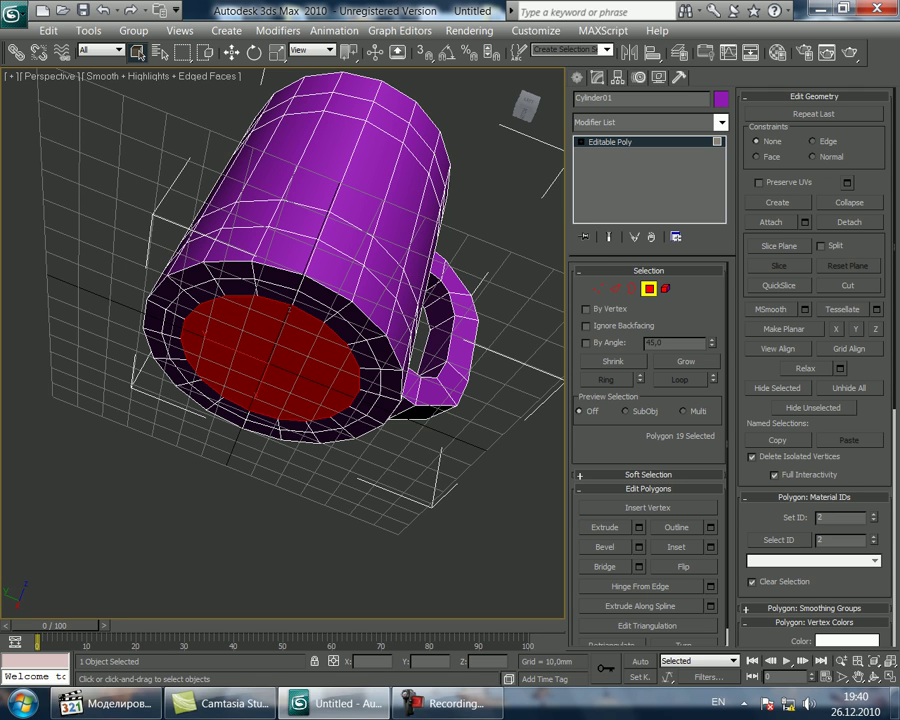
Tessellate the inner bottom polygon by Face and return to object level.
{"action": "left_click", "coordinate": [876, 309]}
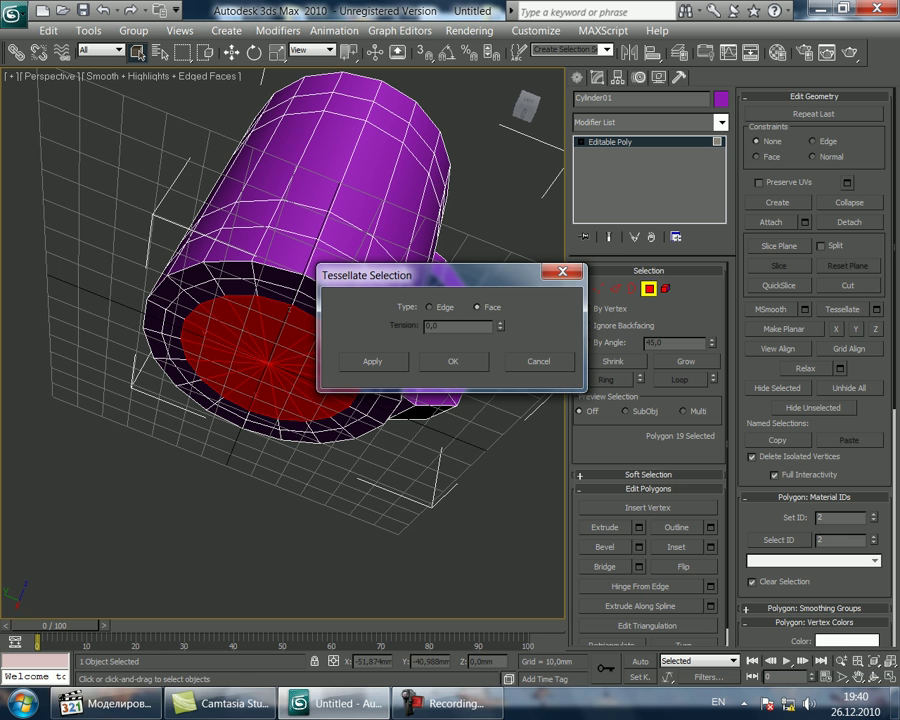
{"action": "left_click", "coordinate": [453, 362]}
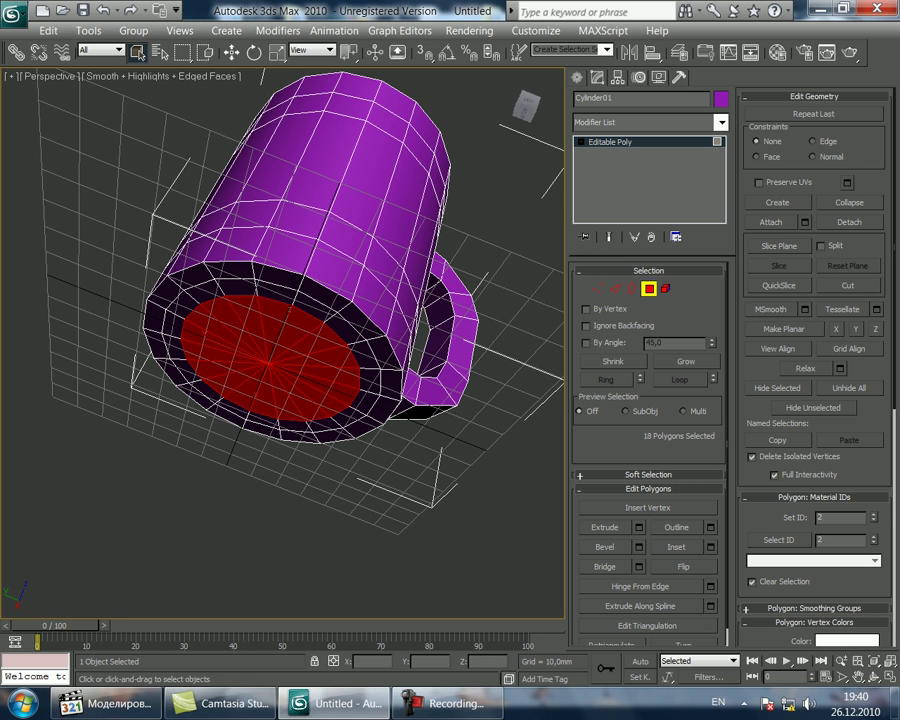
{"action": "key", "text": "4"}
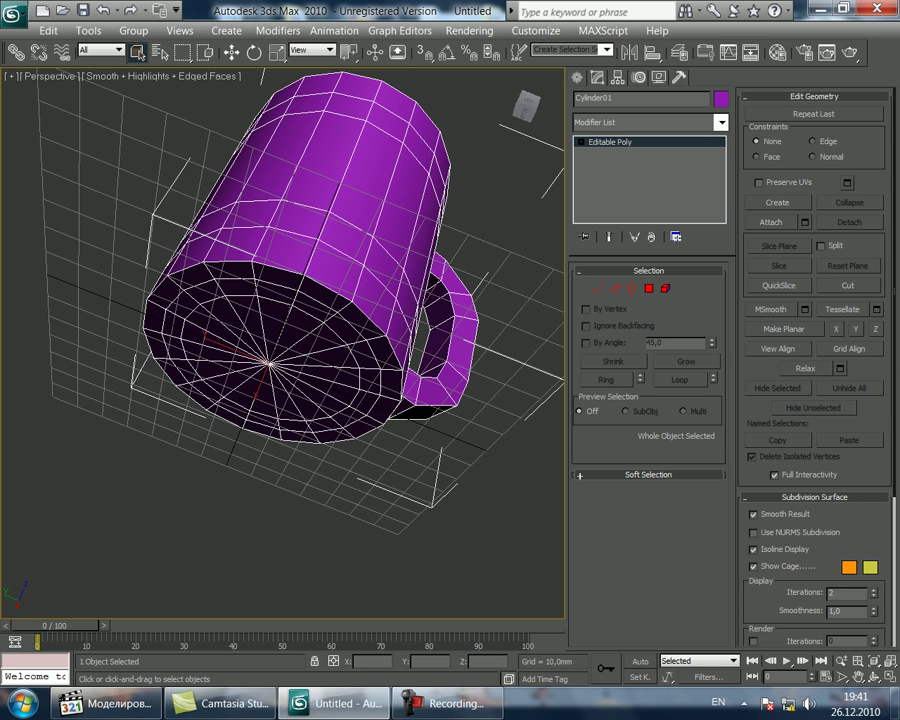
Turn on NURMS subdivision, deselect the mug and inspect its smoothed bottom and handle joints.
{"action": "key", "text": "ctrl+q"}
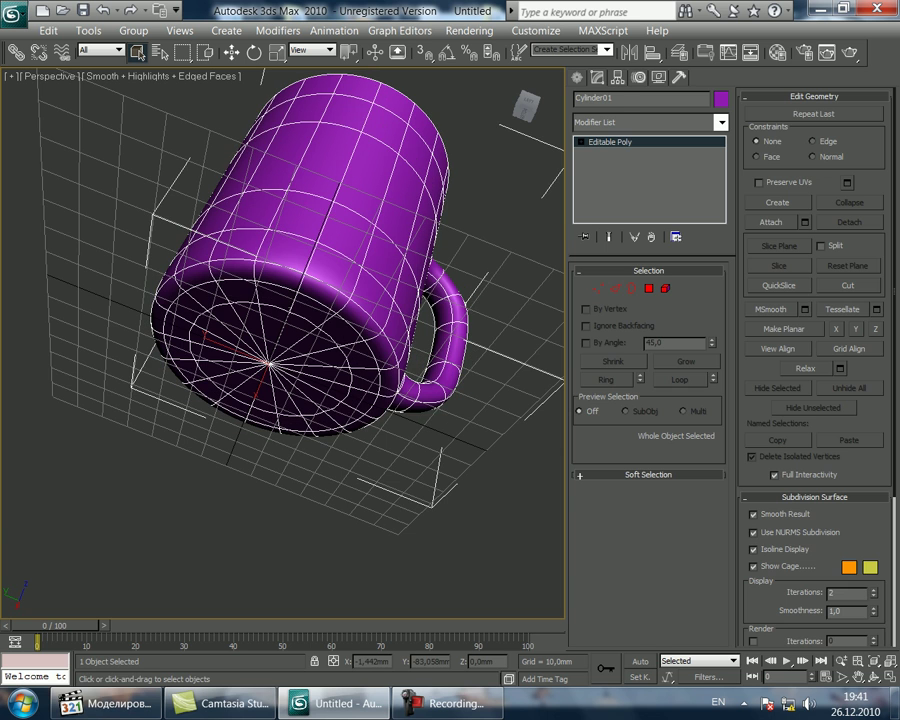
{"action": "left_click", "coordinate": [518, 448]}
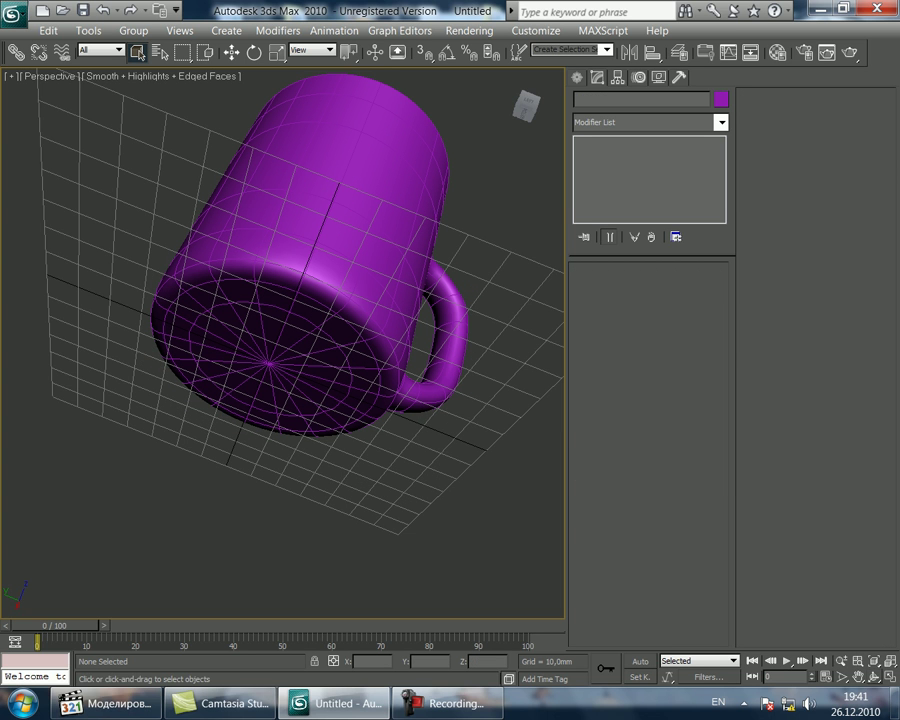
{"action": "left_click", "coordinate": [874, 677]}
{"action": "left_click_drag", "start_coordinate": [403, 380], "coordinate": [334, 378]}
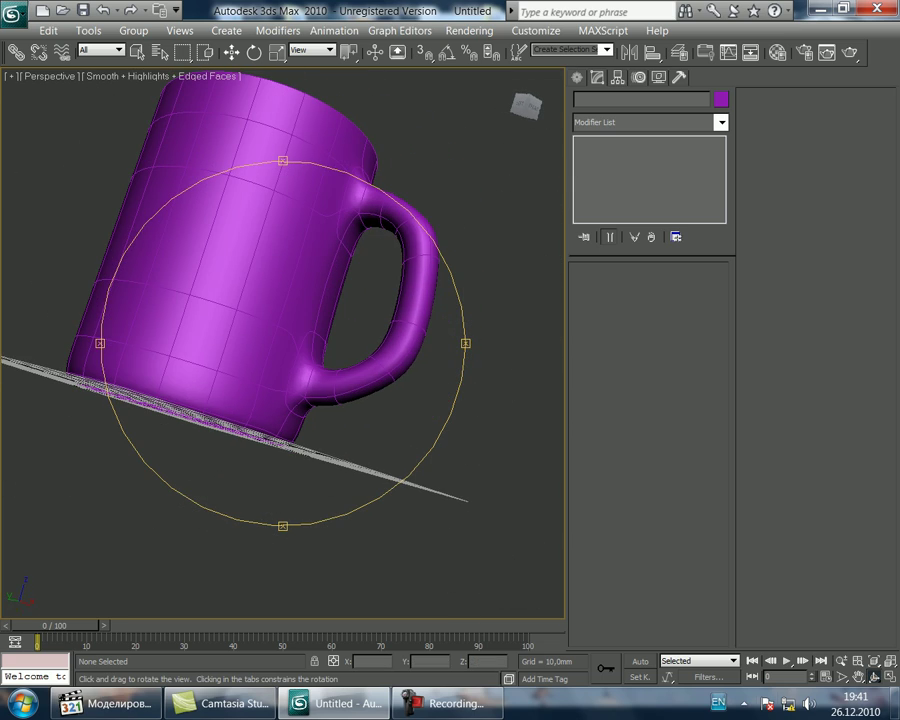
Select the mug's open top border at Border level and scale it uniformly slightly outward.
{"action": "key", "text": "F9"}
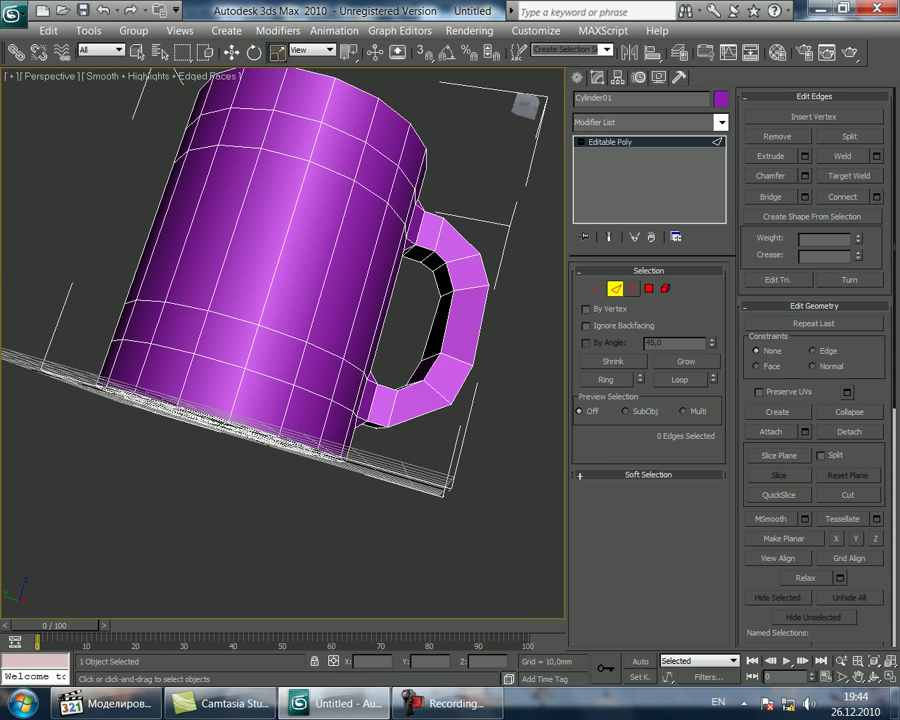
{"action": "key", "text": "3"}
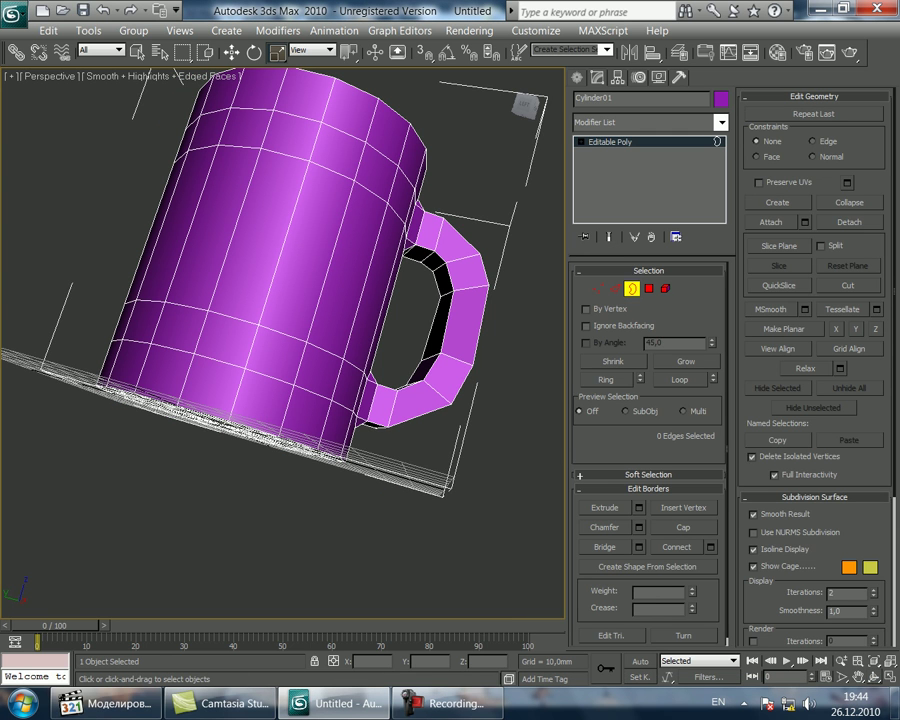
{"action": "left_click", "coordinate": [874, 677]}
{"action": "left_click_drag", "start_coordinate": [350, 262], "coordinate": [404, 310]}
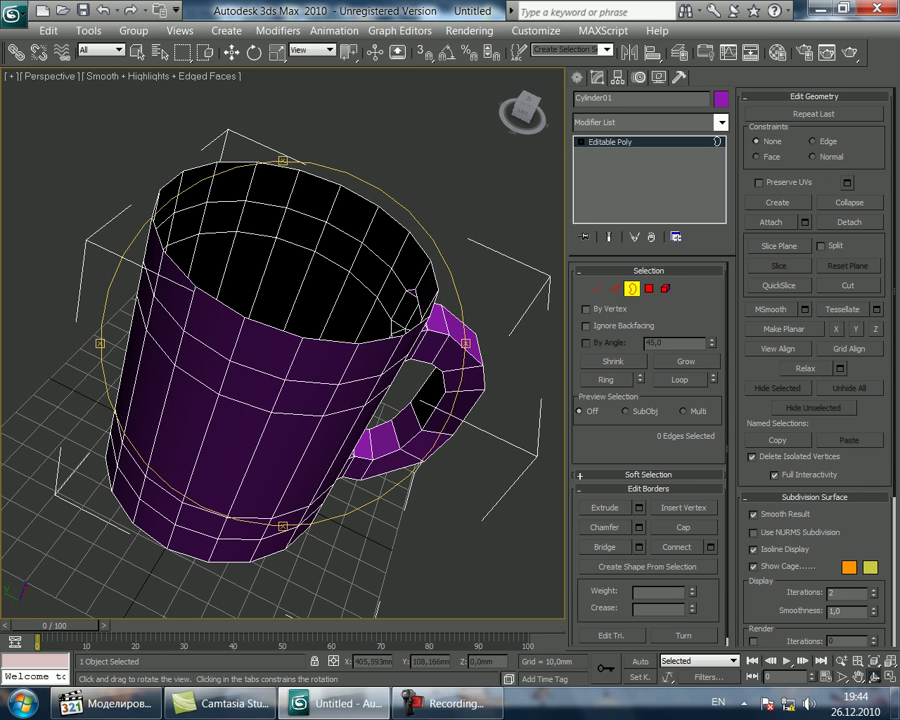
{"action": "left_click", "coordinate": [277, 52]}
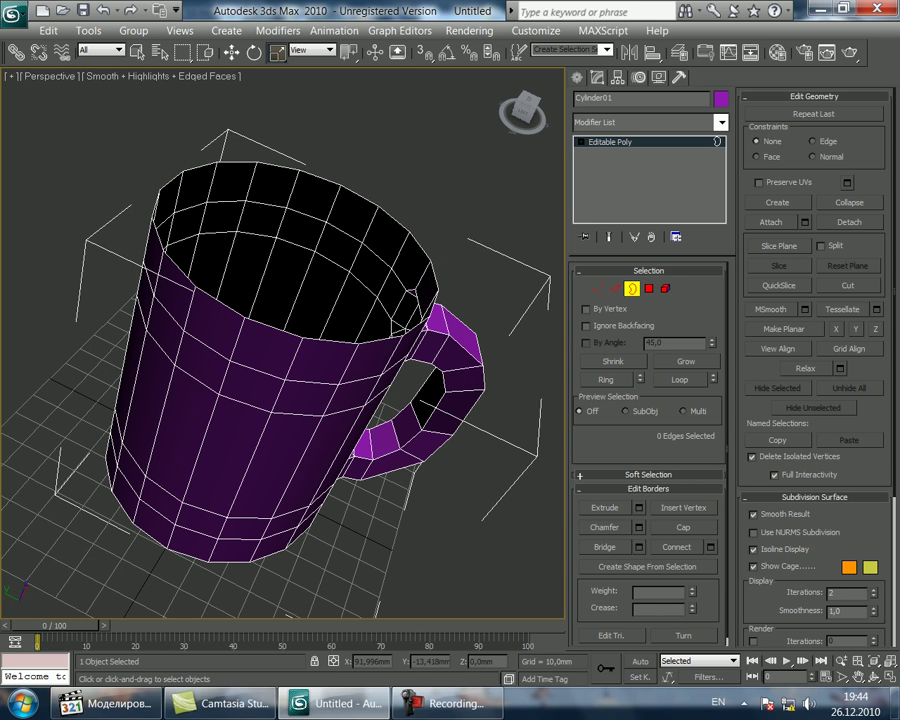
{"action": "left_click", "coordinate": [227, 162]}
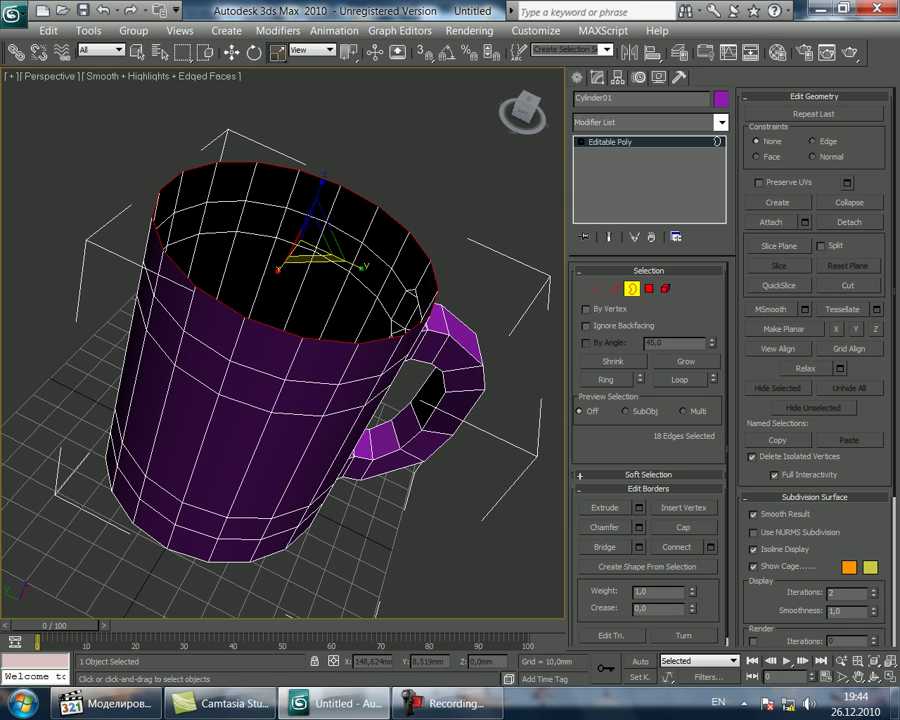
{"action": "mouse_move", "coordinate": [314, 259]}
{"action": "left_mouse_down"}
{"action": "mouse_move", "coordinate": [314, 270]}
{"action": "mouse_move", "coordinate": [314, 120]}
{"action": "mouse_move", "coordinate": [314, 371]}
{"action": "mouse_move", "coordinate": [314, 242]}
{"action": "mouse_move", "coordinate": [314, 254]}
{"action": "left_mouse_up"}
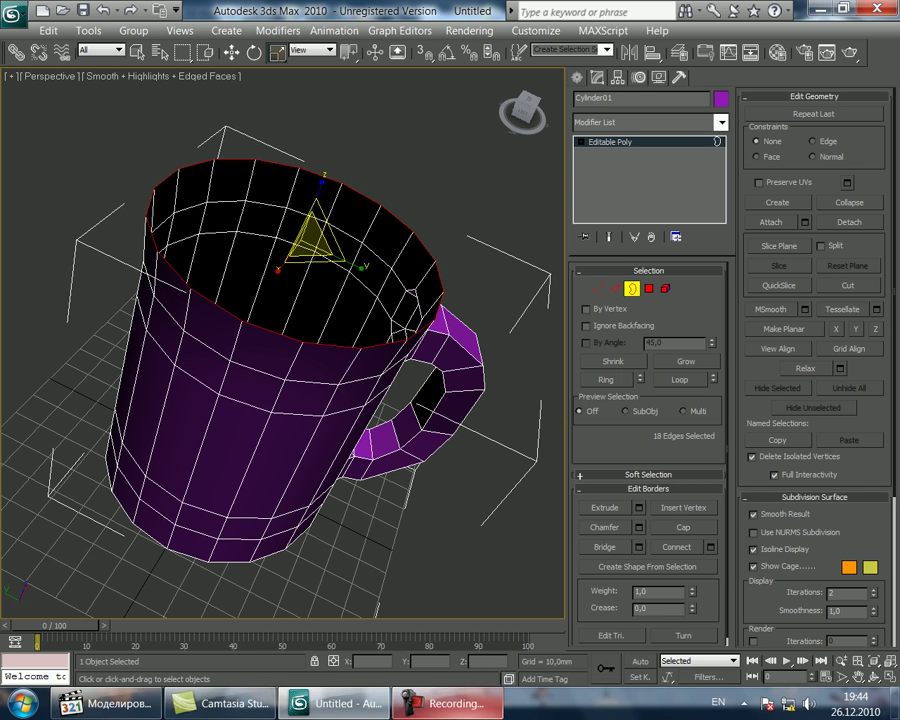
{"action": "left_click", "coordinate": [447, 703]}
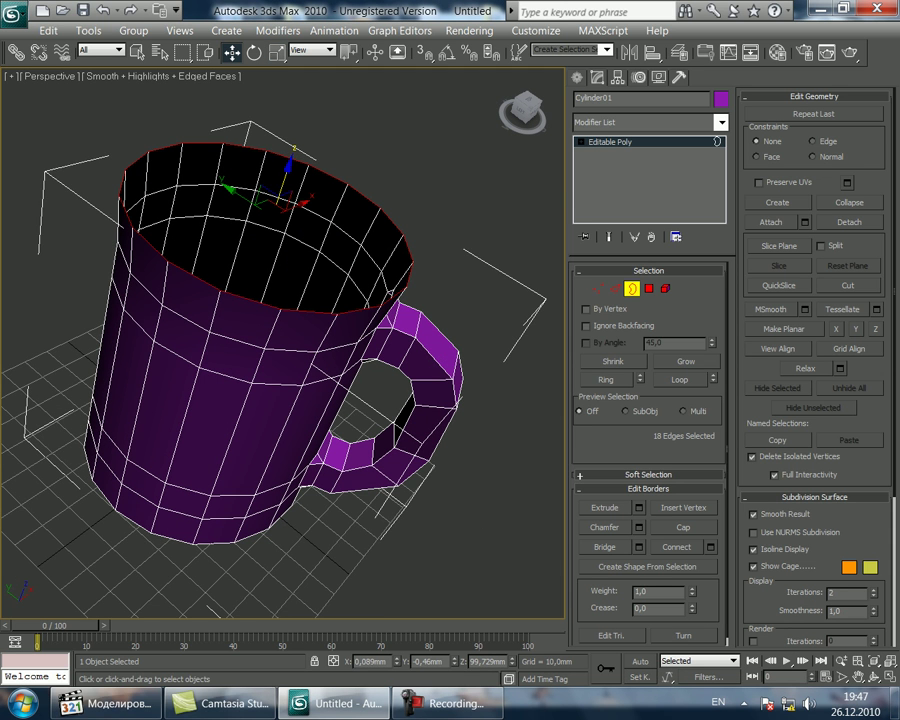
Move the selected top border down along Z to 87,009 mm and check the rim's profile from the side.
{"action": "left_click_drag", "start_coordinate": [290, 166], "coordinate": [293, 195]}
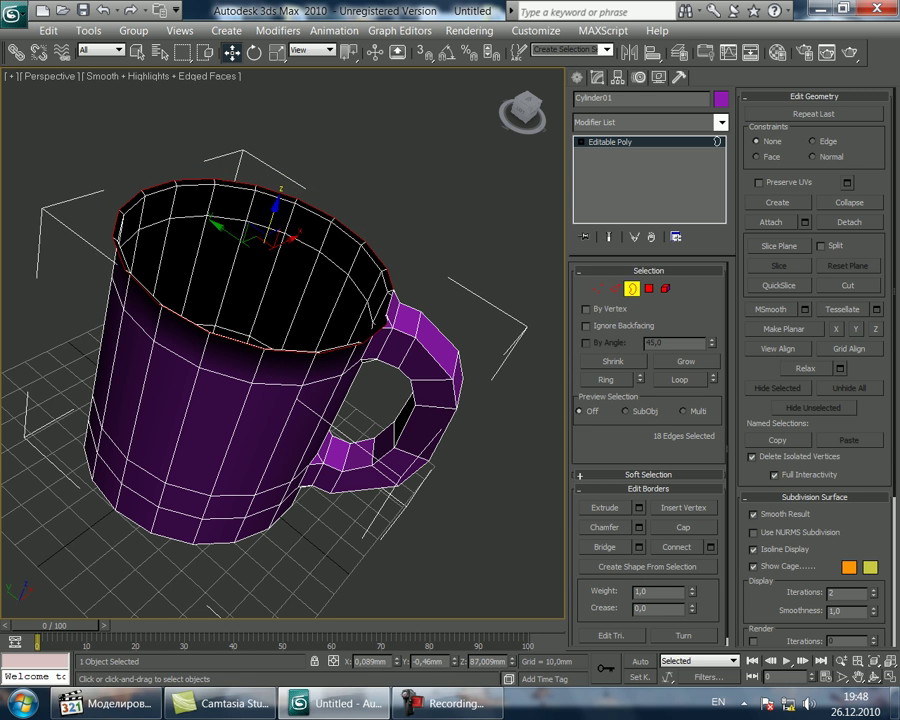
{"action": "left_click", "coordinate": [874, 677]}
{"action": "left_click_drag", "start_coordinate": [405, 440], "coordinate": [390, 378]}
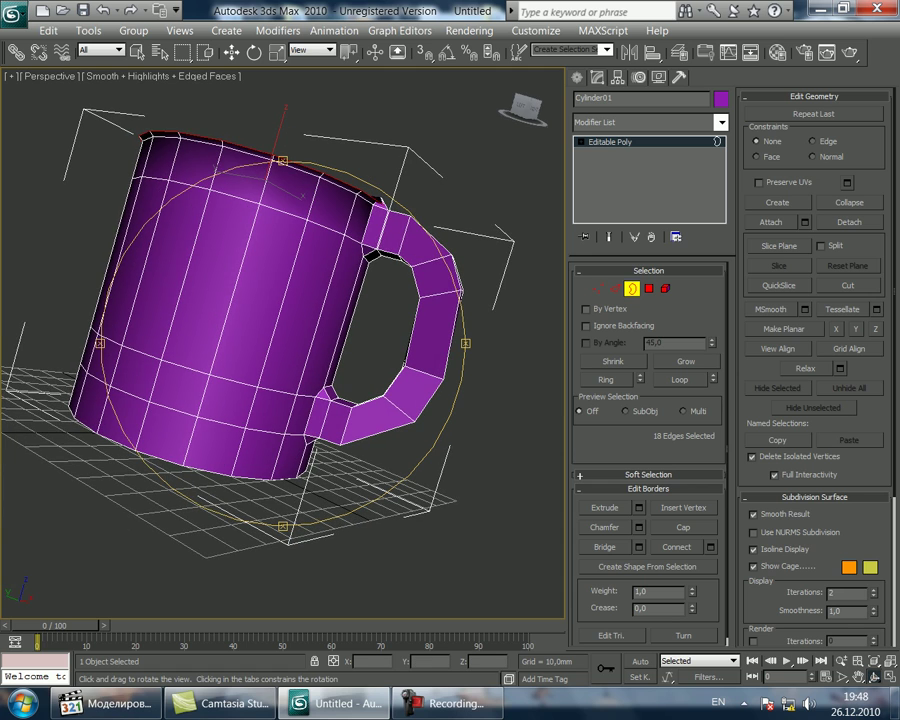
{"action": "left_click_drag", "start_coordinate": [345, 455], "coordinate": [342, 514]}
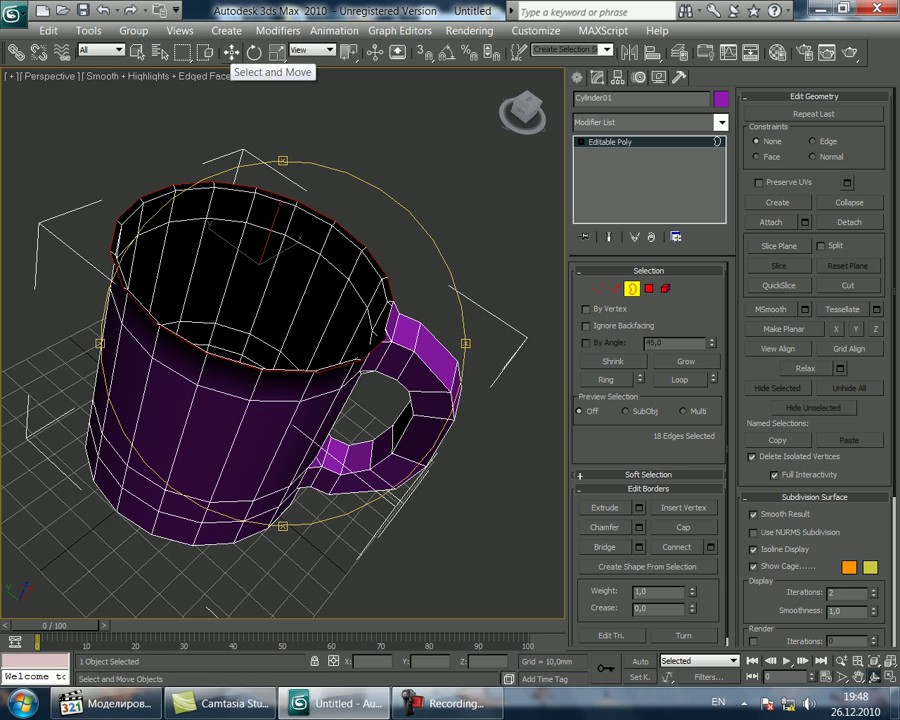
Extend the rim upward by pulling new polygons from the top border along Z to 95,955 mm.
{"action": "left_click", "coordinate": [231, 52]}
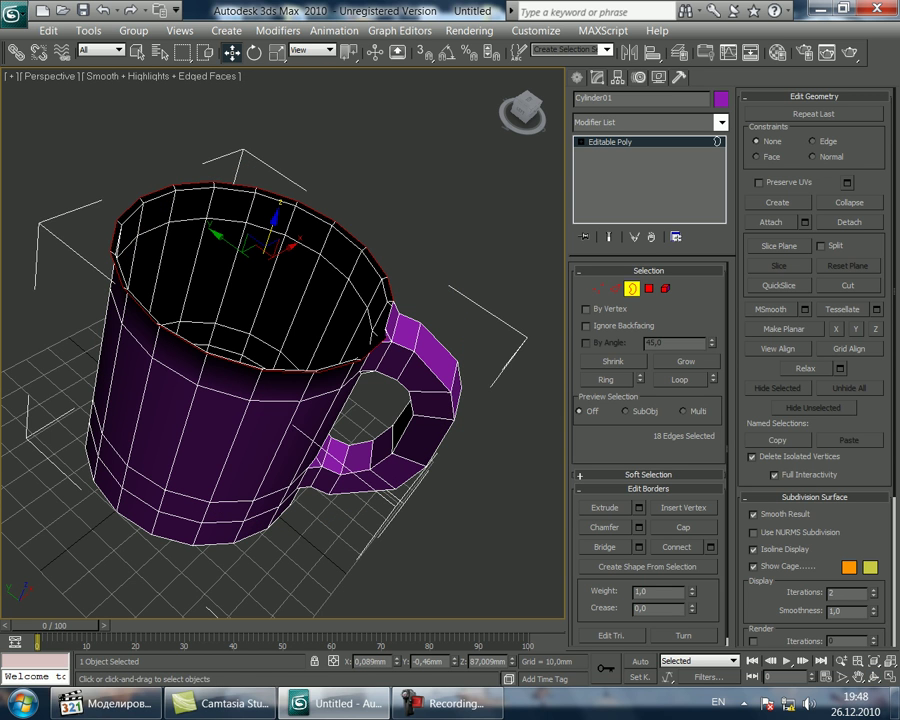
{"action": "left_click_drag", "start_coordinate": [271, 232], "coordinate": [277, 213], "text": "shift"}
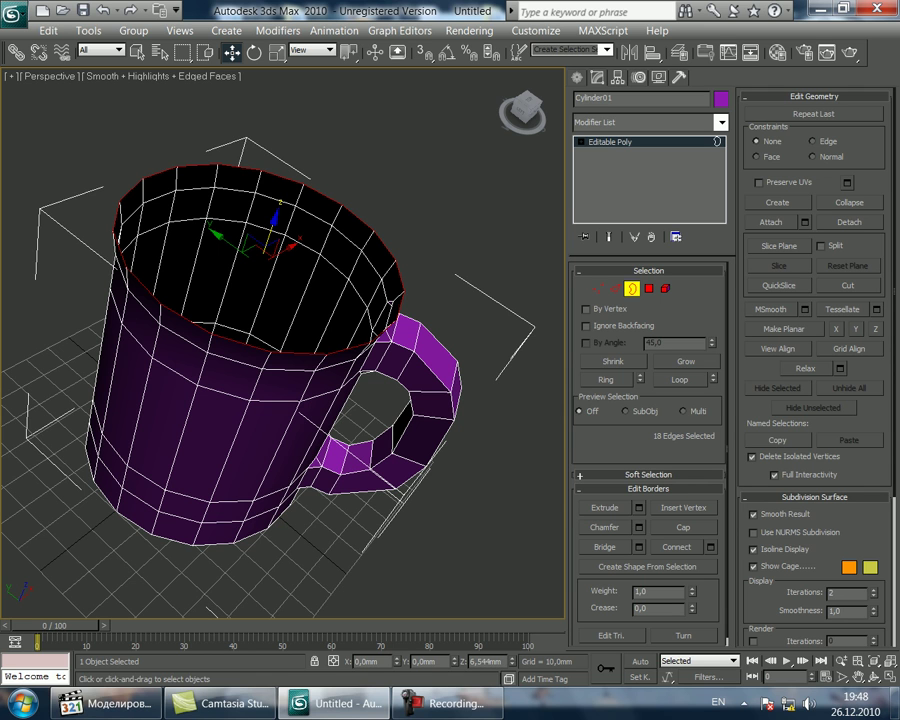
{"action": "left_click_drag", "start_coordinate": [277, 213], "coordinate": [279, 205], "text": "shift"}
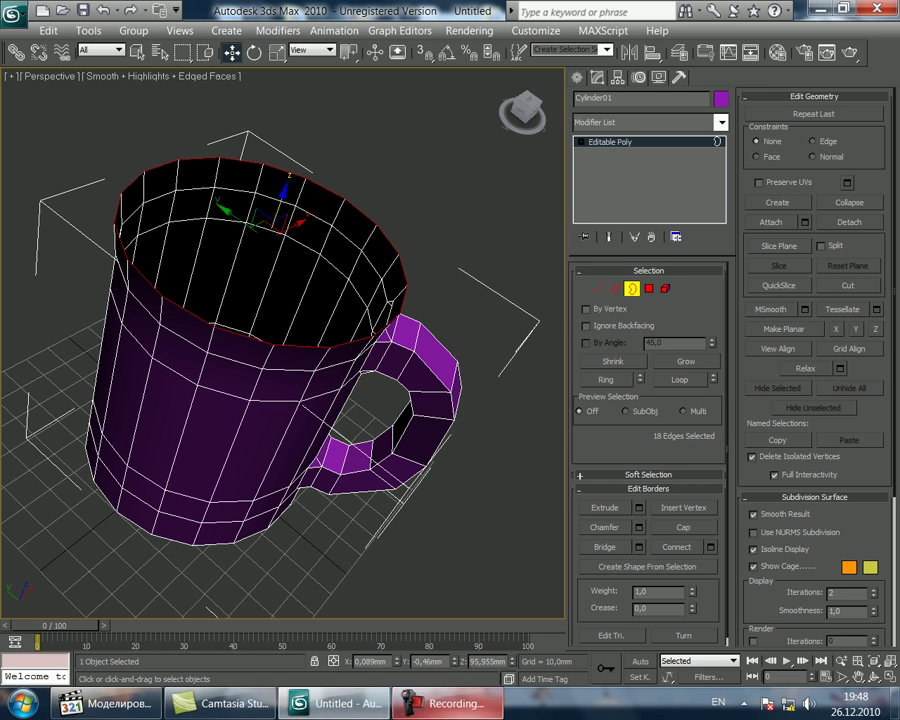
{"action": "left_click", "coordinate": [446, 704]}
{"action": "left_click", "coordinate": [827, 627]}
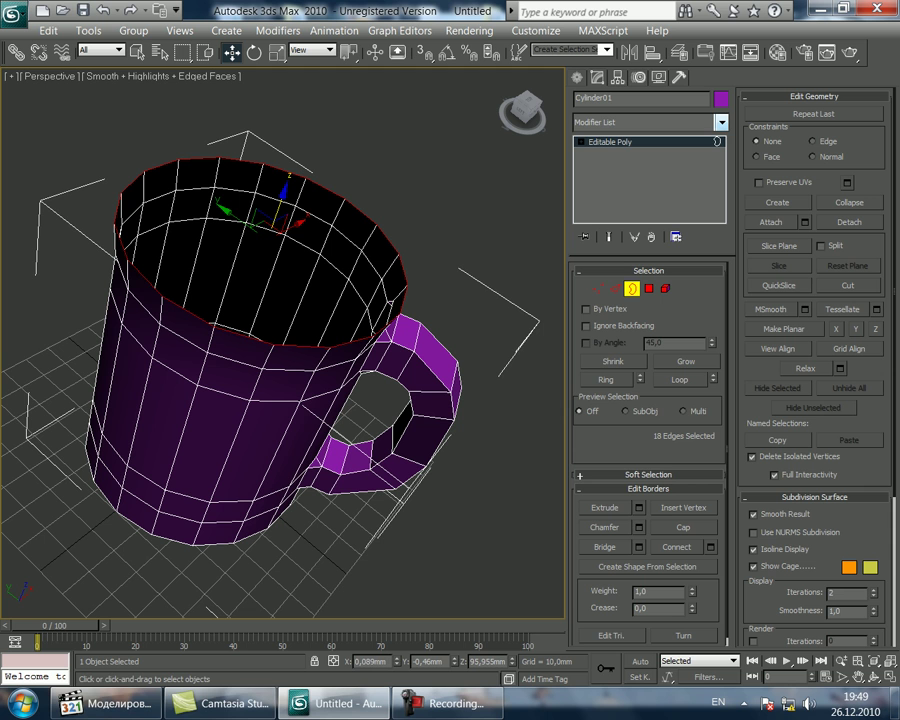
Apply a Shell modifier to the mug to give its walls thickness.
{"action": "left_click", "coordinate": [721, 122]}
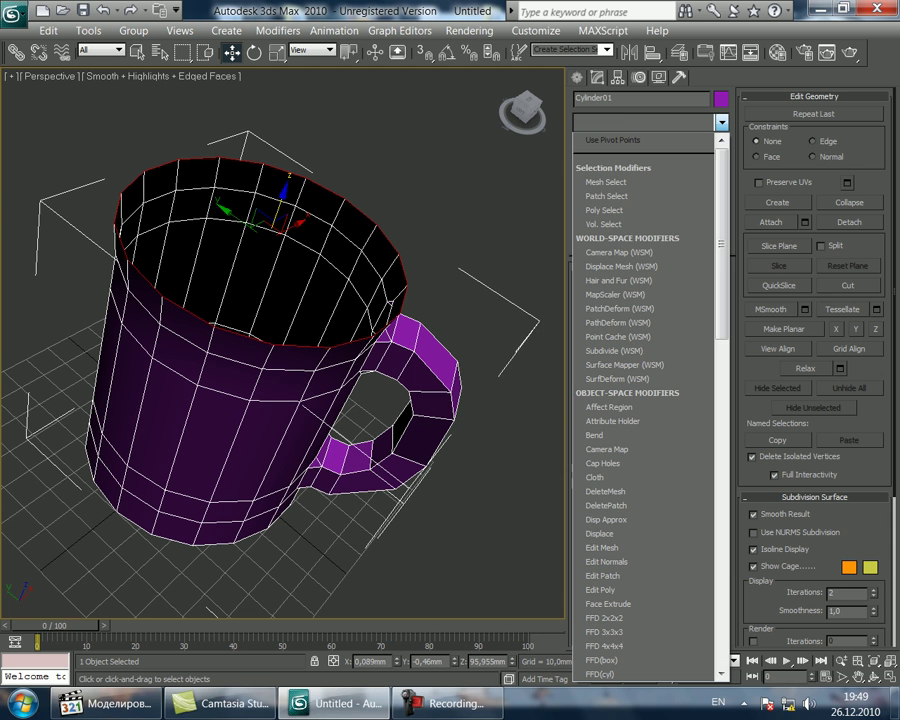
{"action": "left_click_drag", "start_coordinate": [721, 200], "coordinate": [721, 211]}
{"action": "scroll", "coordinate": [645, 400], "scroll_direction": "down", "scroll_amount": 8}
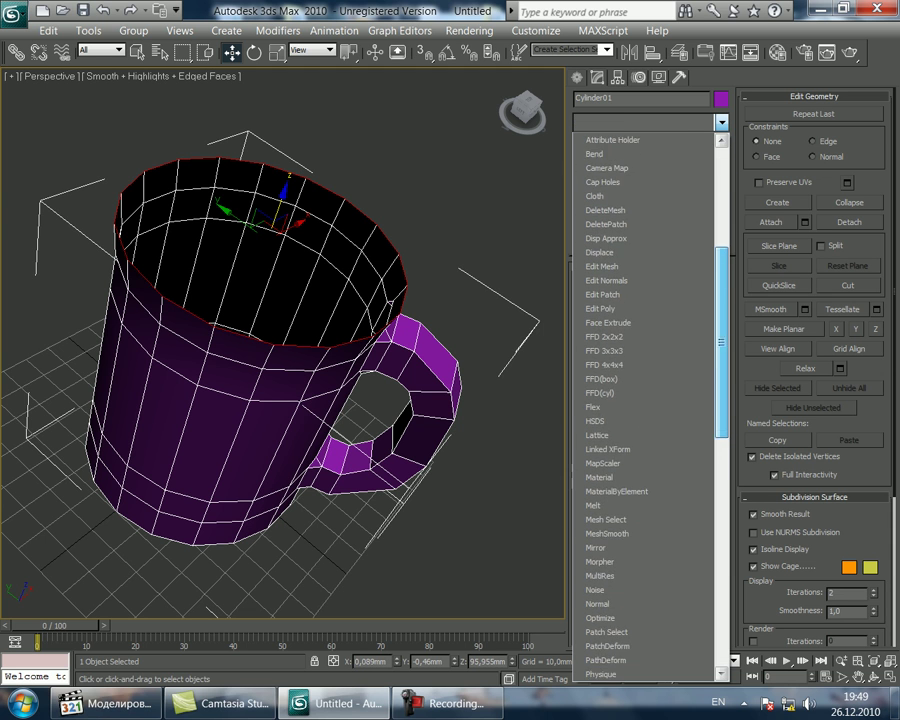
{"action": "scroll", "coordinate": [645, 400], "scroll_direction": "down", "scroll_amount": 4}
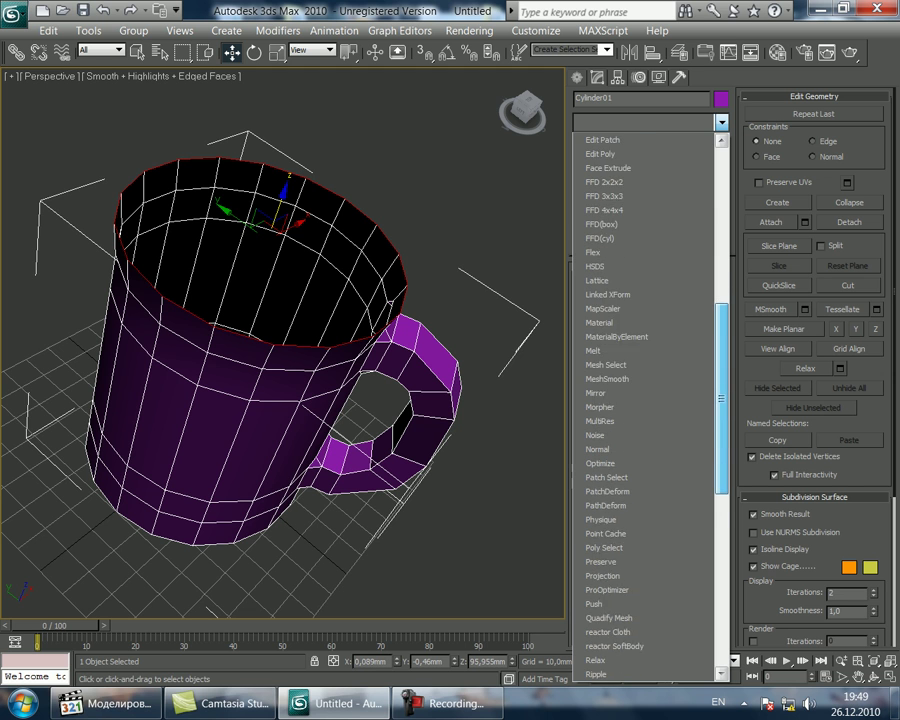
{"action": "scroll", "coordinate": [620, 560], "scroll_direction": "down", "scroll_amount": 1}
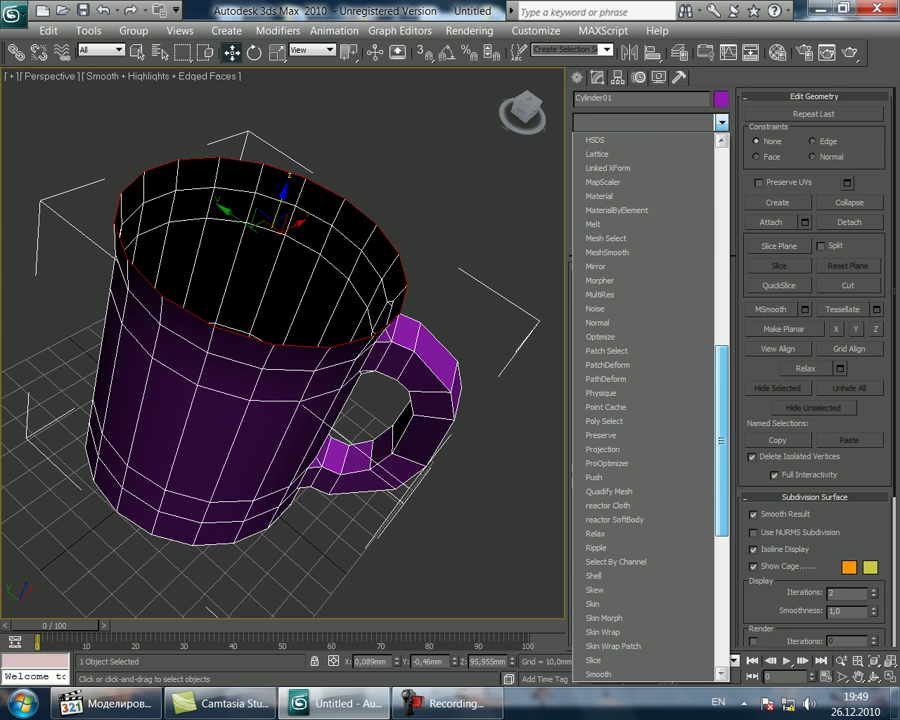
{"action": "left_click", "coordinate": [600, 576]}
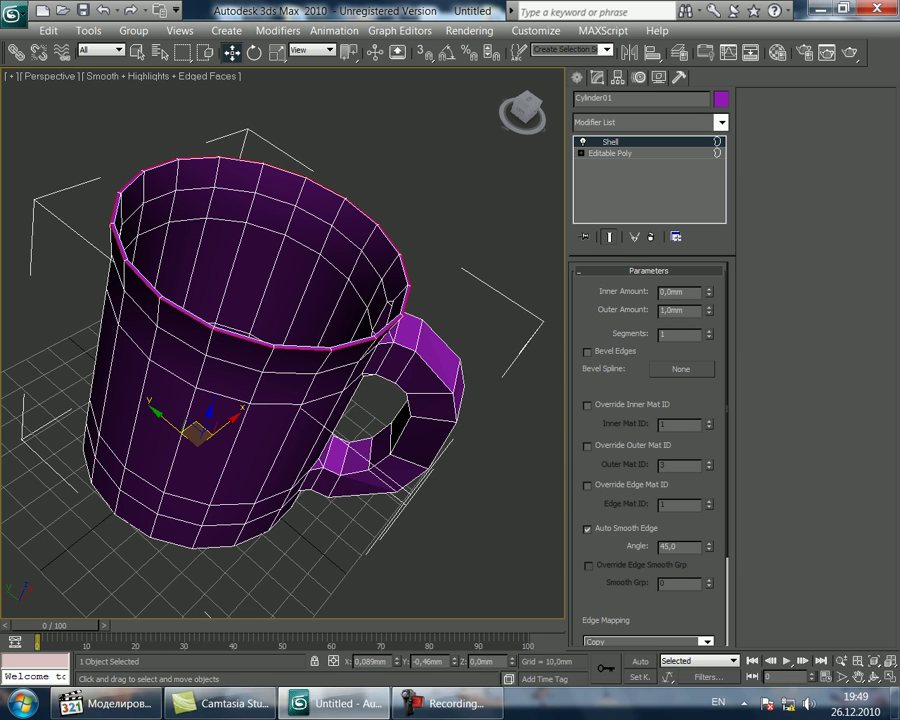
{"action": "left_click", "coordinate": [440, 703]}
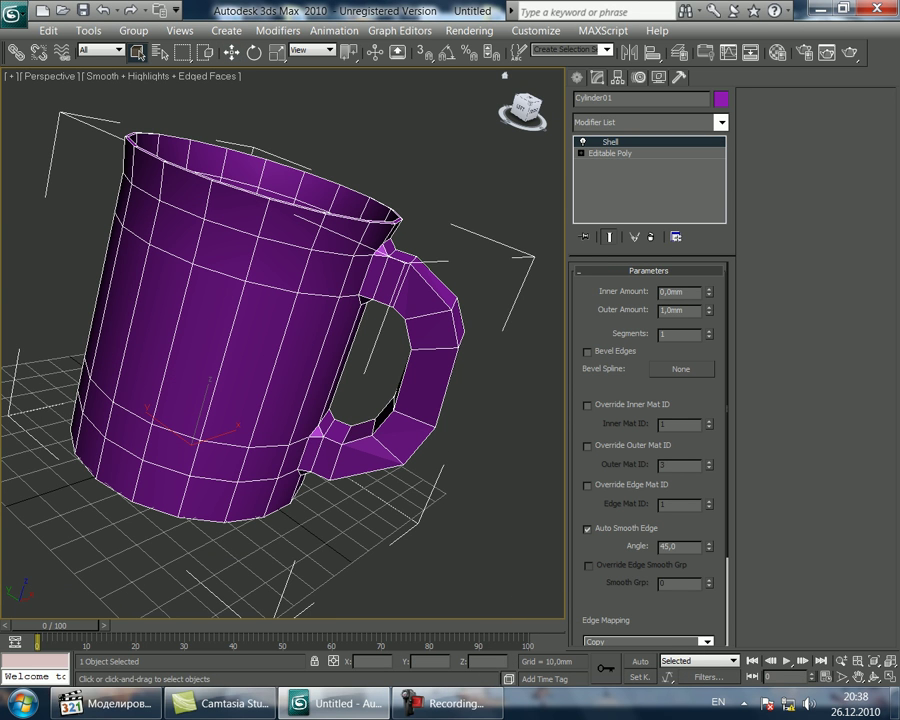
Turn on Straighten Corners in the mug's Shell modifier and close the antispyware programs window.
{"action": "scroll", "coordinate": [650, 455], "scroll_direction": "down", "scroll_amount": 3}
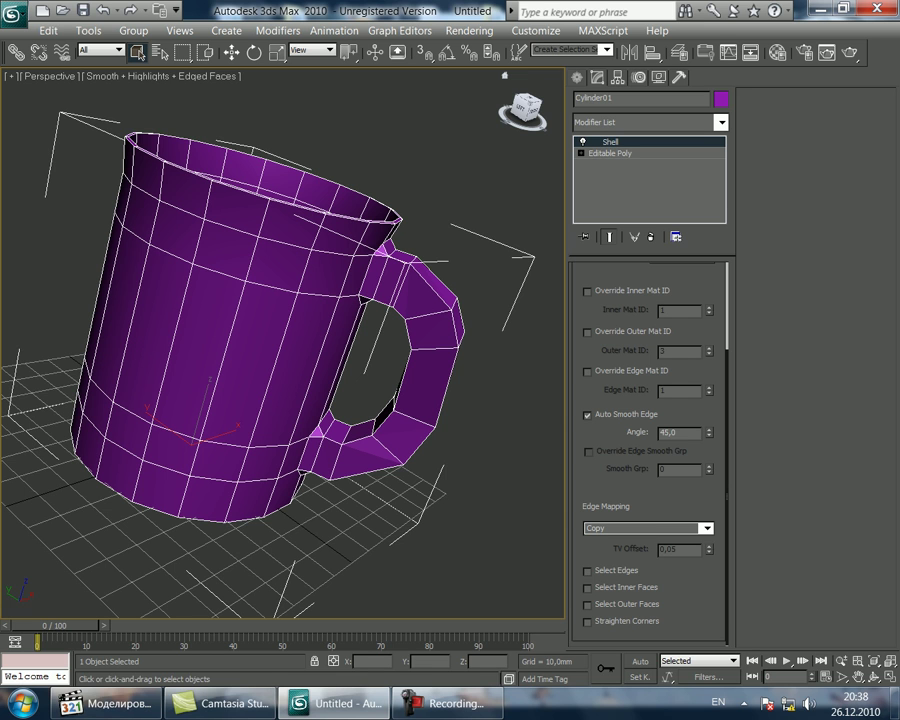
{"action": "left_click", "coordinate": [587, 622]}
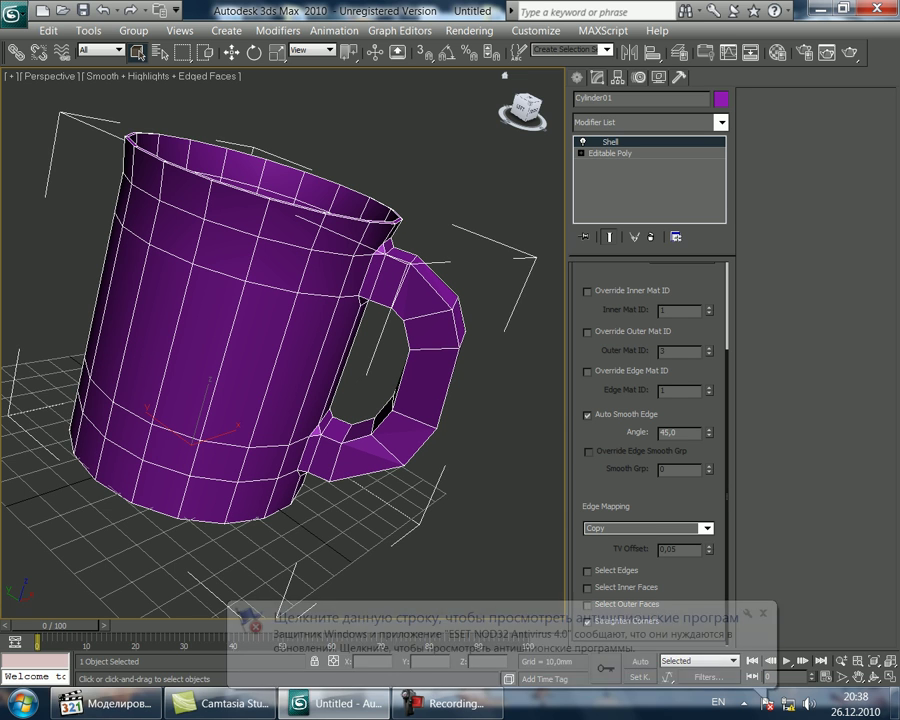
{"action": "left_click", "coordinate": [587, 622]}
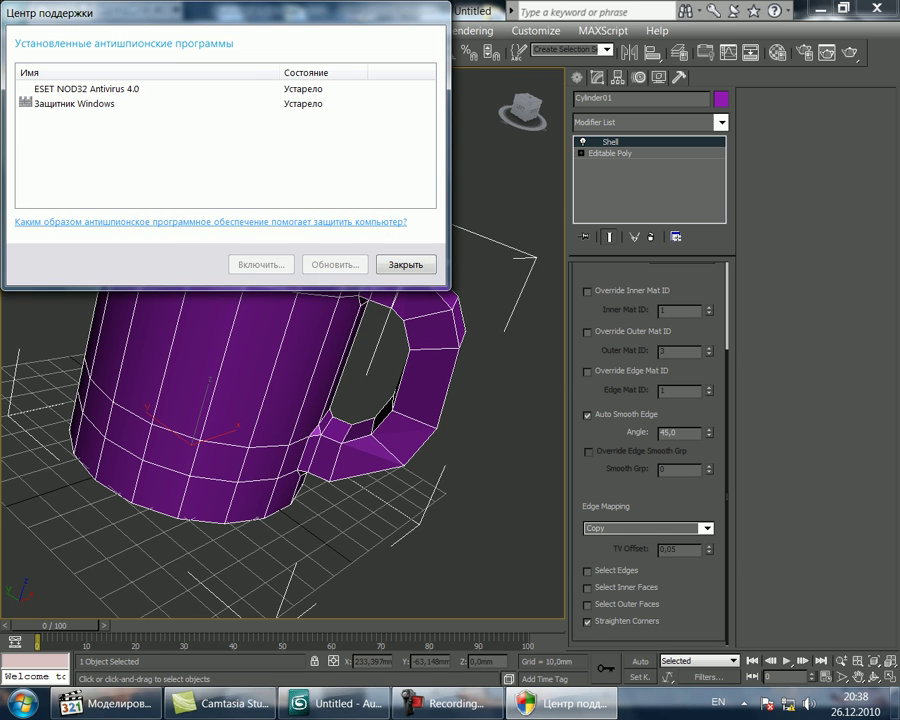
{"action": "left_click", "coordinate": [406, 265]}
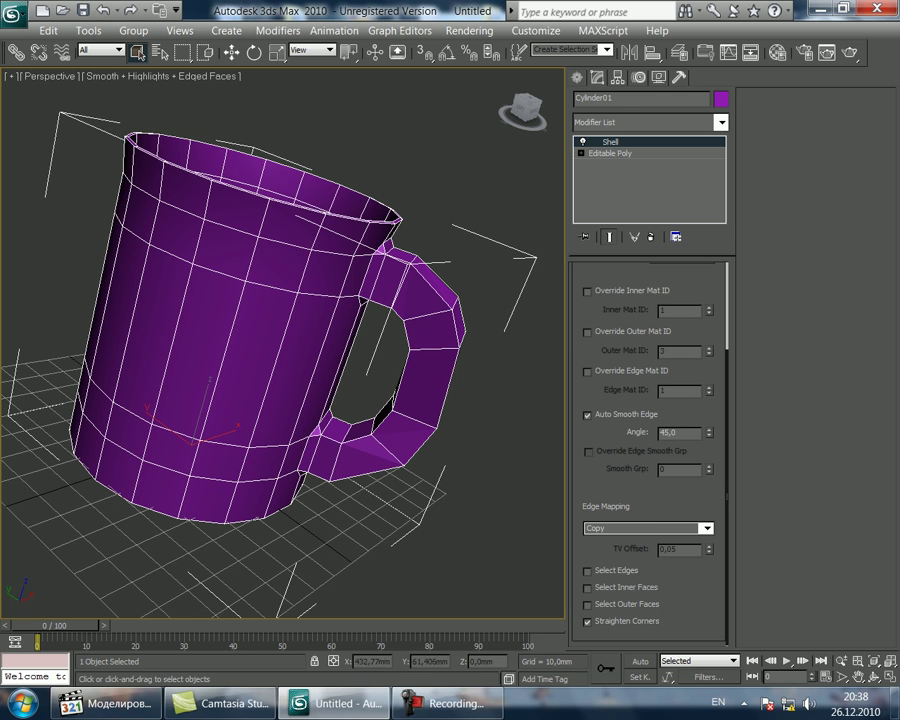
{"action": "left_click", "coordinate": [495, 300]}
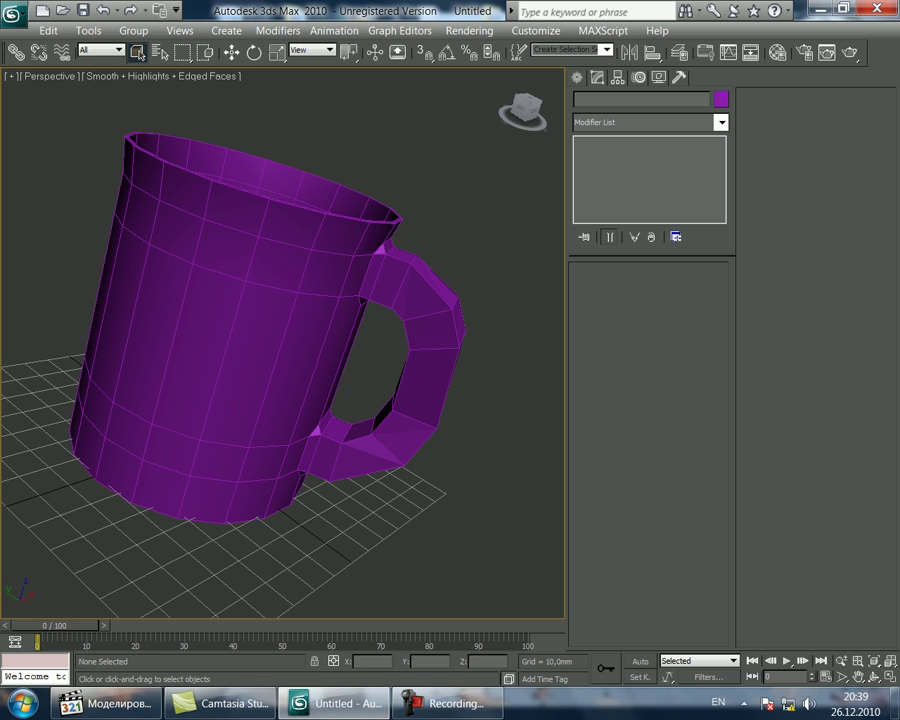
Reselect the mug, turn on NURMS subdivision at its Editable Poly level beneath the Shell modifier, and deselect it.
{"action": "left_click", "coordinate": [721, 122]}
{"action": "left_click", "coordinate": [721, 122]}
{"action": "left_click", "coordinate": [425, 300]}
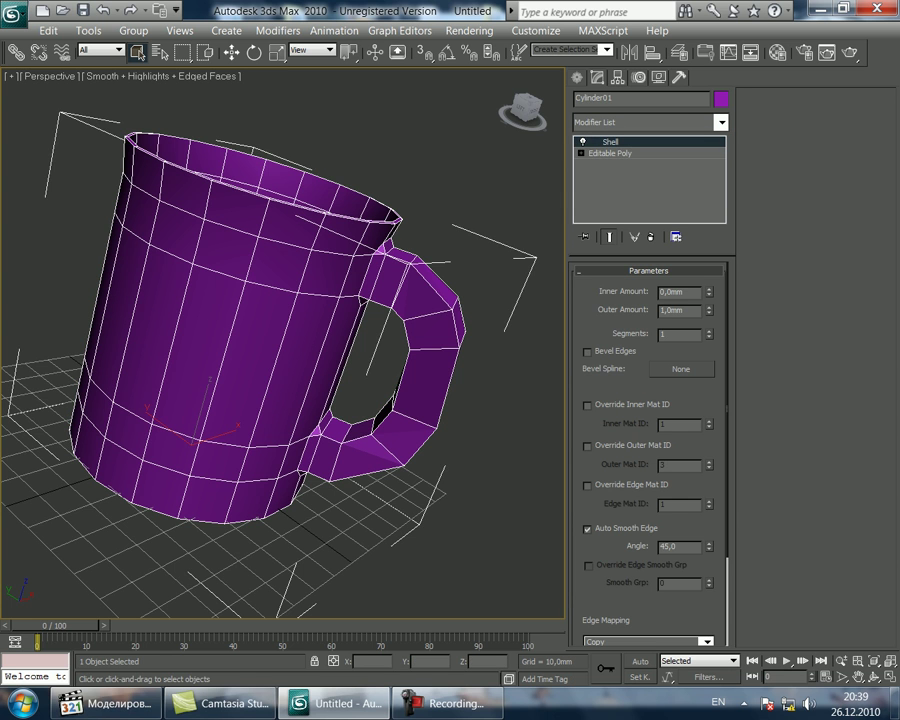
{"action": "left_click", "coordinate": [610, 153]}
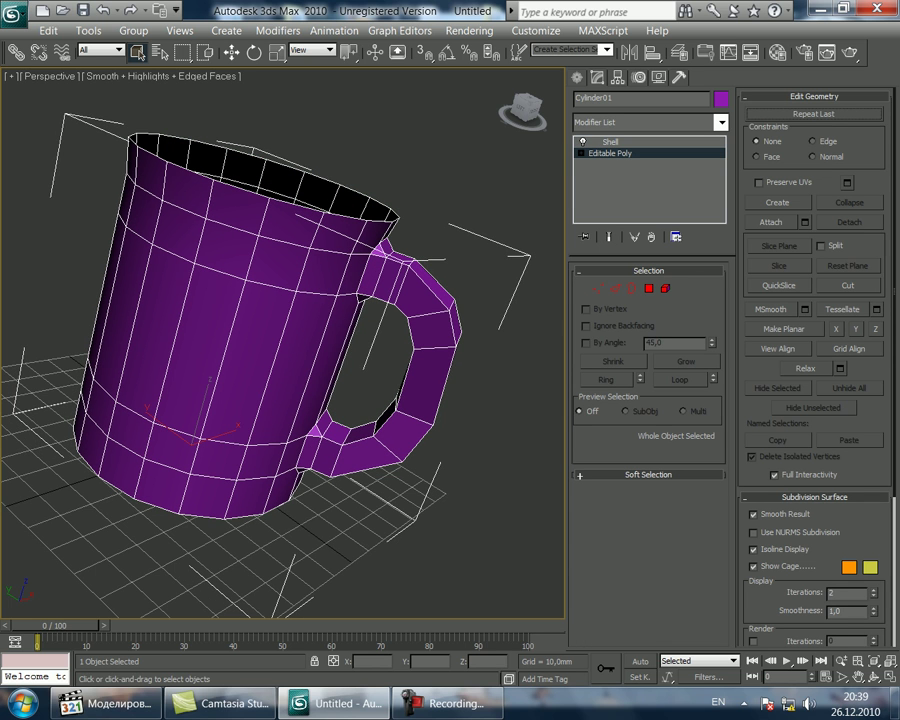
{"action": "left_click", "coordinate": [754, 533]}
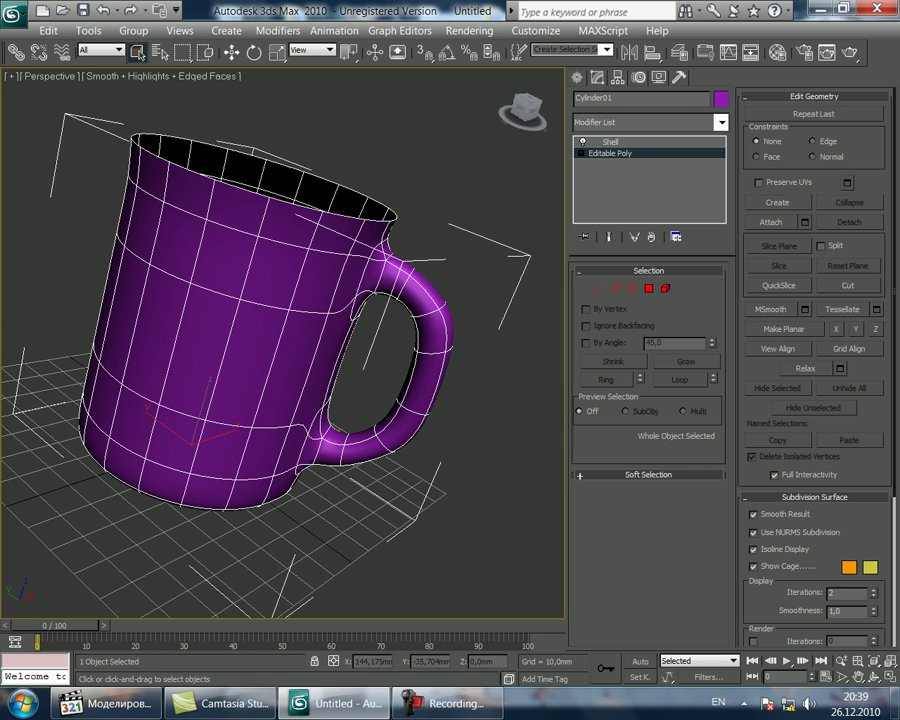
{"action": "left_click", "coordinate": [466, 411]}
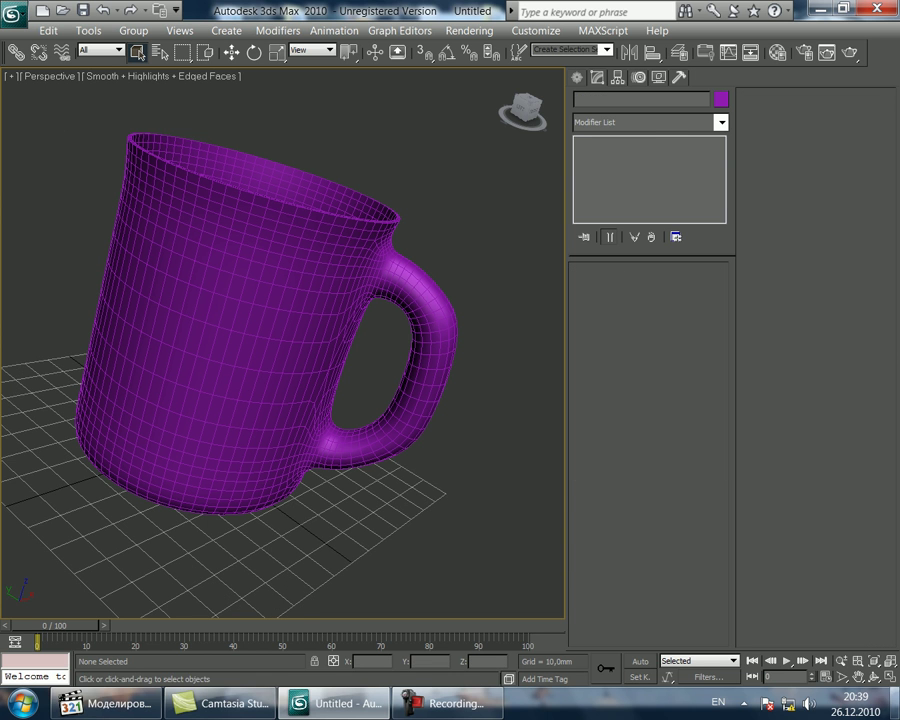
Render the Perspective view of the finished mug with the handle turned partly behind it, and close the rendered frame.
{"action": "left_click", "coordinate": [874, 677]}
{"action": "left_click_drag", "start_coordinate": [265, 375], "coordinate": [405, 395]}
{"action": "left_click_drag", "start_coordinate": [575, 455], "coordinate": [499, 388]}
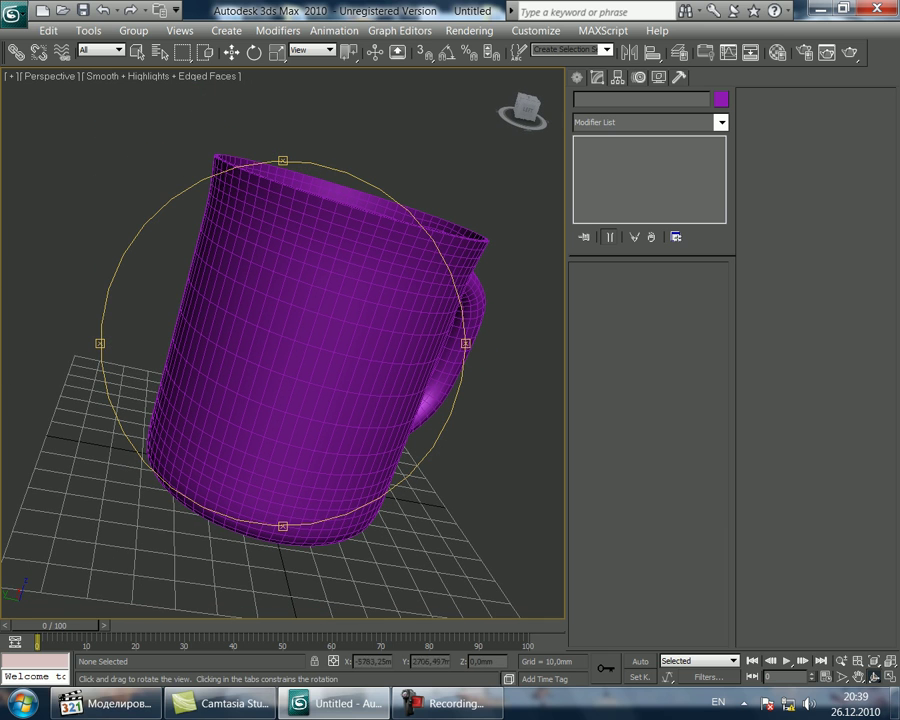
{"action": "left_click", "coordinate": [849, 53]}
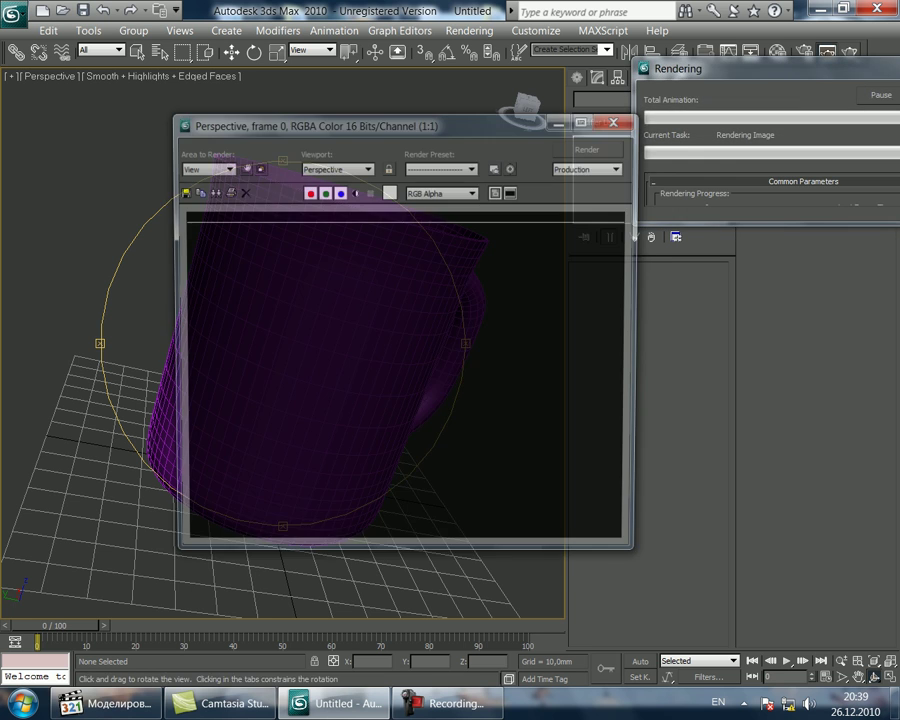
{"action": "left_click_drag", "start_coordinate": [480, 122], "coordinate": [399, 122]}
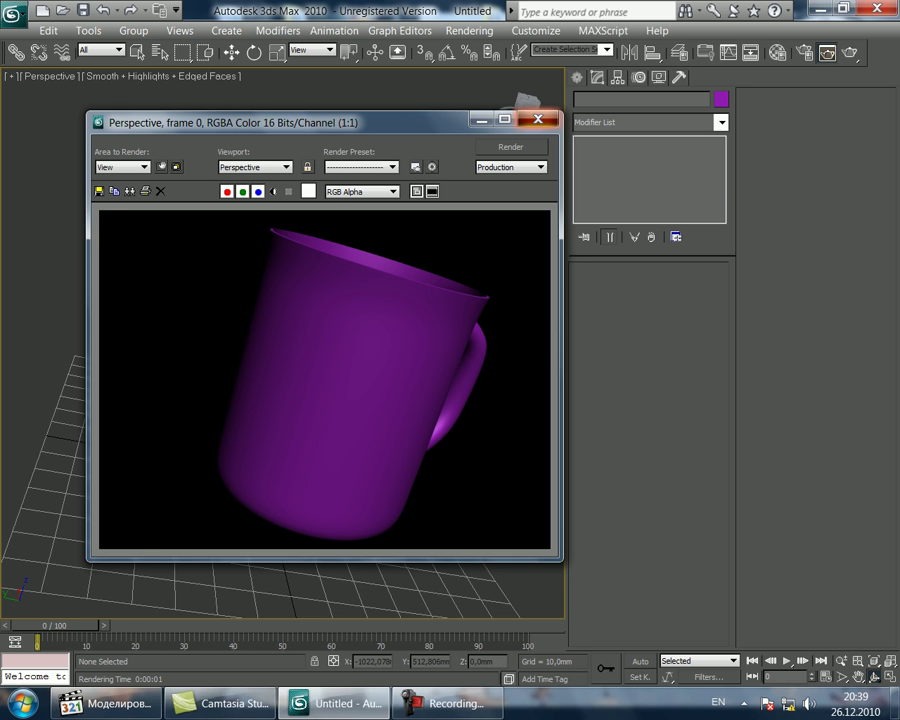
{"action": "left_click", "coordinate": [538, 118]}
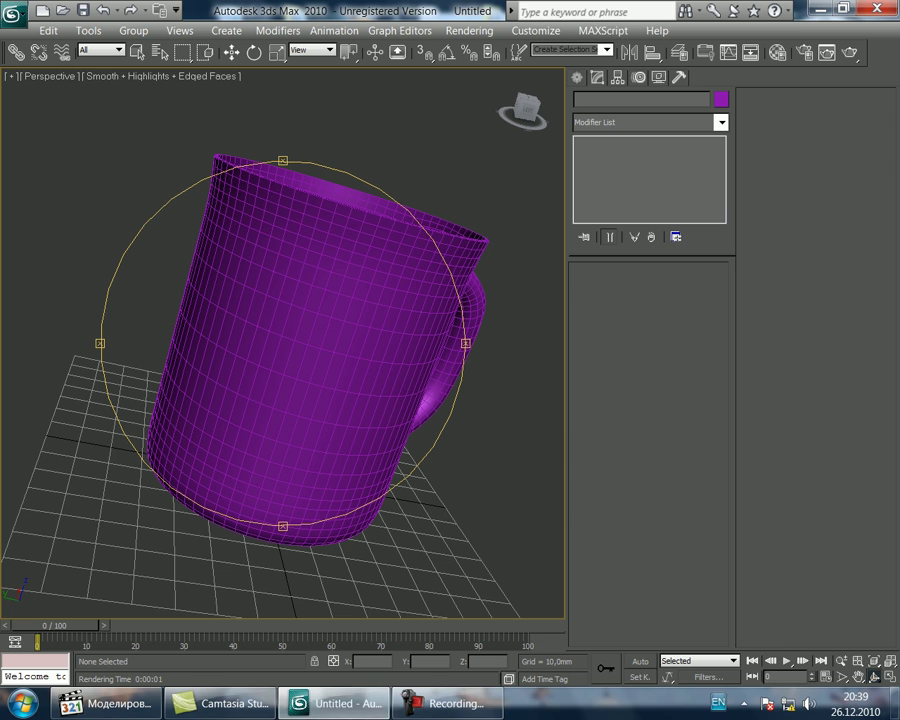
{"action": "left_click", "coordinate": [446, 703]}
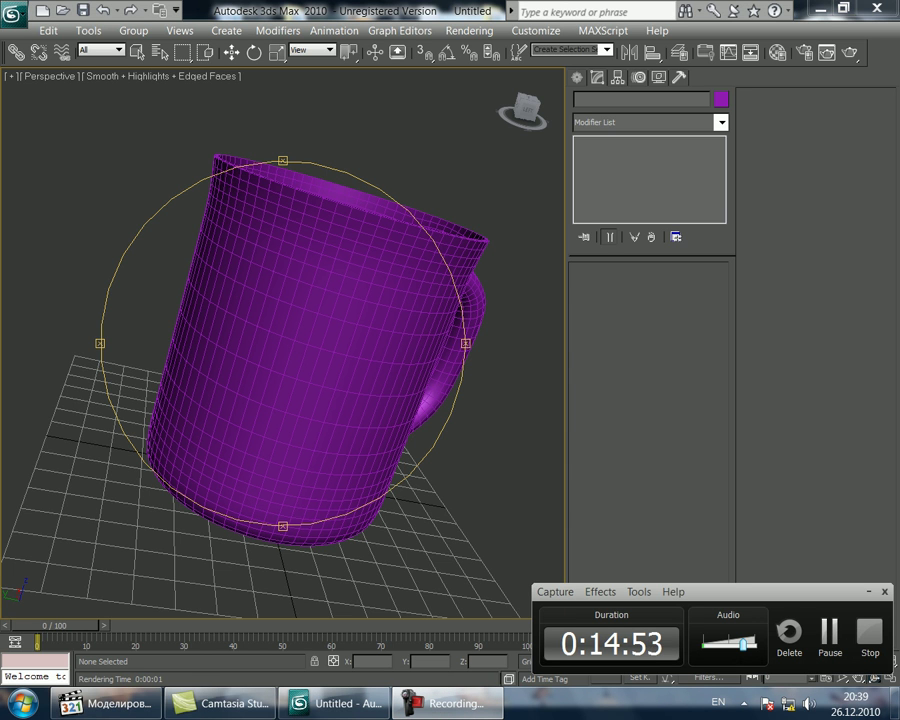